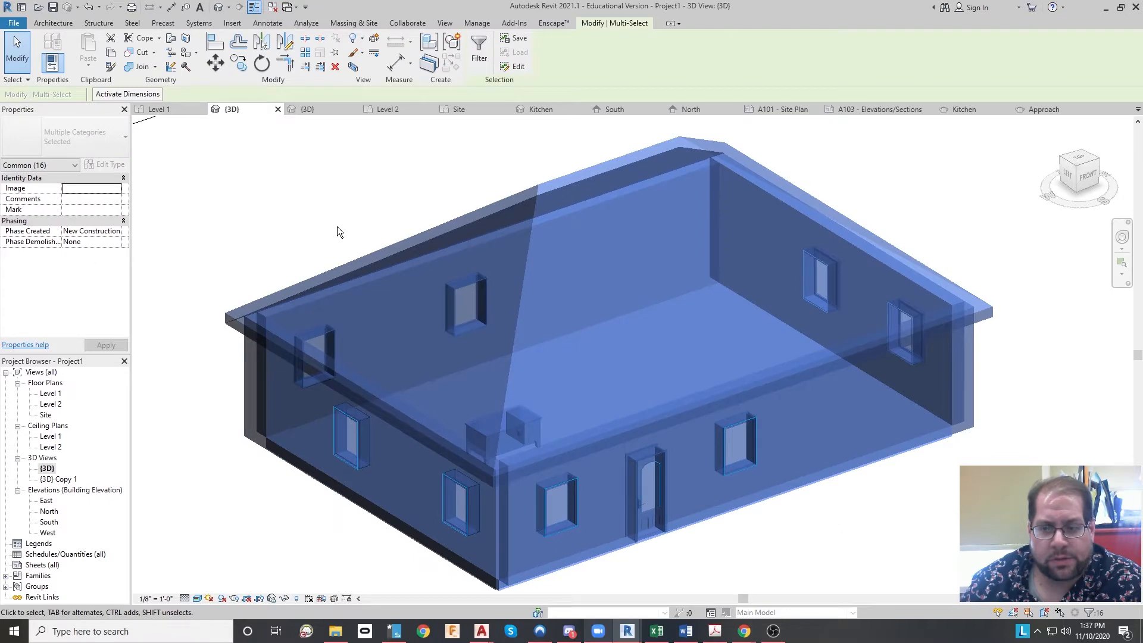
Clear the selection of all model elements and look over the whole house in the 3D view
{"action": "left_click", "coordinate": [315, 220]}
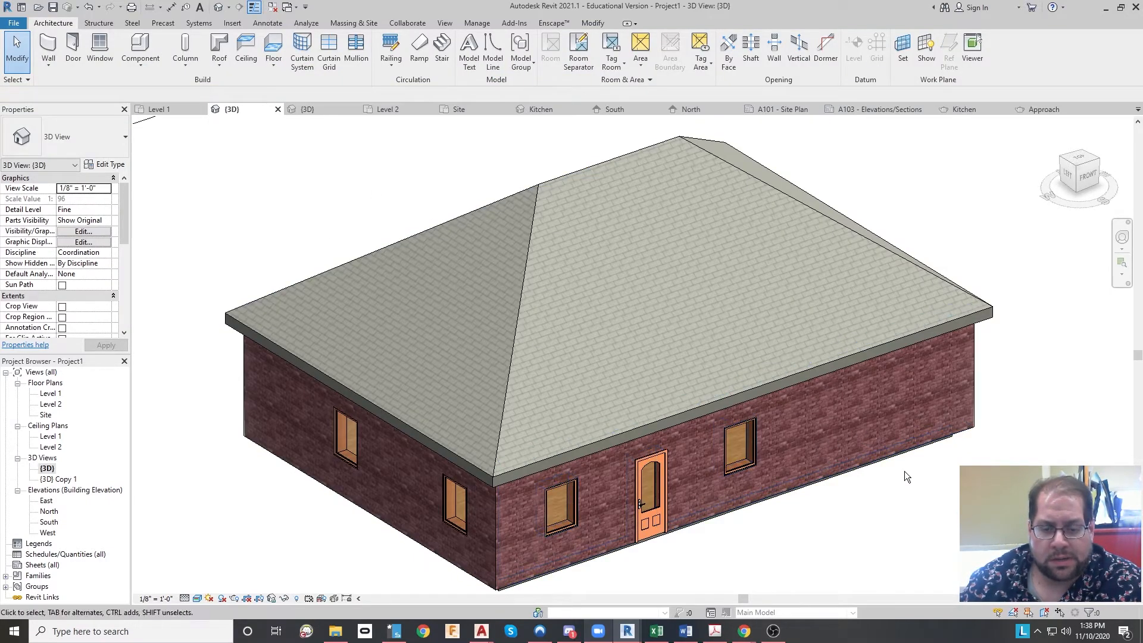
{"action": "middle_click_drag", "start_coordinate": [866, 447], "coordinate": [775, 413]}
{"action": "scroll", "coordinate": [859, 402], "scroll_direction": "down", "scroll_amount": 5}
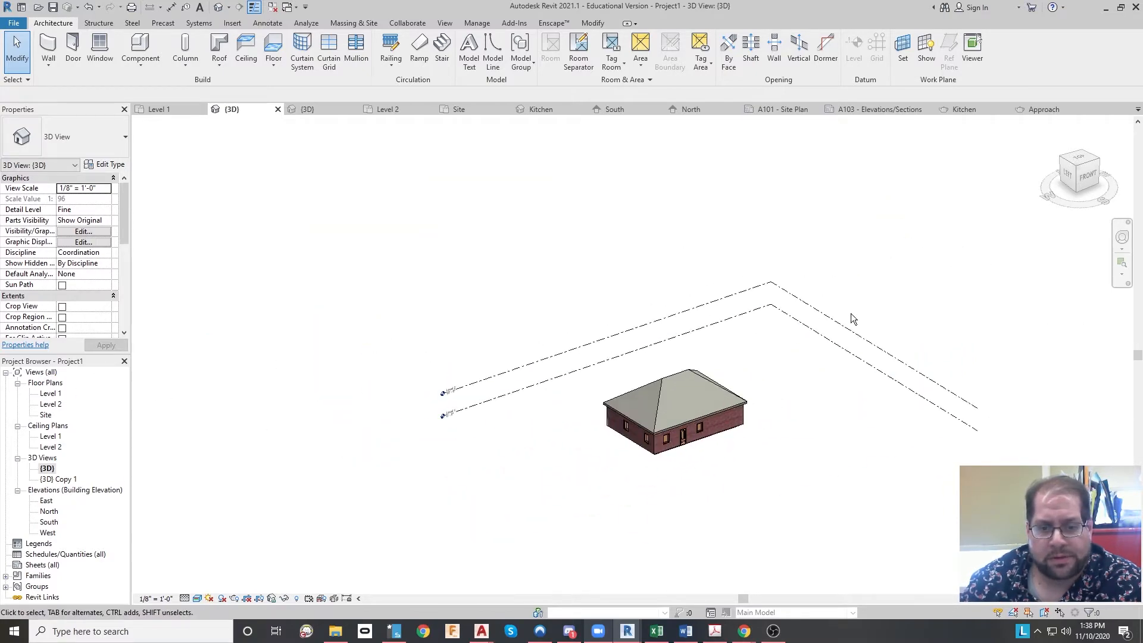
{"action": "middle_click_drag", "start_coordinate": [853, 319], "coordinate": [645, 362]}
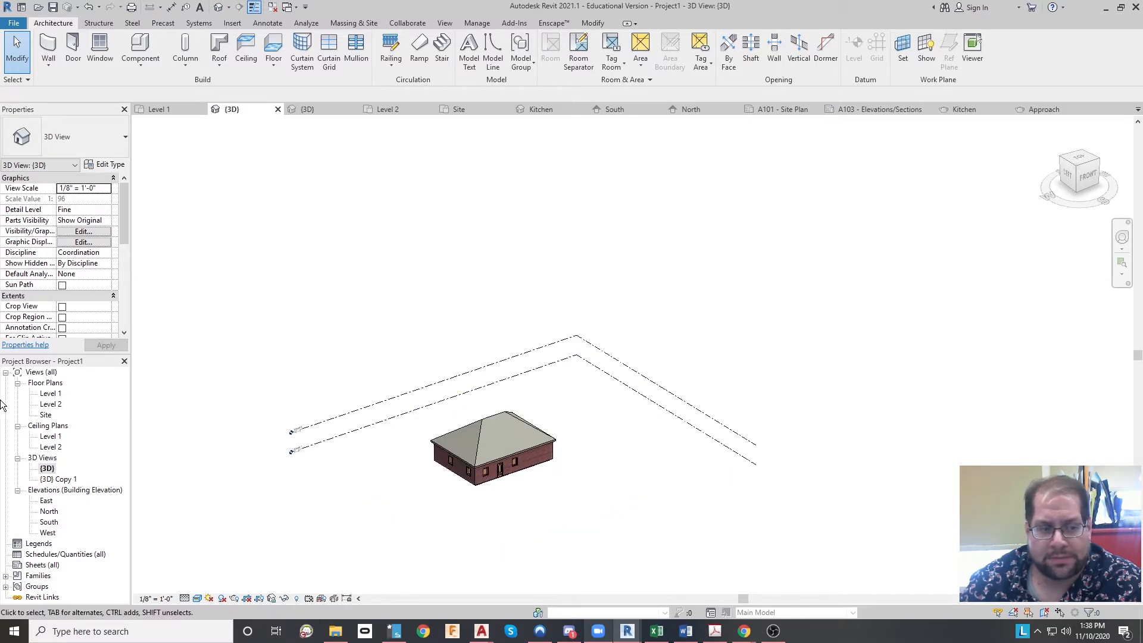
Open the Level 1 floor plan and look over the building and its surrounding elevation markers
{"action": "double_click", "coordinate": [47, 395]}
{"action": "scroll", "coordinate": [503, 291], "scroll_direction": "down", "scroll_amount": 5}
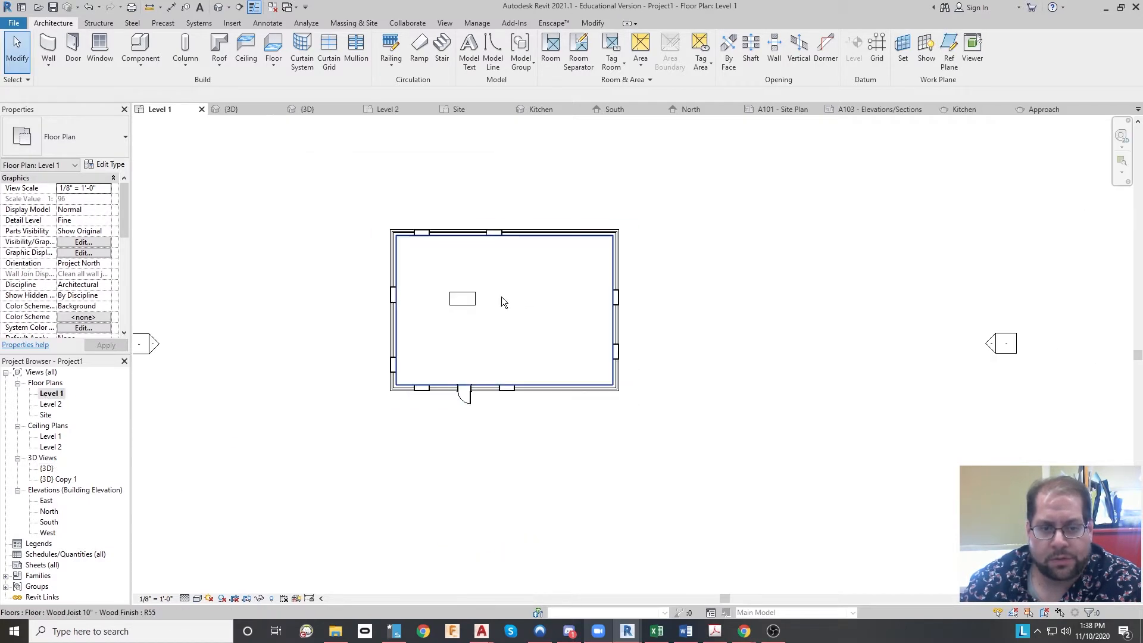
{"action": "scroll", "coordinate": [486, 299], "scroll_direction": "down", "scroll_amount": 2}
{"action": "middle_click_drag", "start_coordinate": [512, 315], "coordinate": [558, 360]}
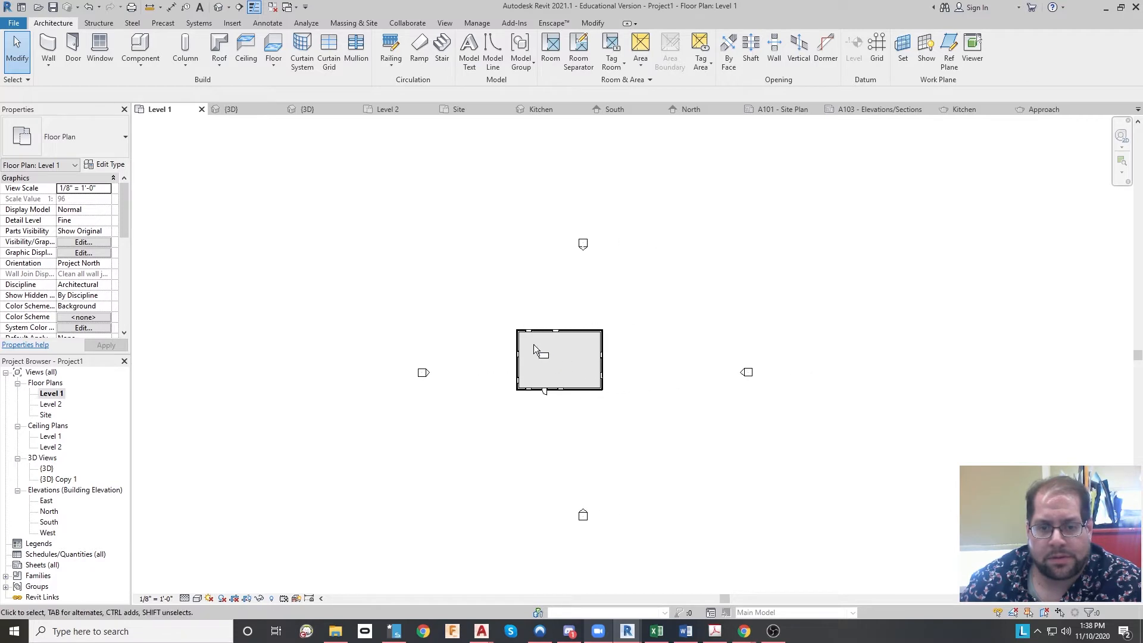
{"action": "scroll", "coordinate": [533, 343], "scroll_direction": "up", "scroll_amount": 3}
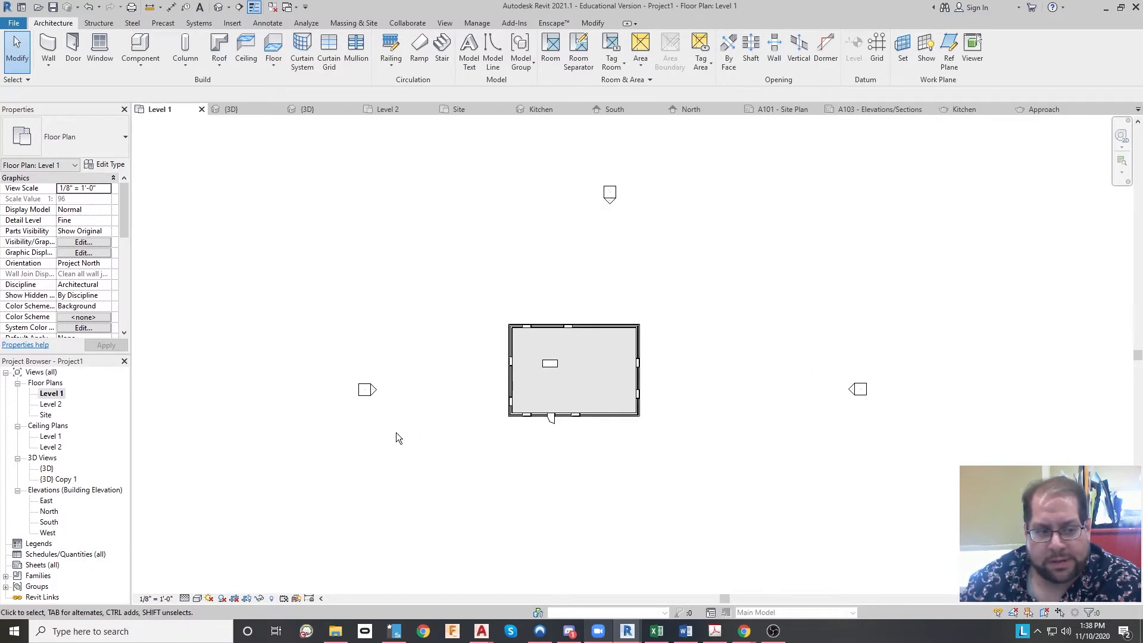
{"action": "left_click", "coordinate": [56, 516]}
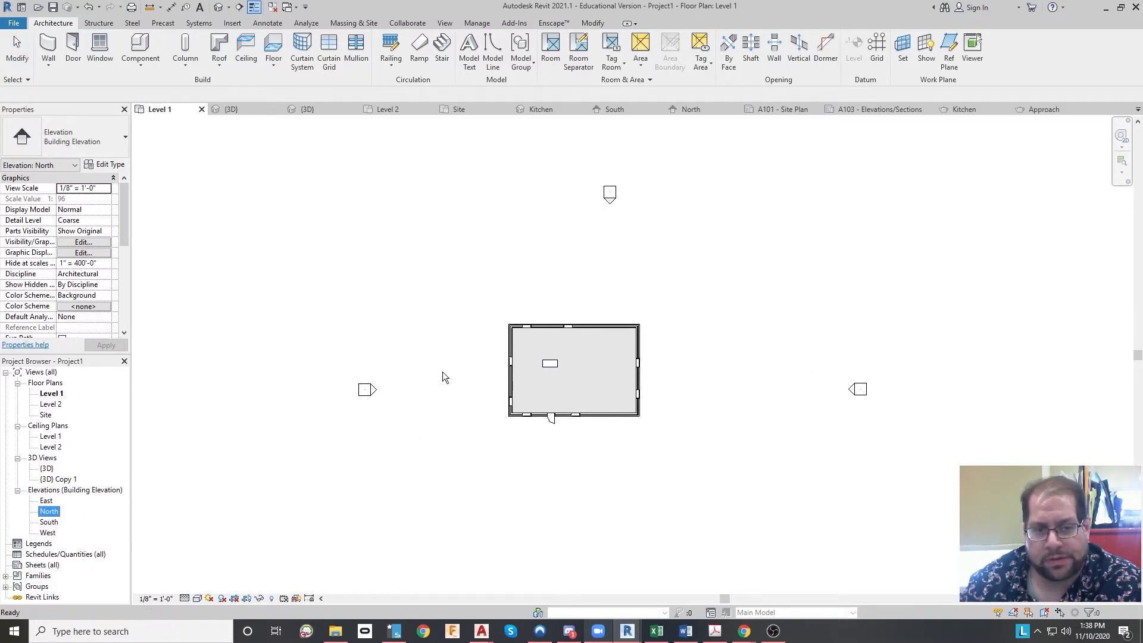
{"action": "scroll", "coordinate": [567, 306], "scroll_direction": "up", "scroll_amount": 2}
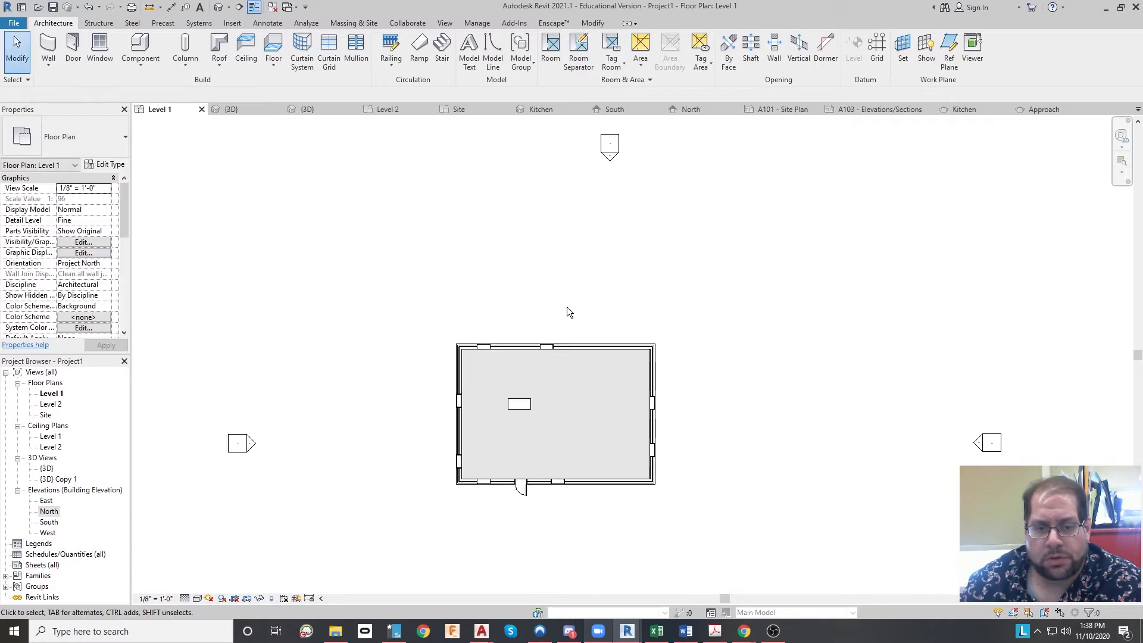
{"action": "scroll", "coordinate": [451, 366], "scroll_direction": "up", "scroll_amount": 1}
{"action": "mouse_move", "coordinate": [452, 366]}
{"action": "middle_mouse_down"}
{"action": "mouse_move", "coordinate": [463, 321]}
{"action": "mouse_move", "coordinate": [441, 287]}
{"action": "middle_mouse_up"}
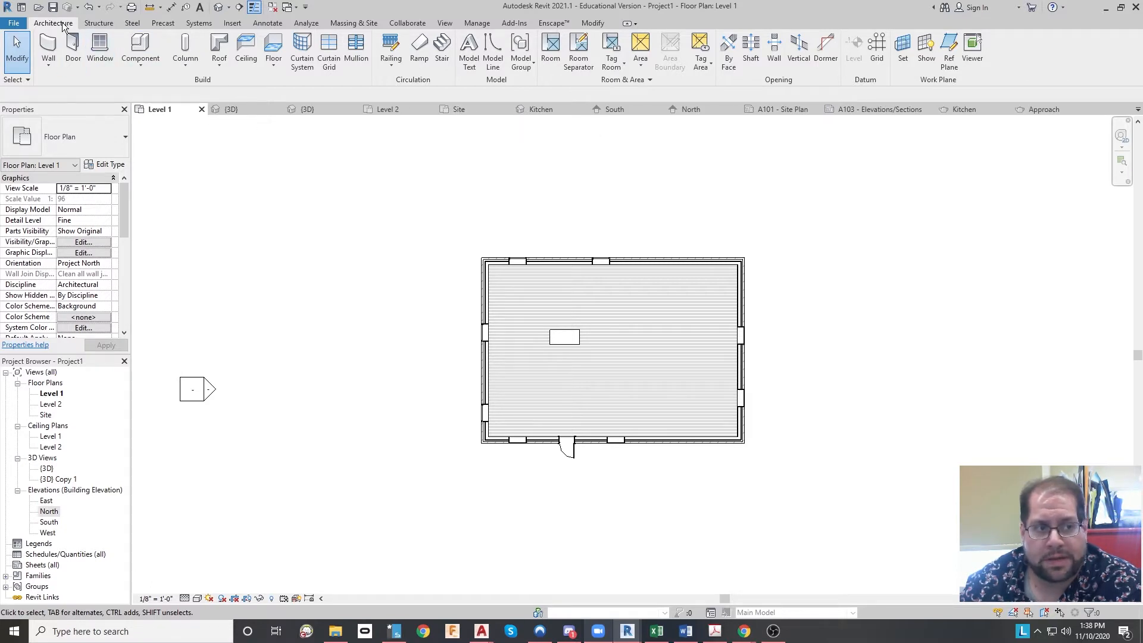
Review the available tool sets for architecture, structure, steel, precast, systems, inserting, annotation and Enscape
{"action": "left_click", "coordinate": [98, 24]}
{"action": "left_click", "coordinate": [133, 24]}
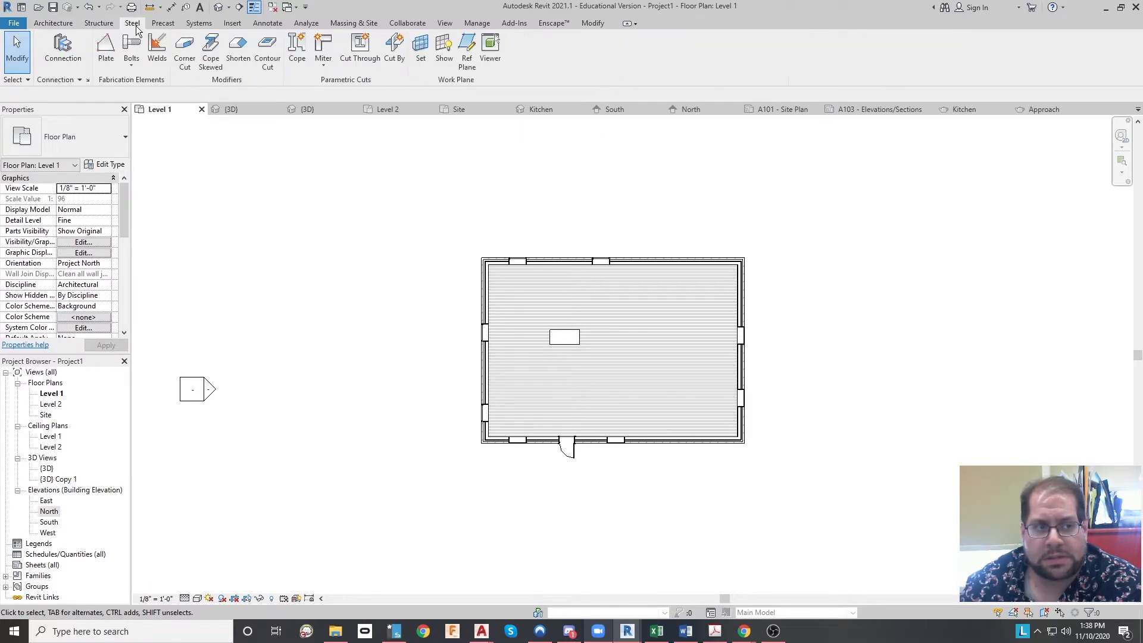
{"action": "left_click", "coordinate": [172, 26]}
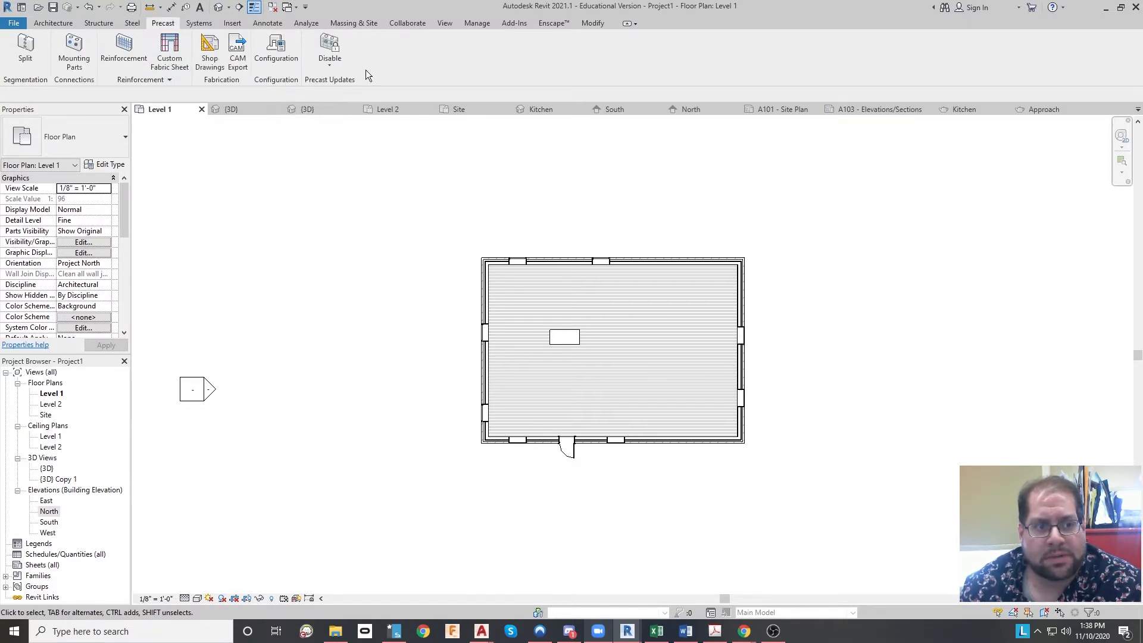
{"action": "left_click", "coordinate": [201, 24]}
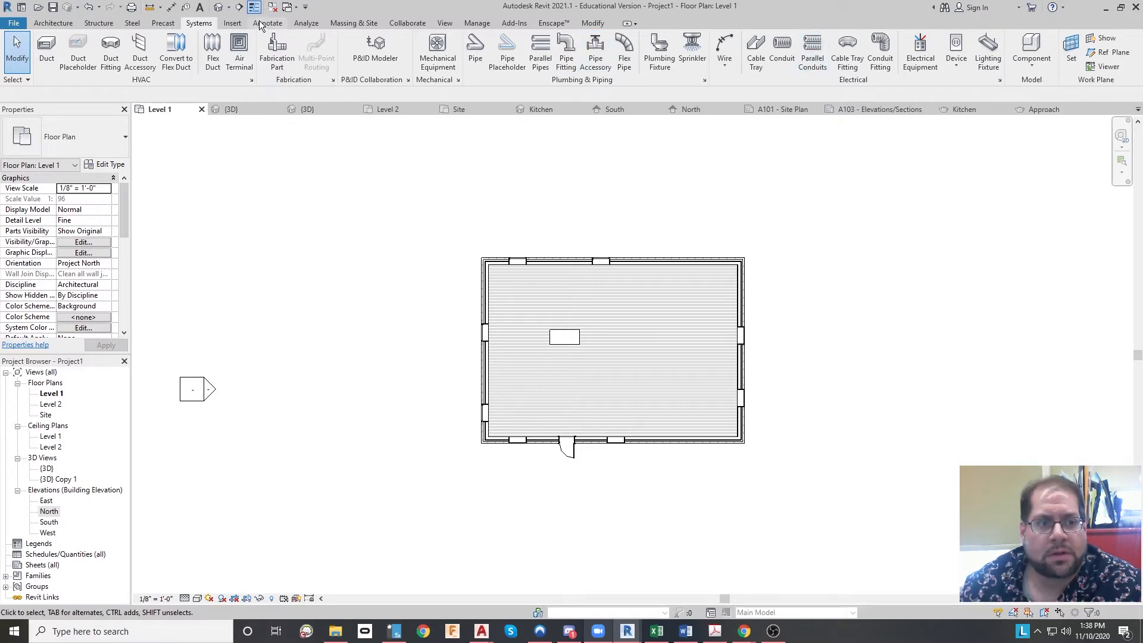
{"action": "left_click", "coordinate": [238, 23]}
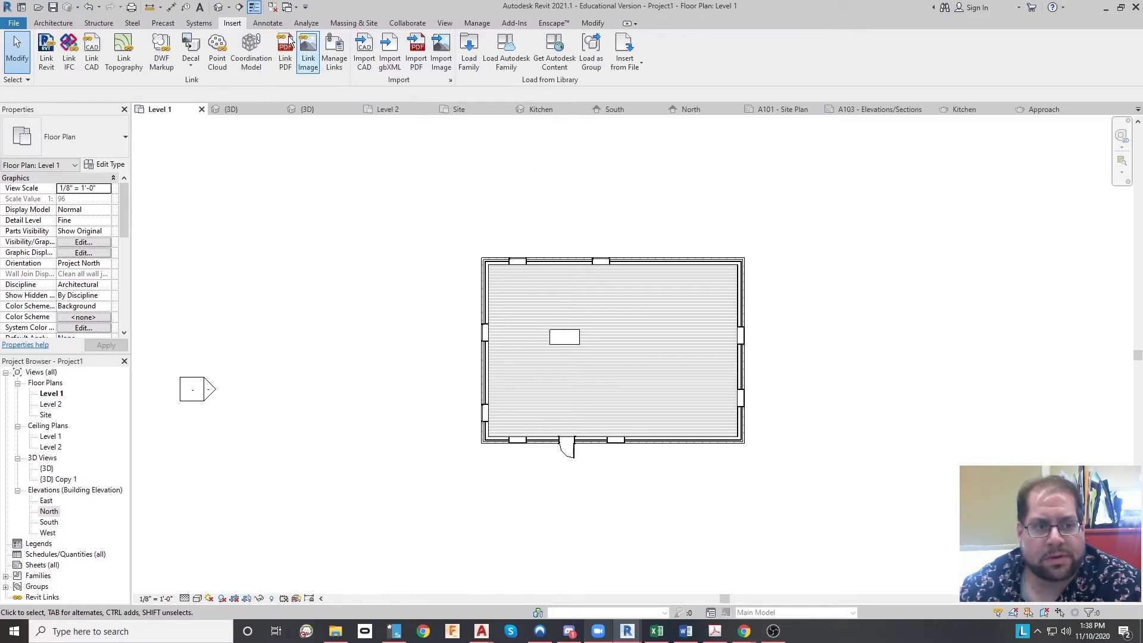
{"action": "left_click", "coordinate": [270, 25]}
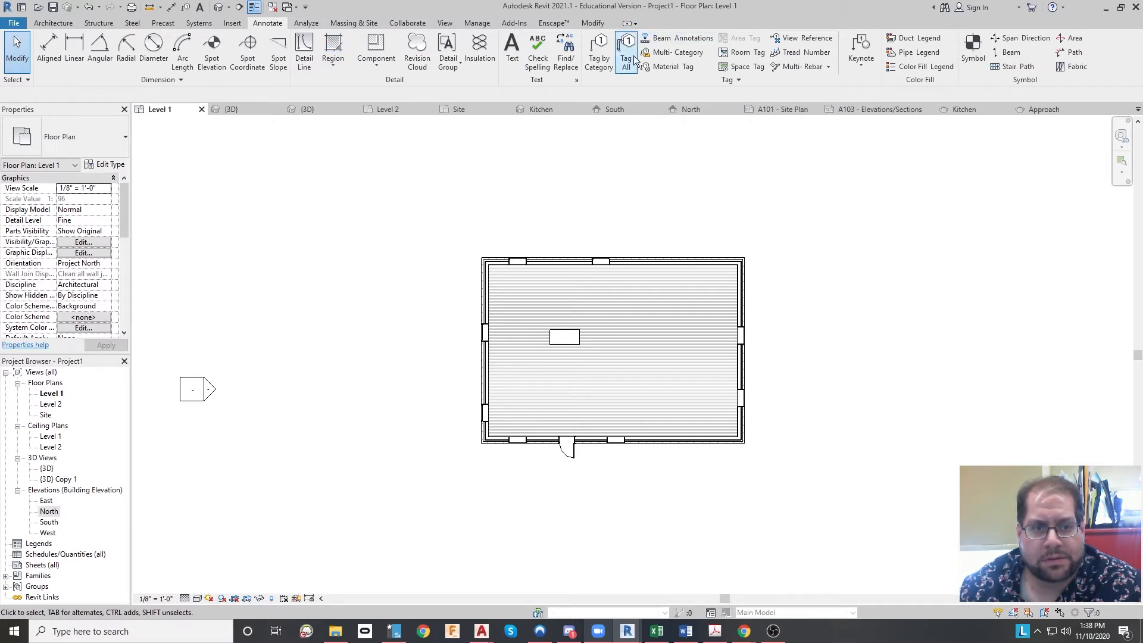
{"action": "left_click", "coordinate": [552, 24]}
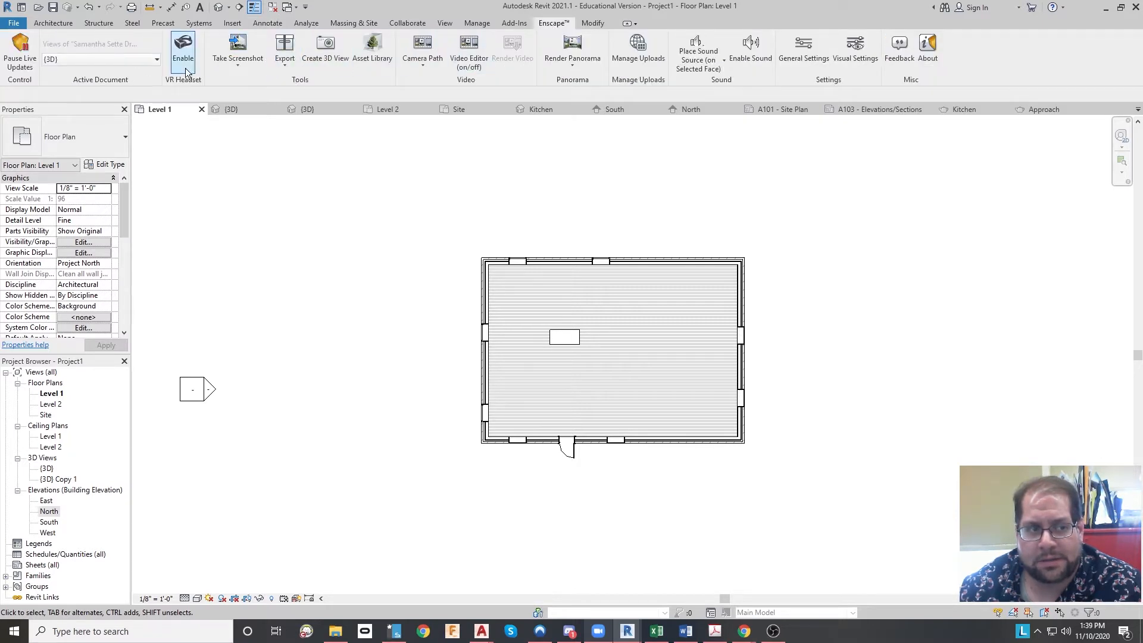
{"action": "left_click", "coordinate": [47, 24]}
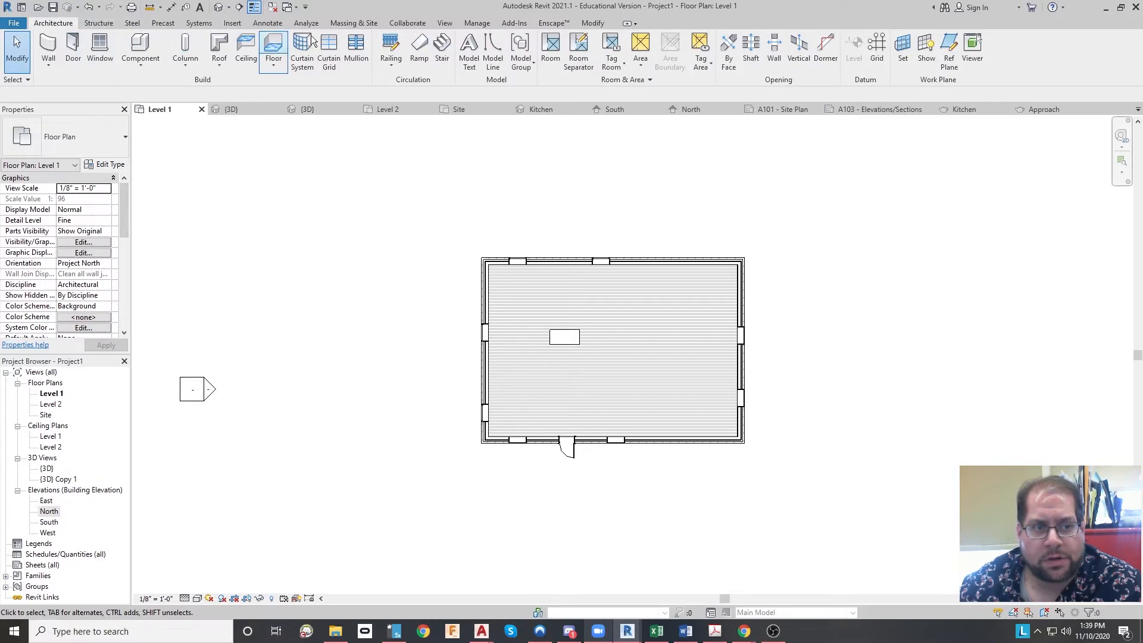
{"action": "left_click", "coordinate": [90, 24]}
{"action": "left_click", "coordinate": [134, 22]}
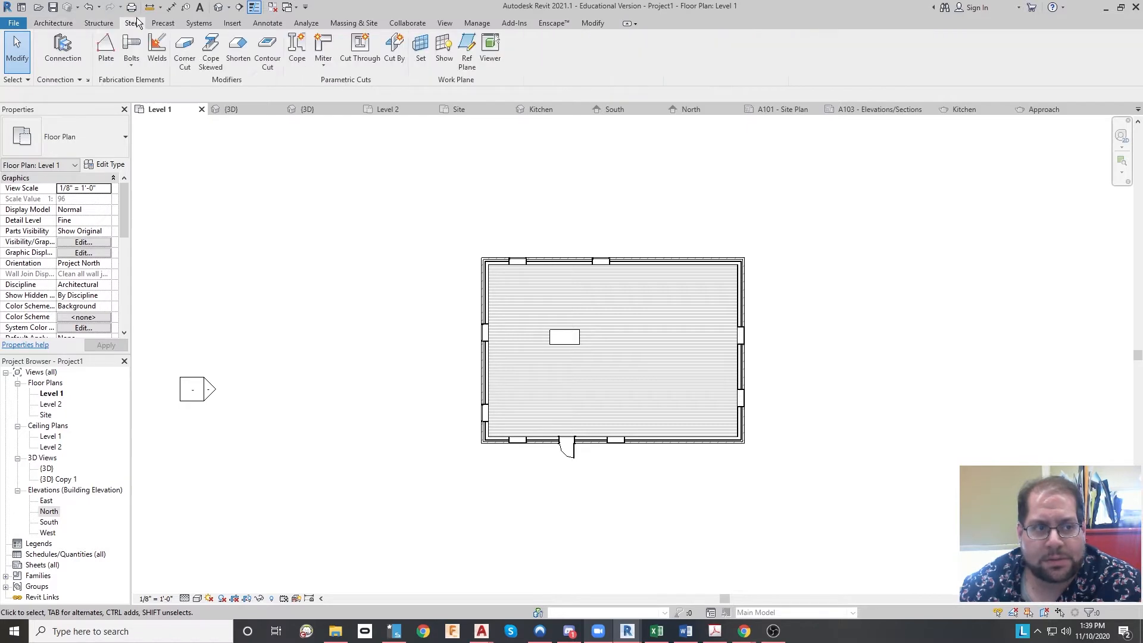
{"action": "left_click", "coordinate": [173, 23]}
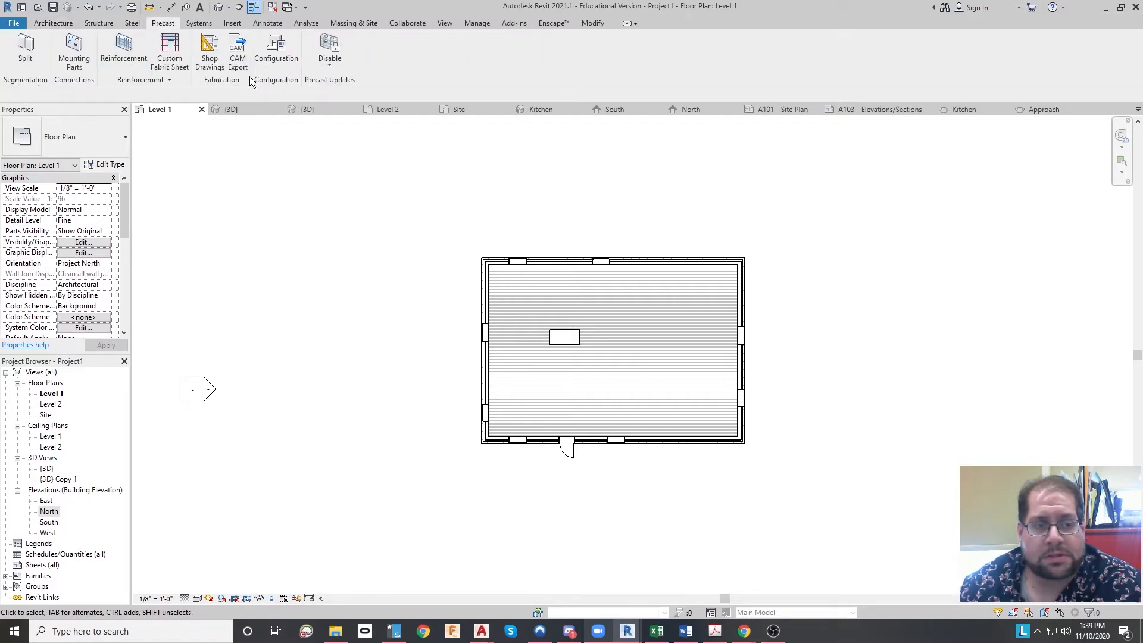
{"action": "left_click", "coordinate": [58, 27]}
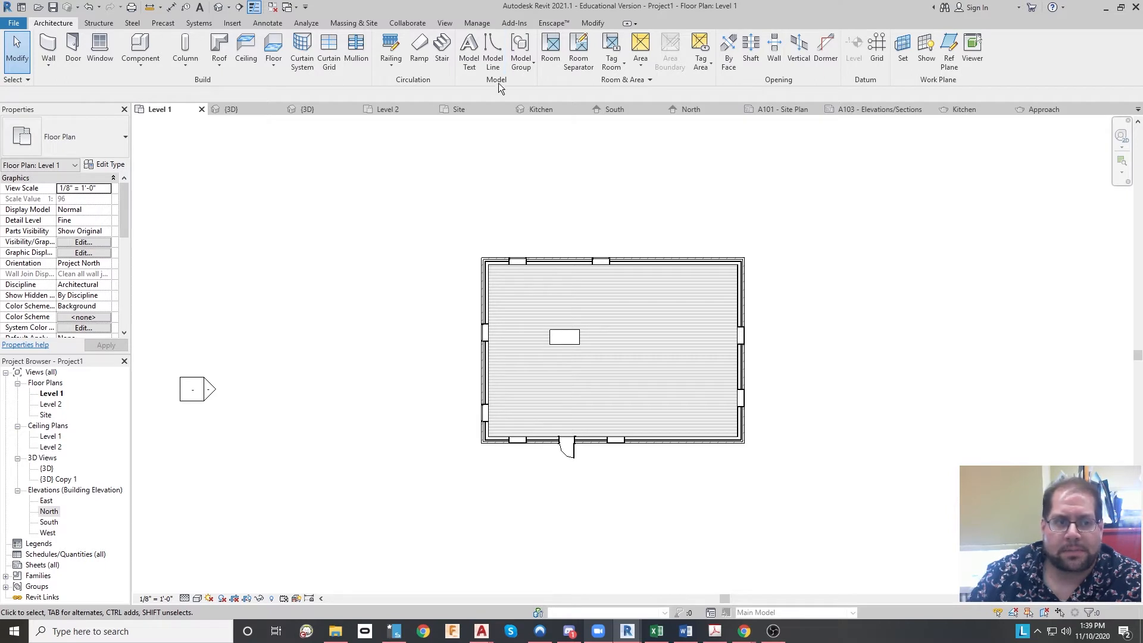
{"action": "left_click", "coordinate": [99, 22]}
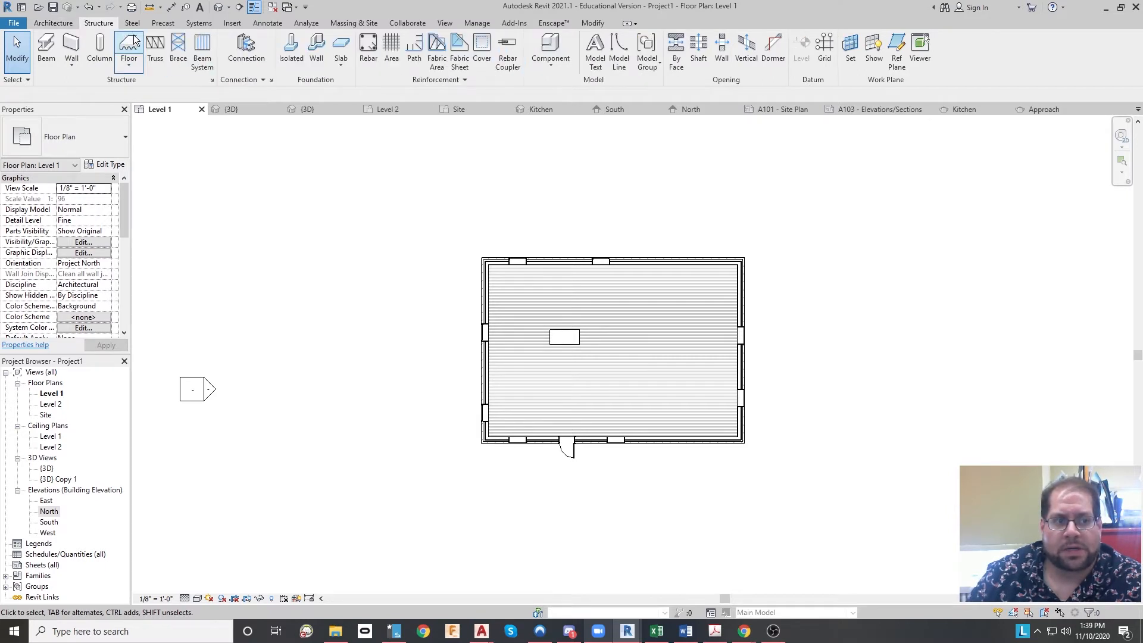
{"action": "left_click", "coordinate": [70, 25]}
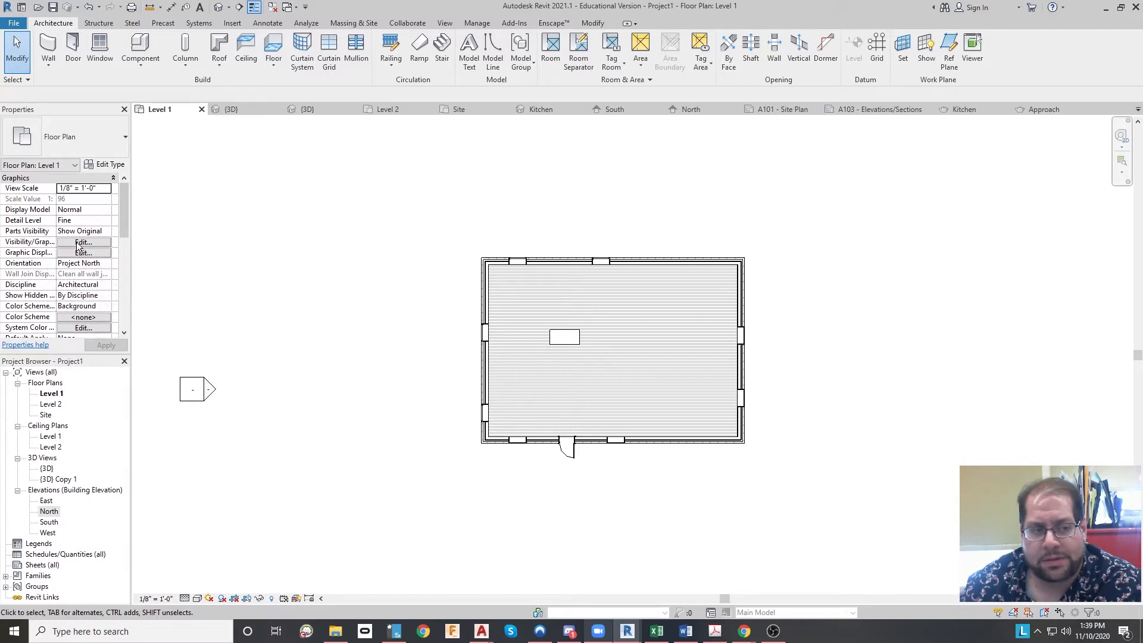
Inspect the north exterior wall's constraint, structural, dimension, identity and phasing properties, then clear the selection
{"action": "left_click", "coordinate": [653, 259]}
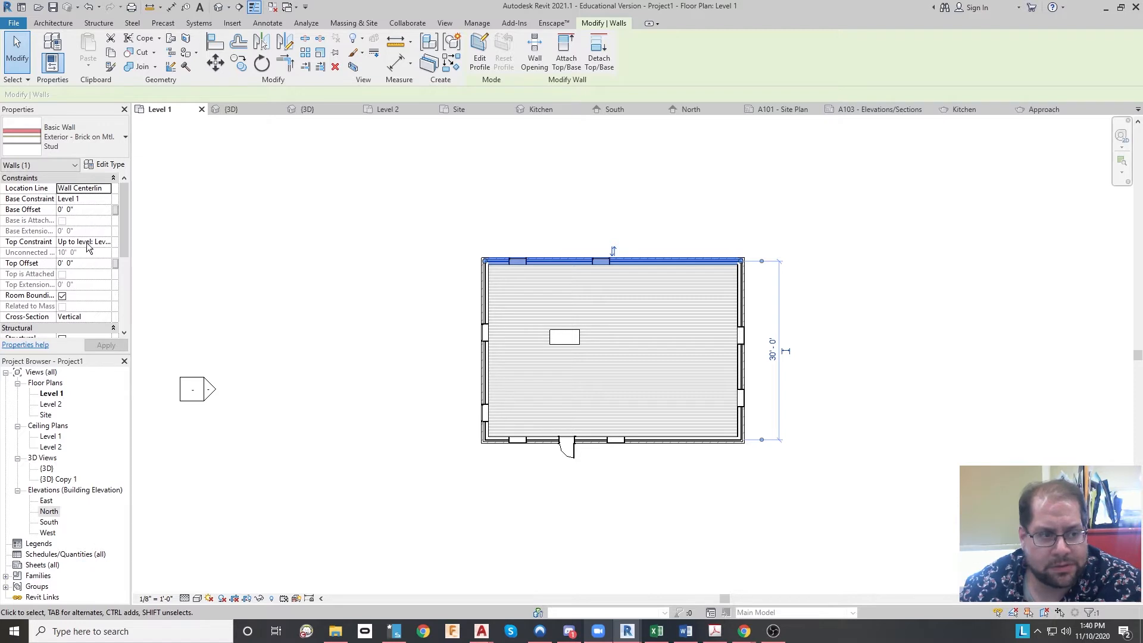
{"action": "scroll", "coordinate": [81, 278], "scroll_direction": "down", "scroll_amount": 3}
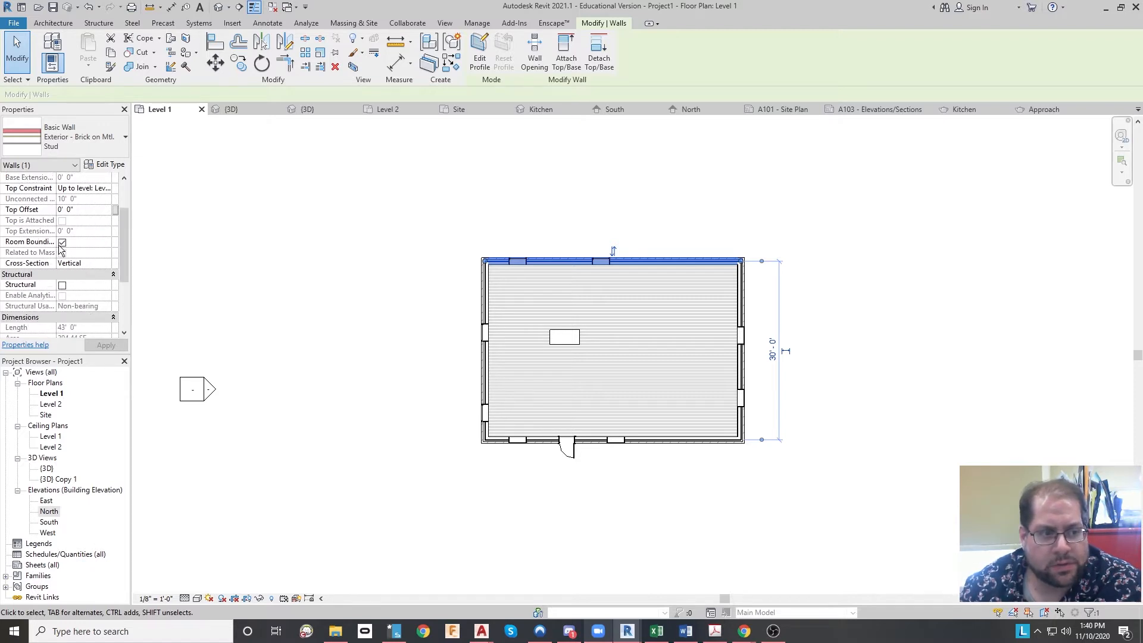
{"action": "scroll", "coordinate": [95, 271], "scroll_direction": "down", "scroll_amount": 1}
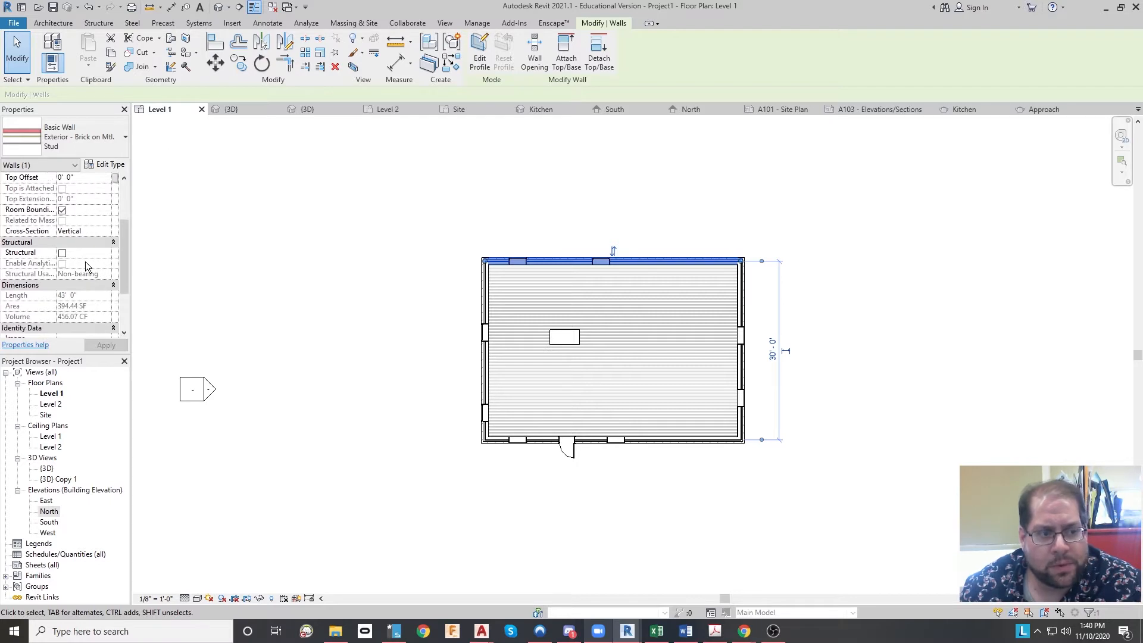
{"action": "scroll", "coordinate": [86, 267], "scroll_direction": "down", "scroll_amount": 1}
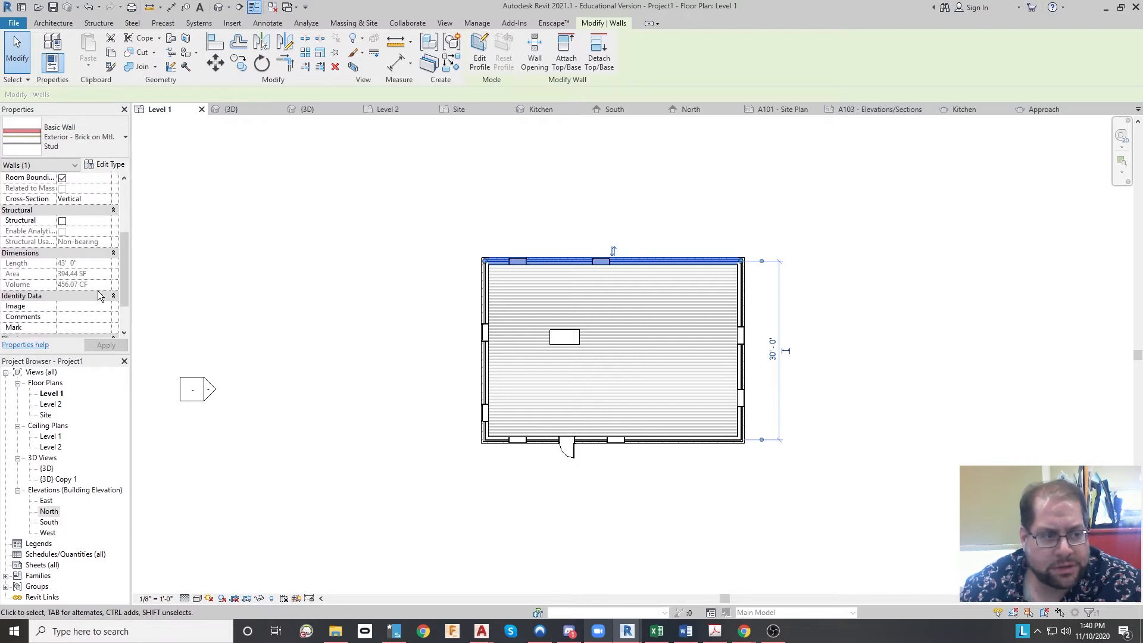
{"action": "scroll", "coordinate": [99, 296], "scroll_direction": "down", "scroll_amount": 2}
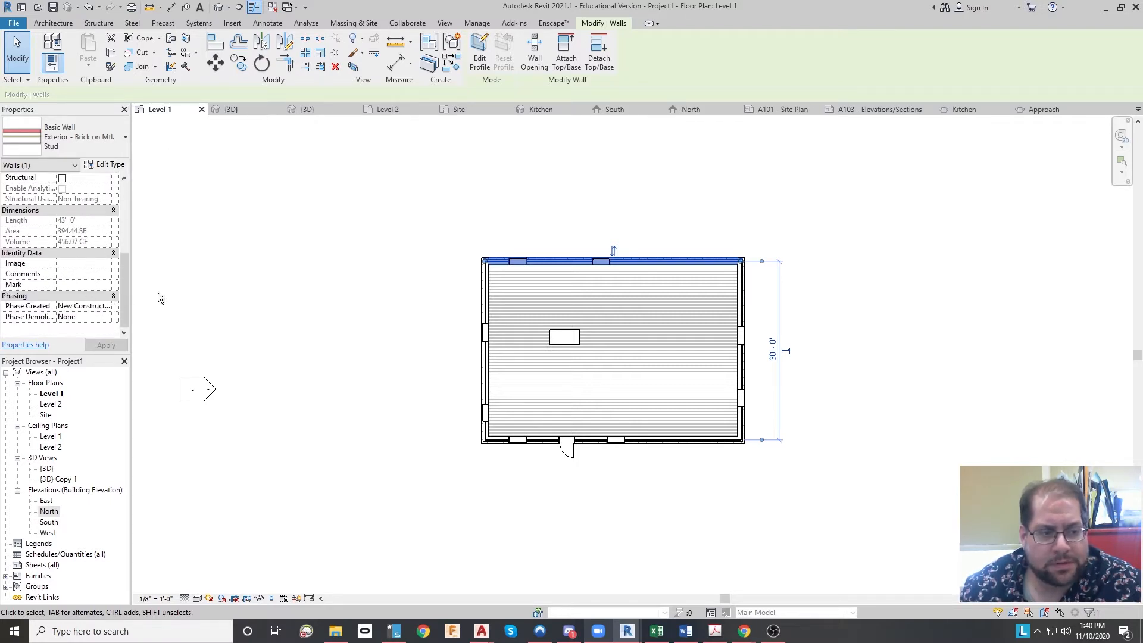
{"action": "left_click", "coordinate": [927, 241]}
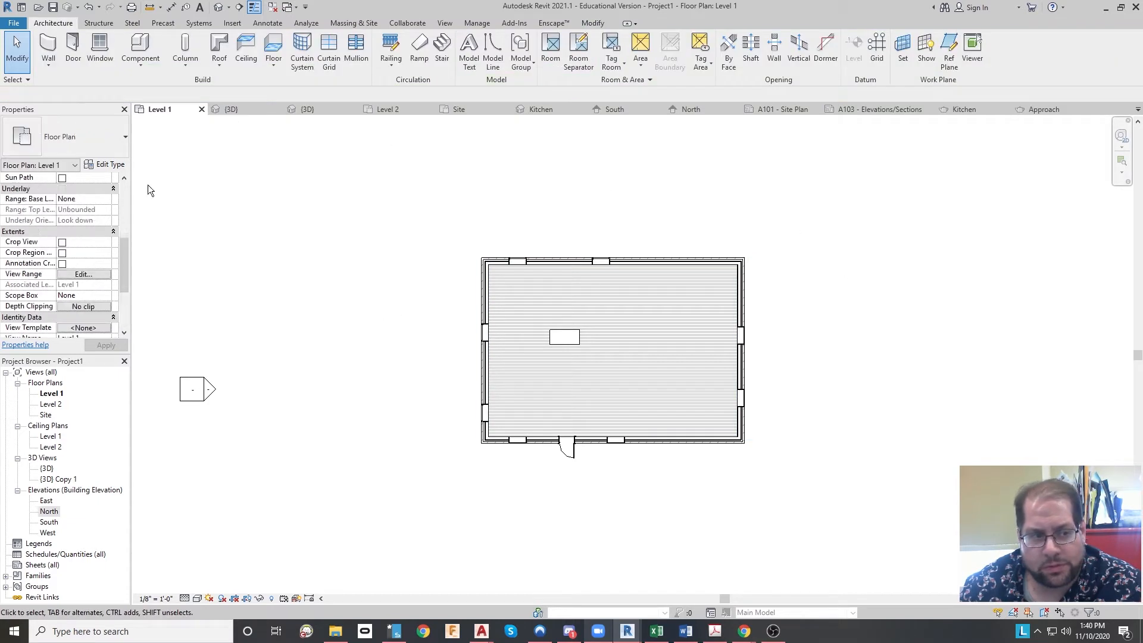
Compare the properties of the north wall, the upper window in the west wall and the desk
{"action": "left_click", "coordinate": [569, 260]}
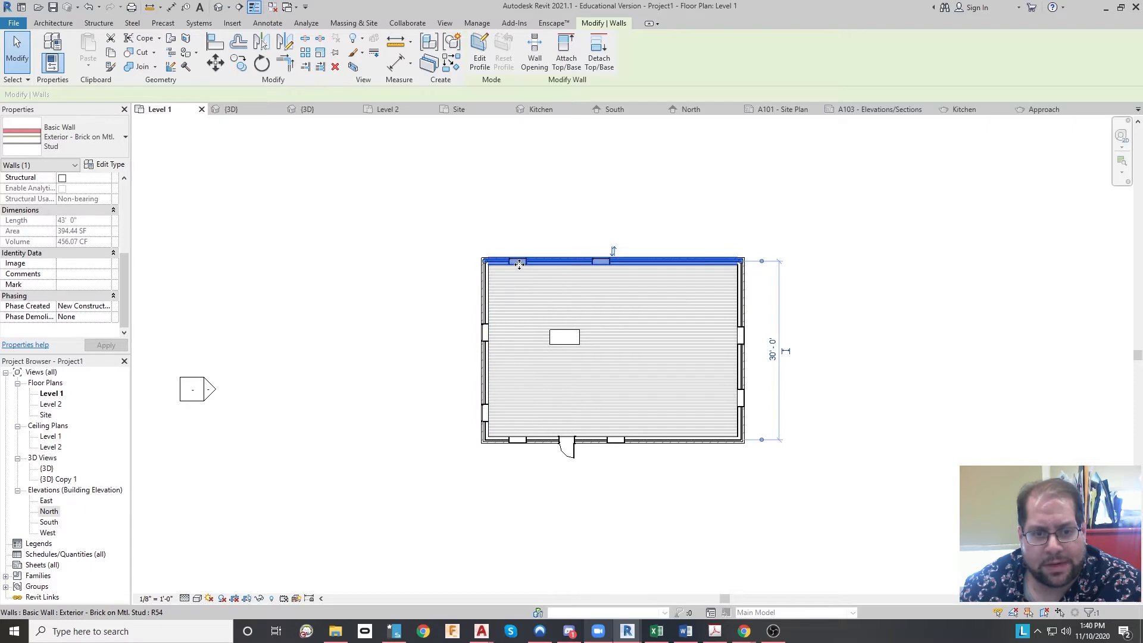
{"action": "left_click", "coordinate": [486, 332]}
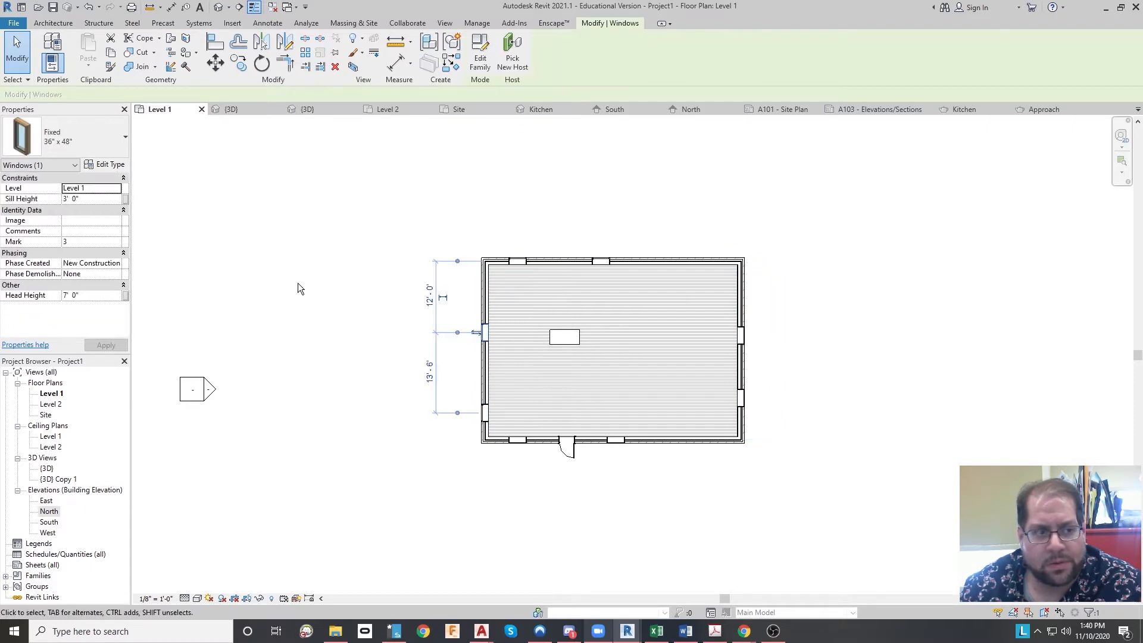
{"action": "left_click", "coordinate": [579, 346]}
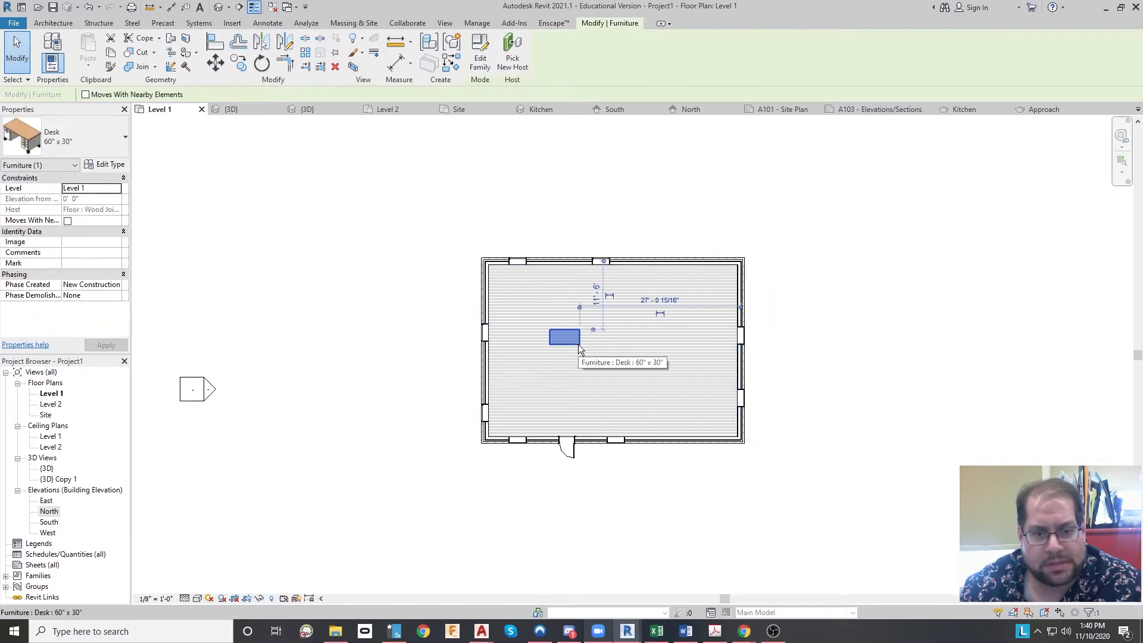
{"action": "left_click", "coordinate": [328, 262]}
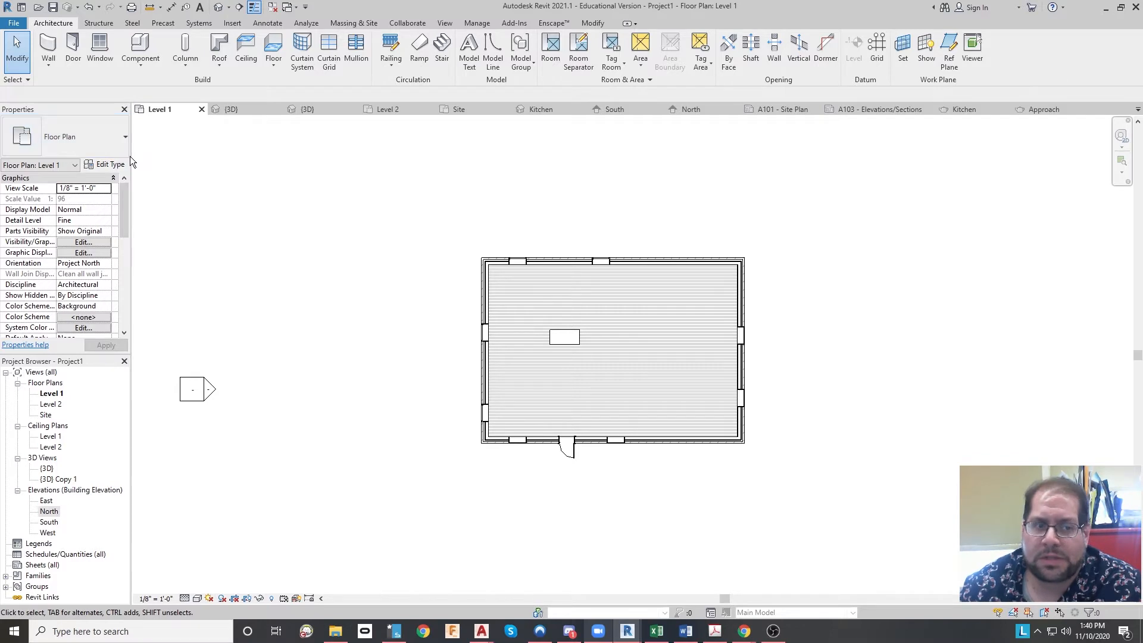
Change the western window in the north wall to the Window-Casement-Double type, size 34" x 36"
{"action": "left_click", "coordinate": [517, 260]}
{"action": "left_click", "coordinate": [69, 154]}
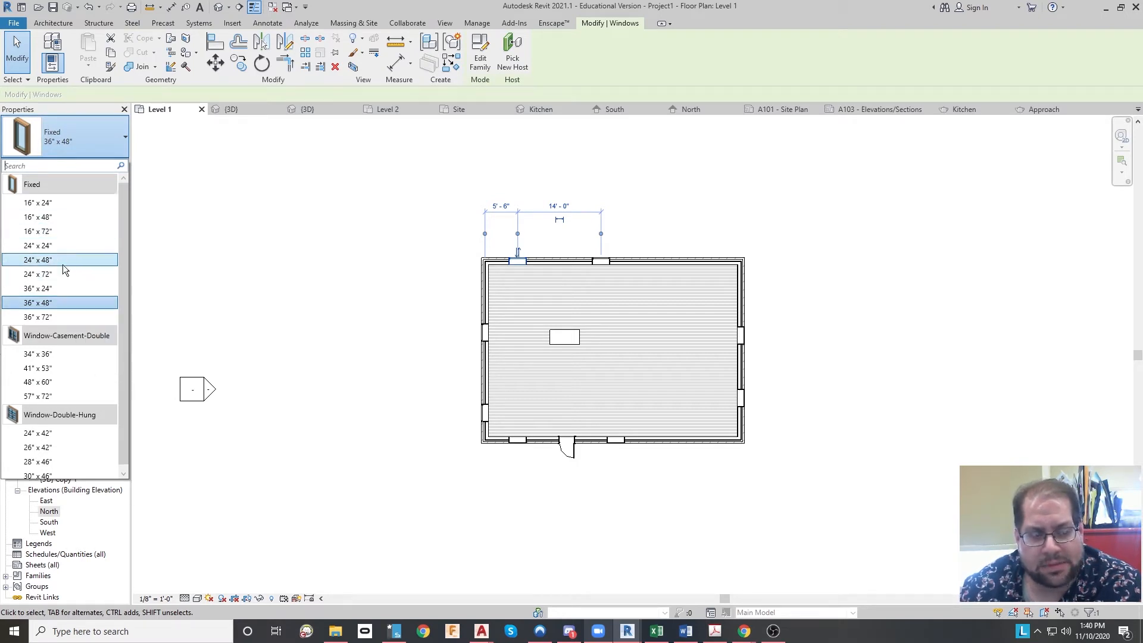
{"action": "mouse_move", "coordinate": [67, 288]}
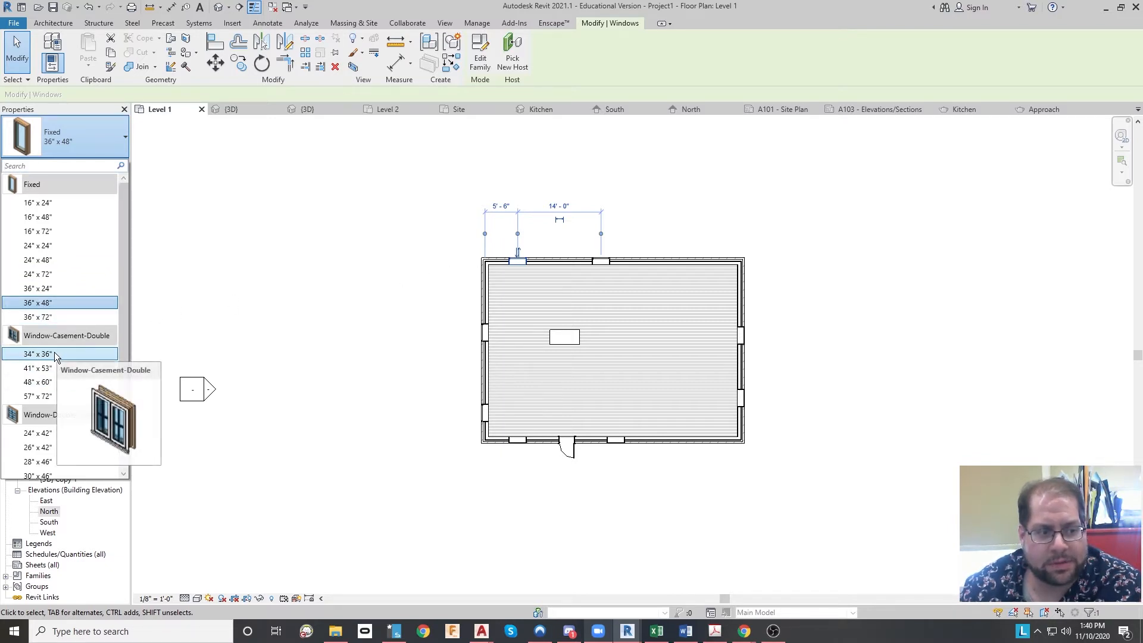
{"action": "key", "text": "Escape"}
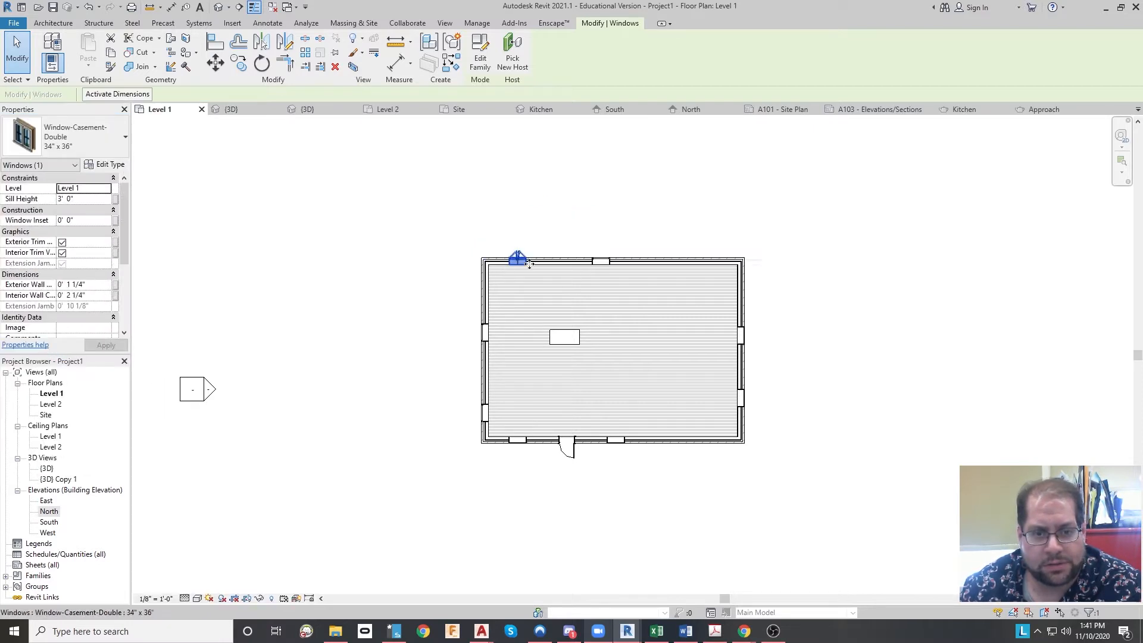
{"action": "scroll", "coordinate": [538, 259], "scroll_direction": "up", "scroll_amount": 5}
{"action": "scroll", "coordinate": [539, 255], "scroll_direction": "up", "scroll_amount": 3}
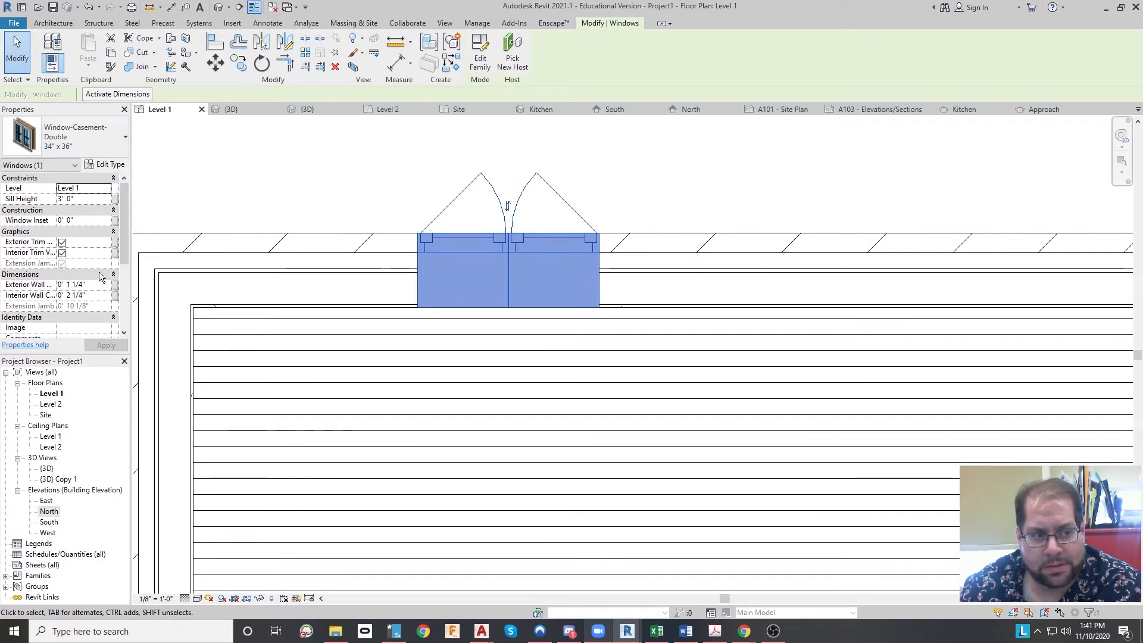
Review the construction, material and dimension type parameters of the selected Window-Casement-Double window, then close them without changes
{"action": "scroll", "coordinate": [70, 256], "scroll_direction": "down", "scroll_amount": 2}
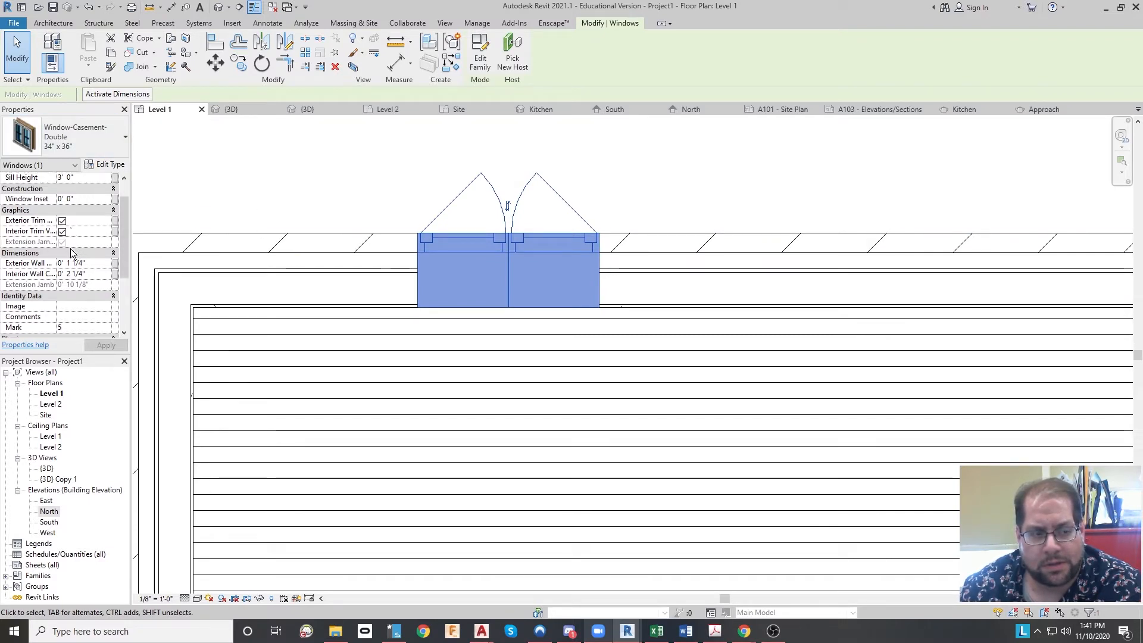
{"action": "left_click", "coordinate": [92, 166]}
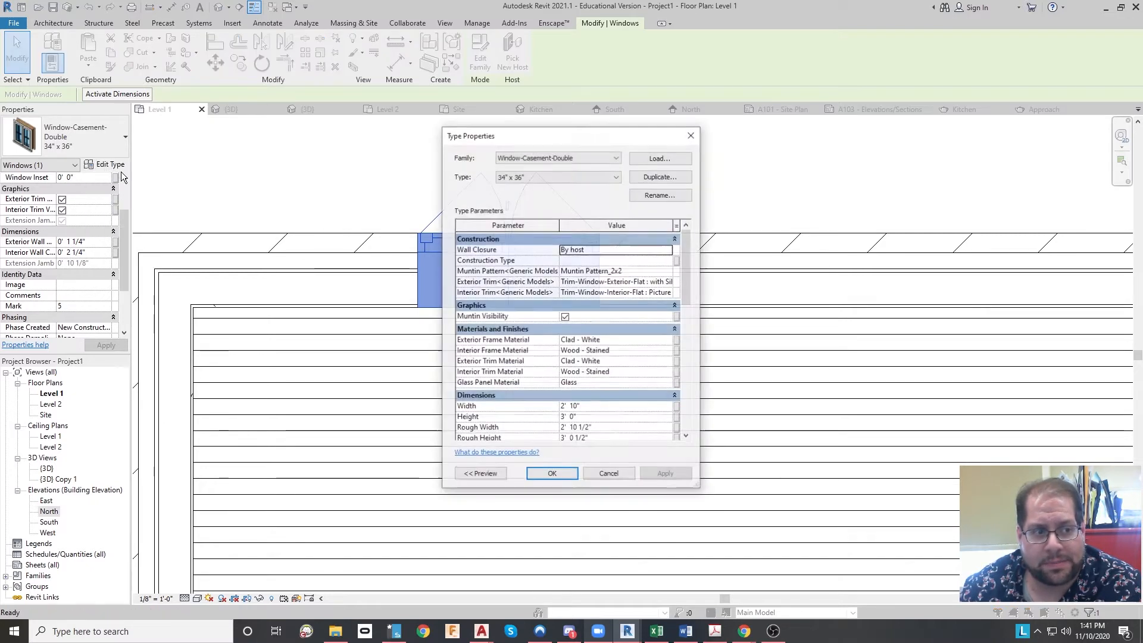
{"action": "scroll", "coordinate": [610, 312], "scroll_direction": "down", "scroll_amount": 2}
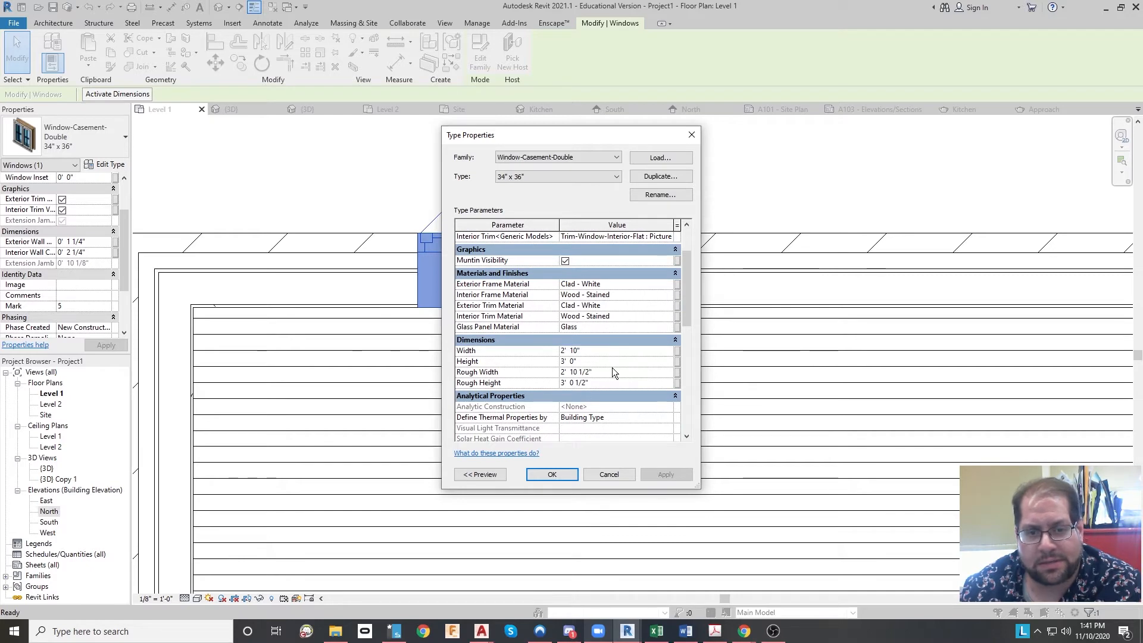
{"action": "scroll", "coordinate": [612, 363], "scroll_direction": "up", "scroll_amount": 2}
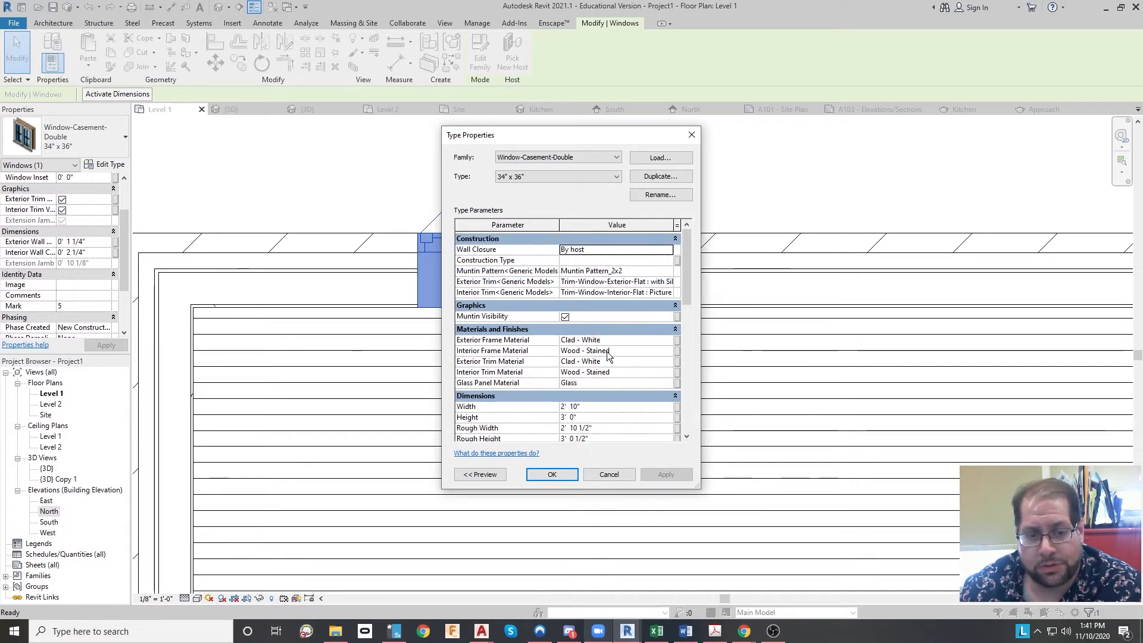
{"action": "scroll", "coordinate": [618, 324], "scroll_direction": "down", "scroll_amount": 1}
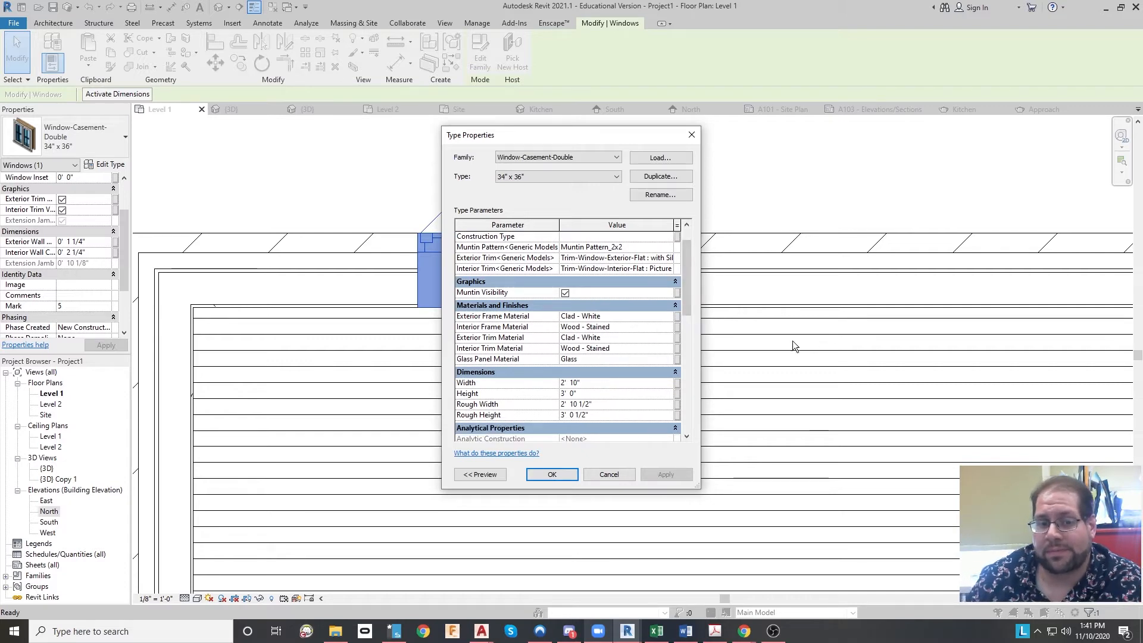
{"action": "scroll", "coordinate": [590, 331], "scroll_direction": "down", "scroll_amount": 1}
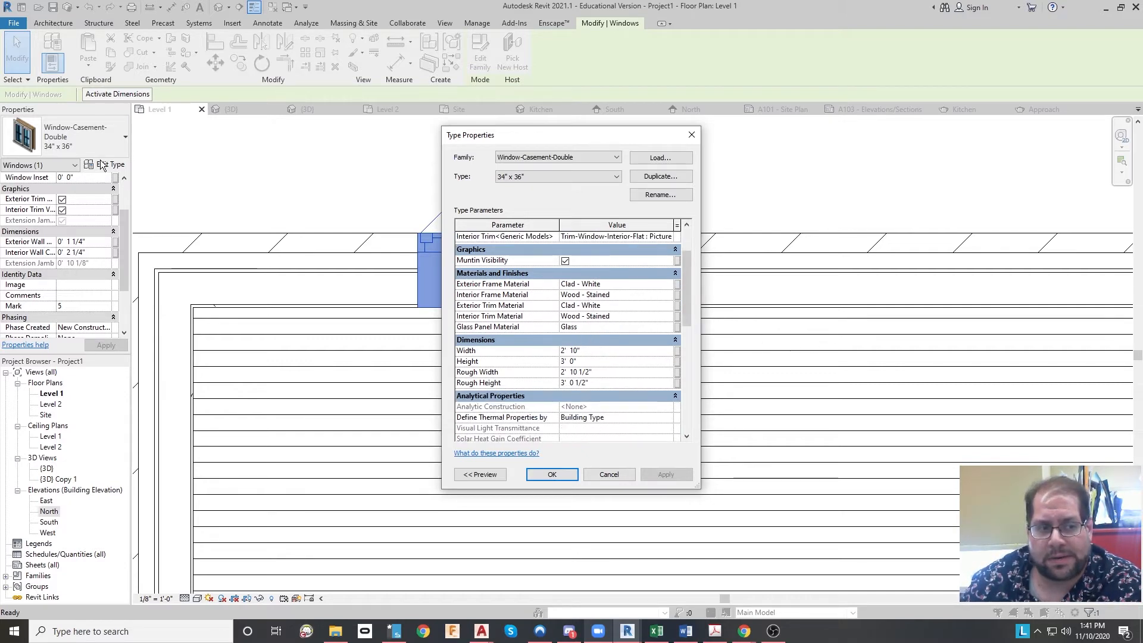
{"action": "left_click", "coordinate": [614, 477]}
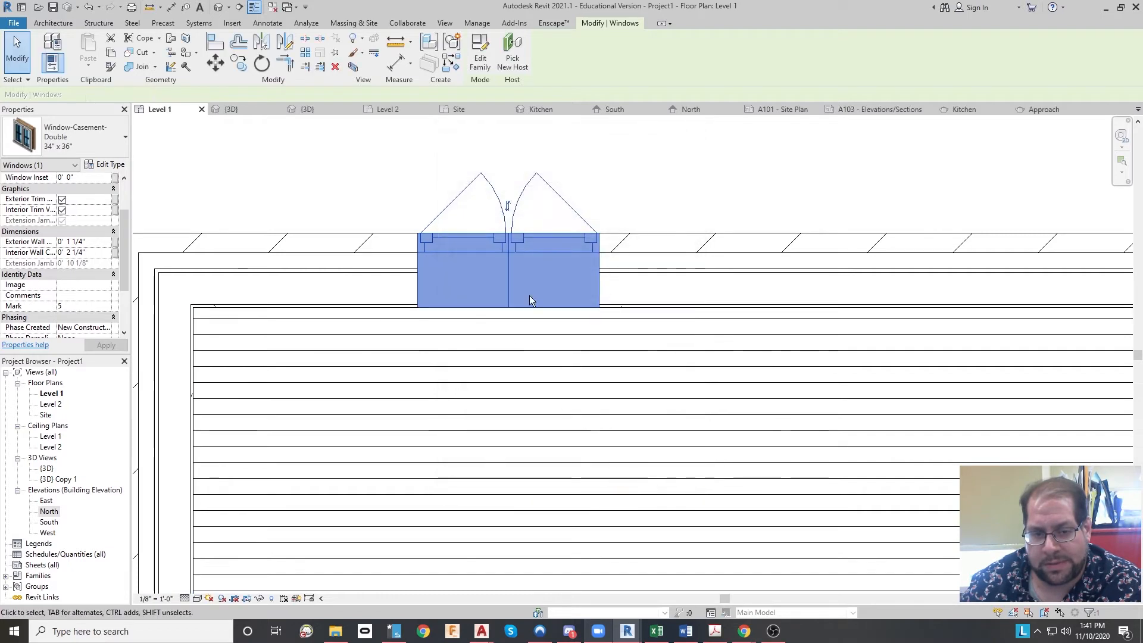
Delete the two windows on either side of the door in the south wall, working in the {3D} view
{"action": "scroll", "coordinate": [826, 412], "scroll_direction": "down", "scroll_amount": 1}
{"action": "scroll", "coordinate": [851, 419], "scroll_direction": "down", "scroll_amount": 3}
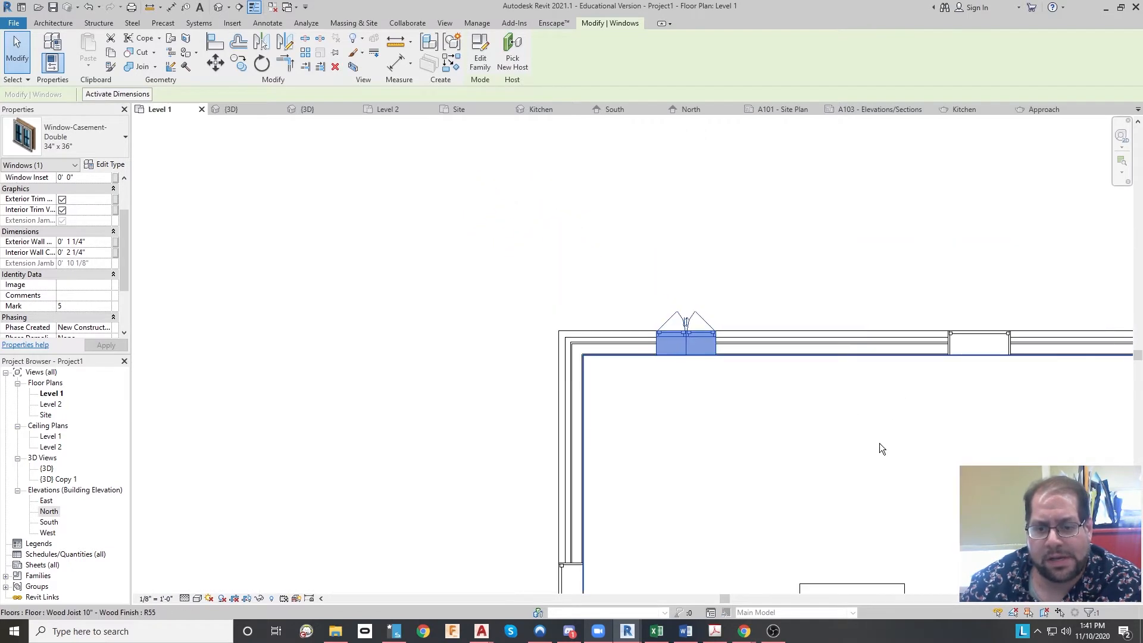
{"action": "mouse_move", "coordinate": [833, 470]}
{"action": "middle_mouse_down"}
{"action": "mouse_move", "coordinate": [598, 385]}
{"action": "mouse_move", "coordinate": [455, 234]}
{"action": "middle_mouse_up"}
{"action": "scroll", "coordinate": [447, 225], "scroll_direction": "down", "scroll_amount": 1}
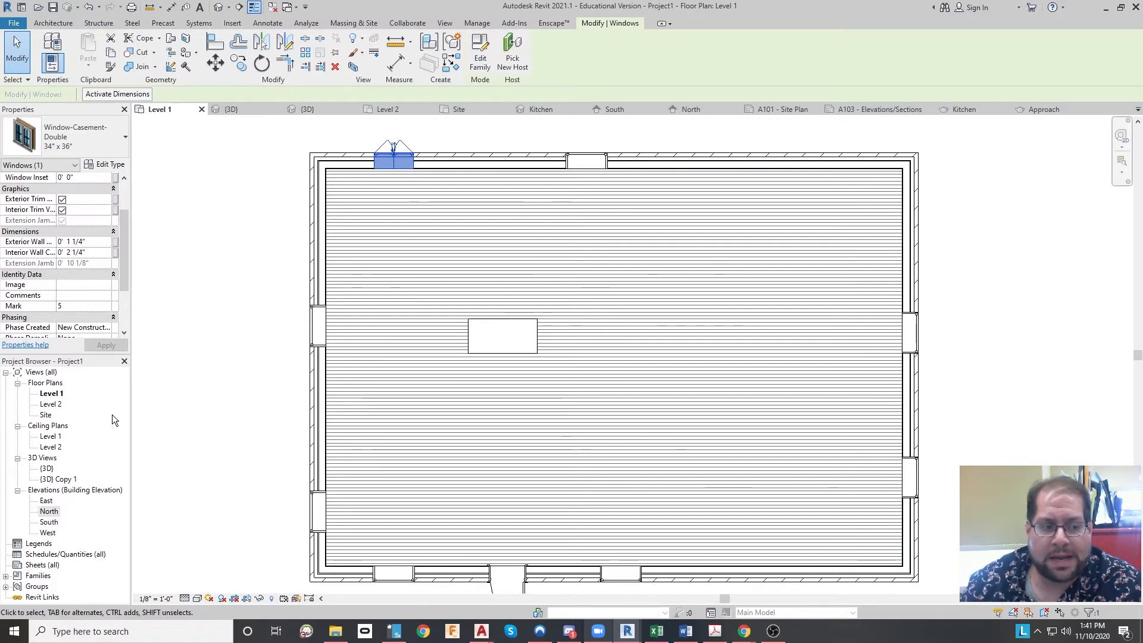
{"action": "double_click", "coordinate": [46, 469]}
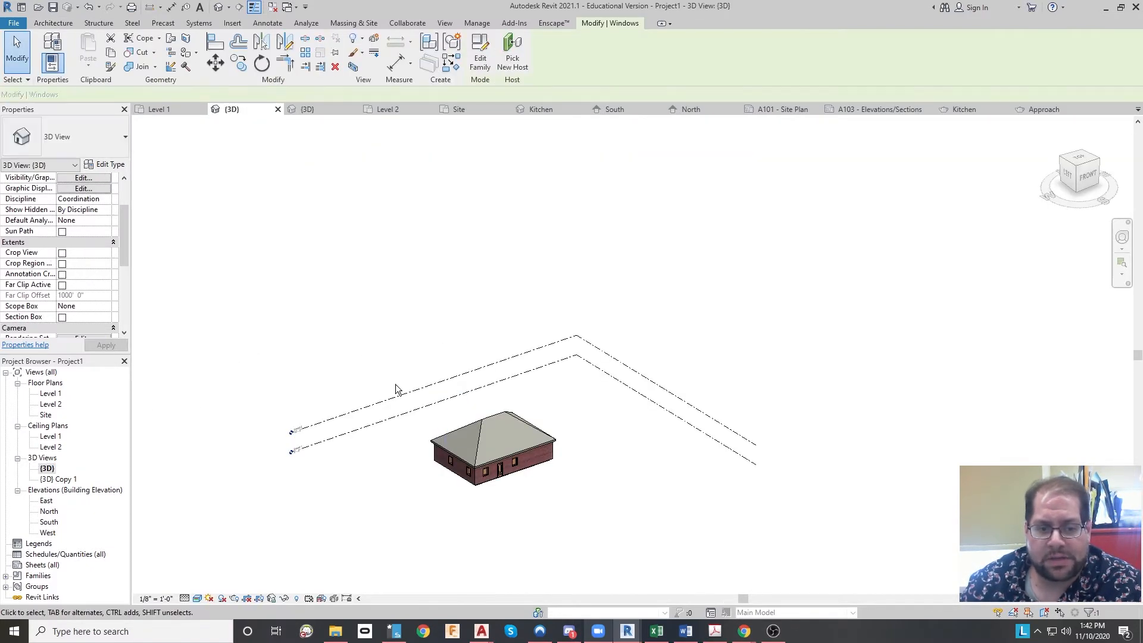
{"action": "scroll", "coordinate": [441, 442], "scroll_direction": "up", "scroll_amount": 6}
{"action": "scroll", "coordinate": [542, 490], "scroll_direction": "up", "scroll_amount": 4}
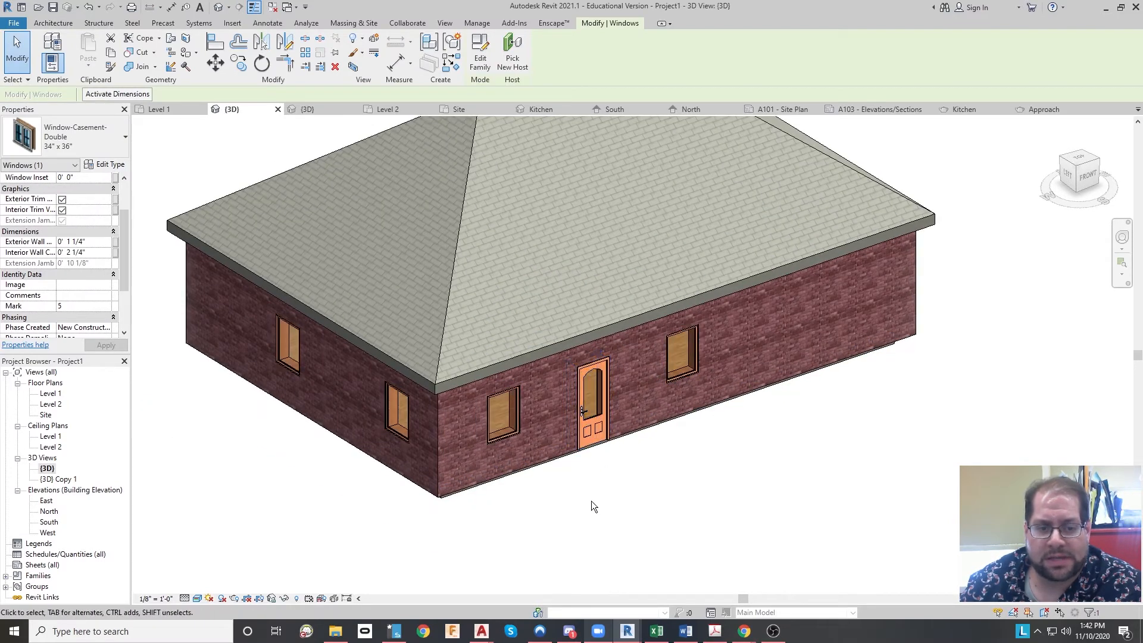
{"action": "left_click", "coordinate": [504, 435]}
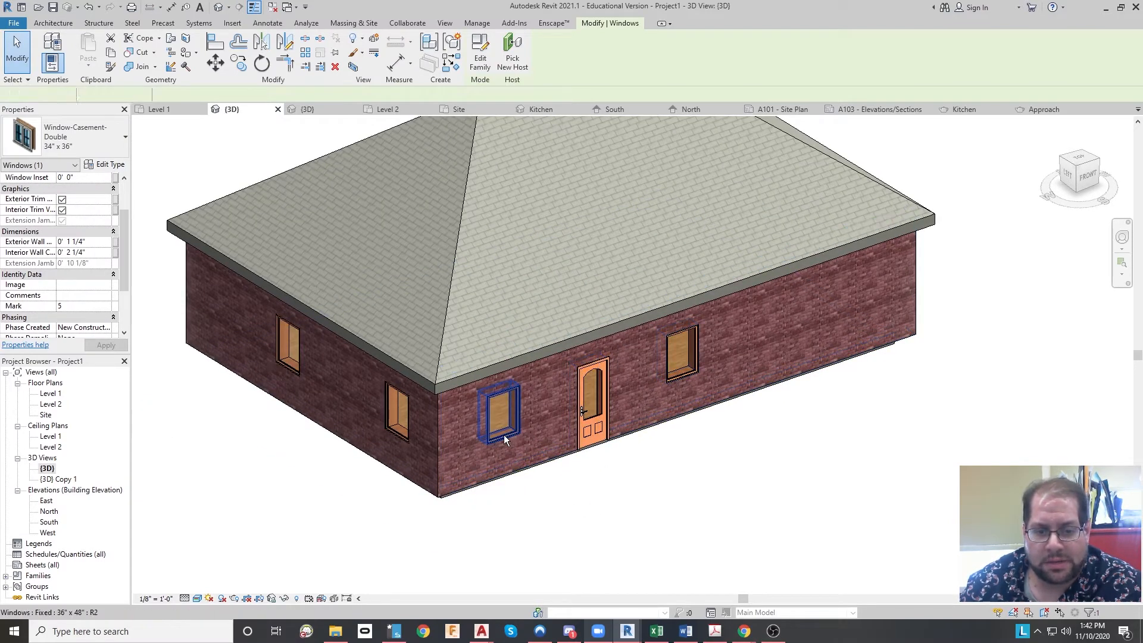
{"action": "key", "text": "Delete"}
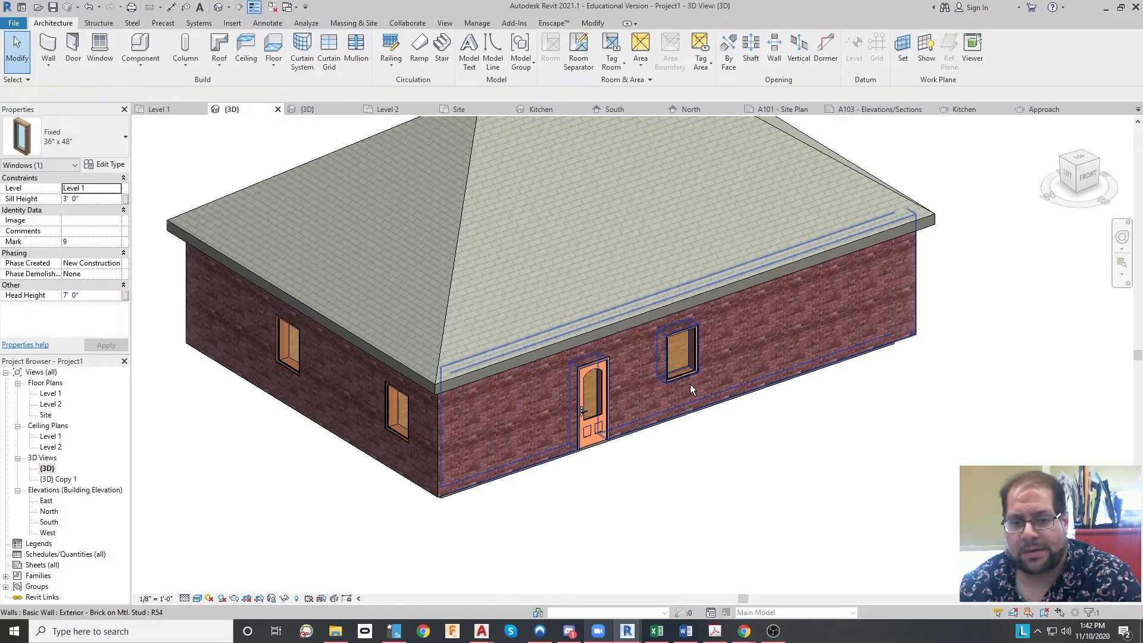
{"action": "left_click", "coordinate": [670, 380]}
{"action": "key", "text": "Delete"}
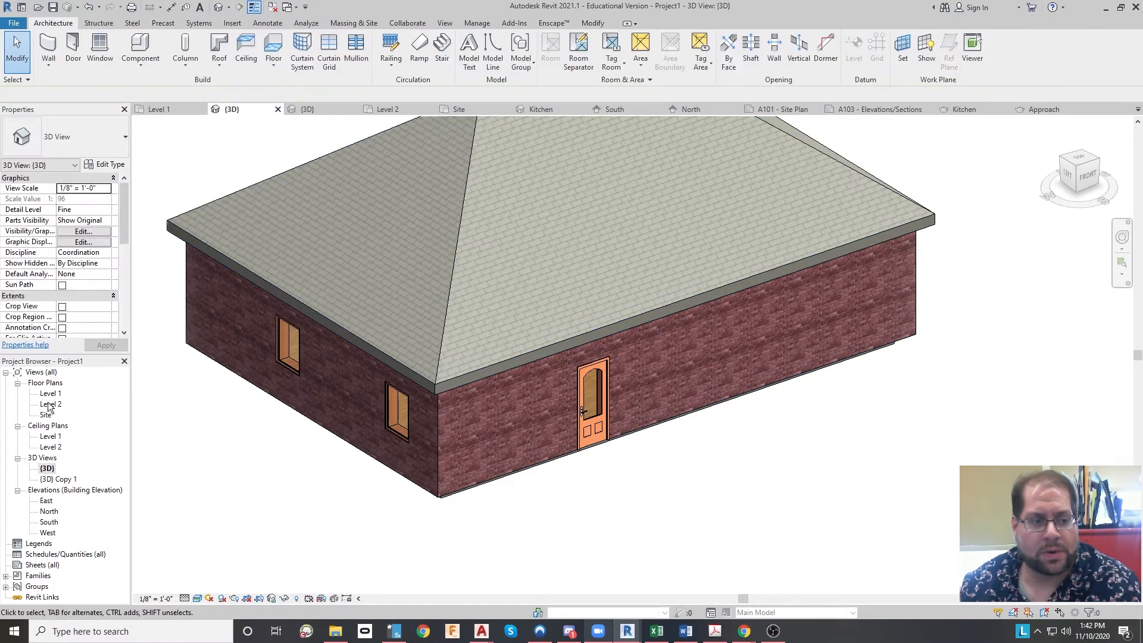
Check the south wall in the Level 1 floor plan and undo the deletion of its two windows
{"action": "double_click", "coordinate": [49, 394]}
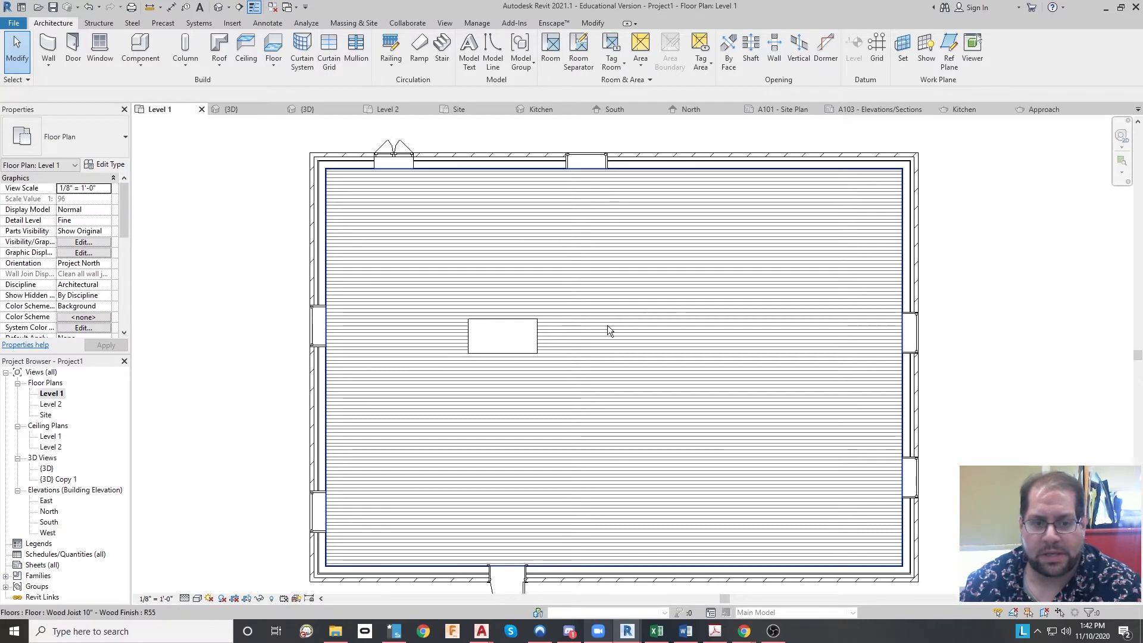
{"action": "scroll", "coordinate": [512, 518], "scroll_direction": "up", "scroll_amount": 5}
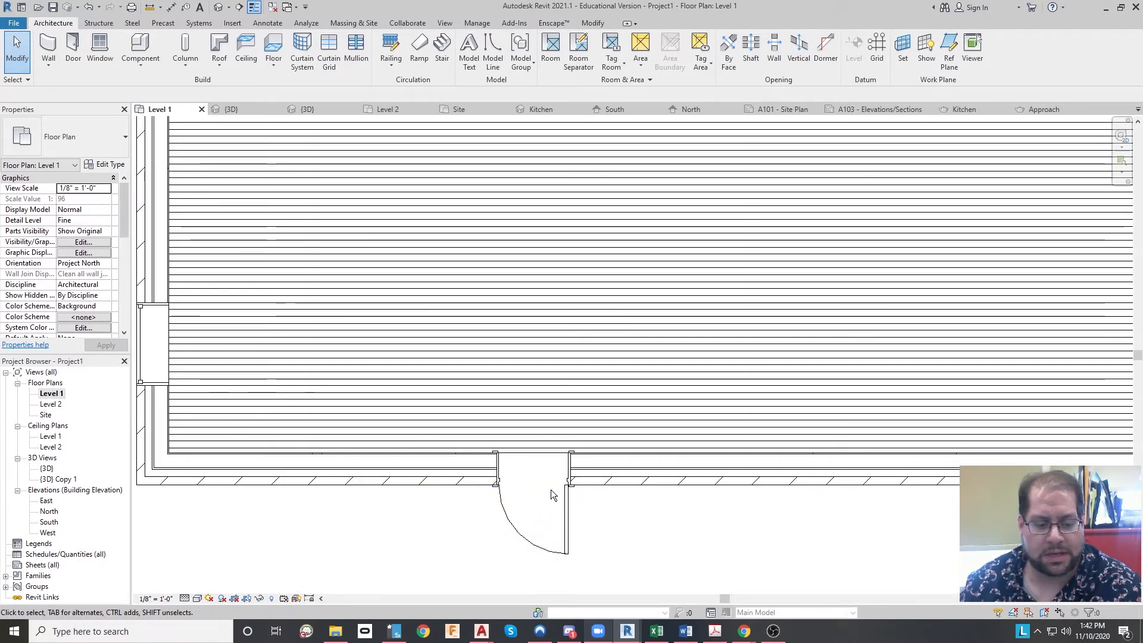
{"action": "scroll", "coordinate": [520, 399], "scroll_direction": "down", "scroll_amount": 2}
{"action": "scroll", "coordinate": [519, 398], "scroll_direction": "down", "scroll_amount": 1}
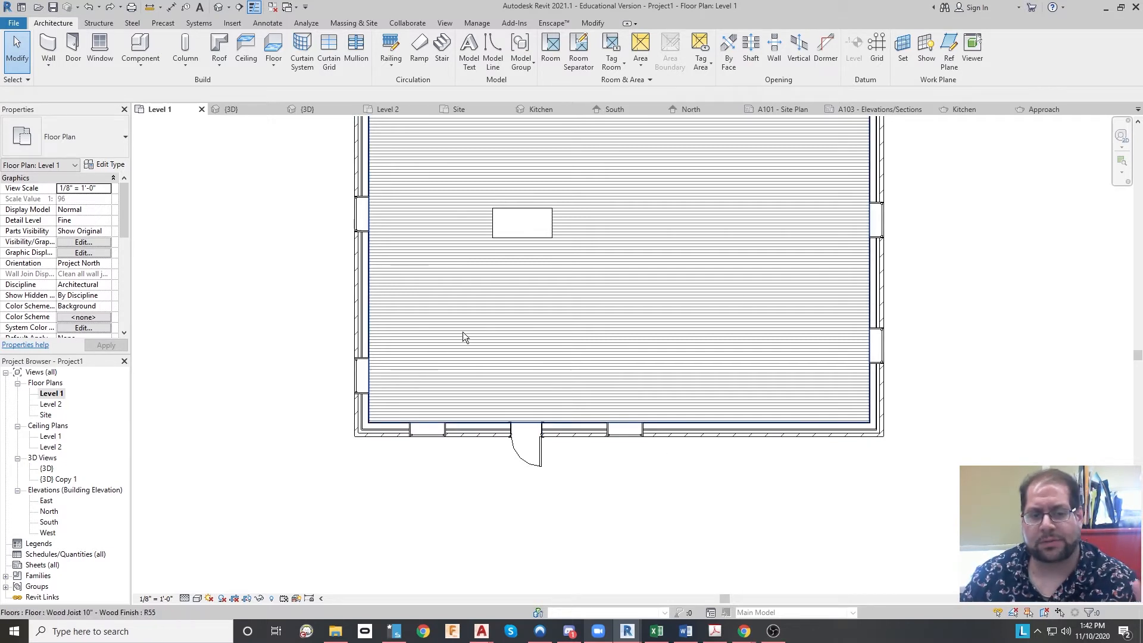
{"action": "mouse_move", "coordinate": [729, 240]}
{"action": "middle_mouse_down"}
{"action": "mouse_move", "coordinate": [681, 342]}
{"action": "mouse_move", "coordinate": [689, 349]}
{"action": "middle_mouse_up"}
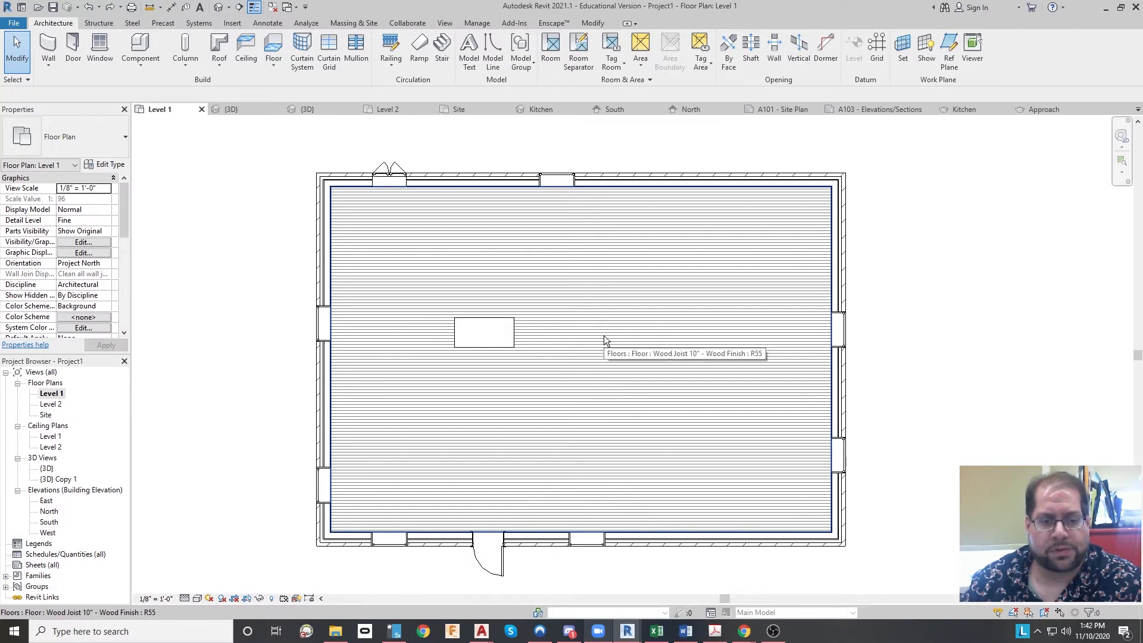
{"action": "scroll", "coordinate": [602, 336], "scroll_direction": "down", "scroll_amount": 1}
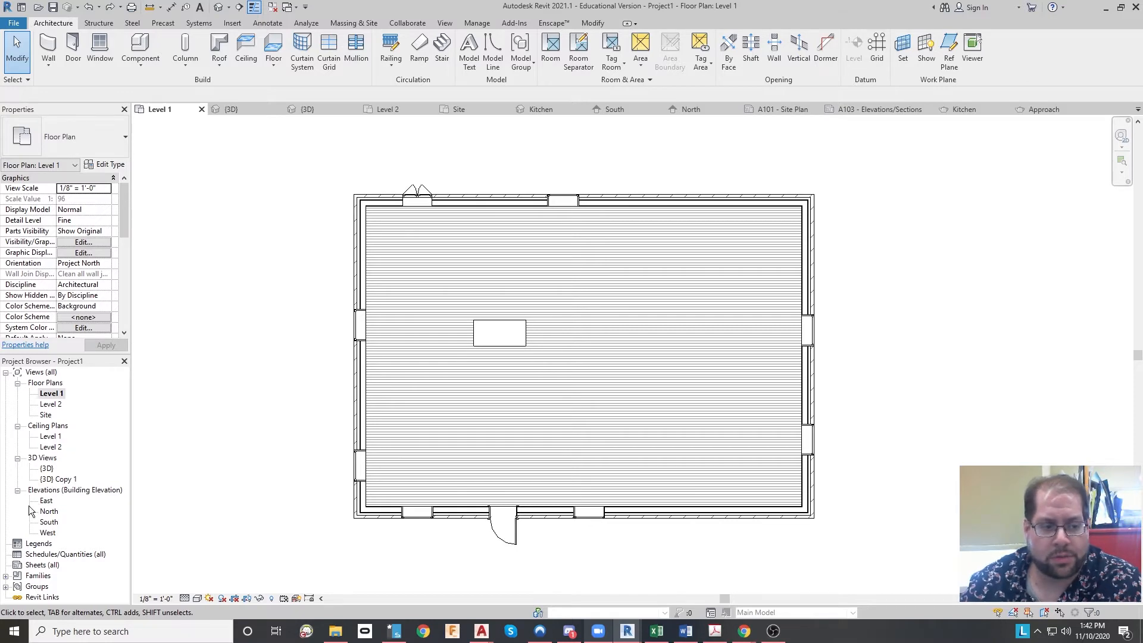
Examine the south wall in the {3D} view and look over the available 3D view types, including Camera
{"action": "double_click", "coordinate": [47, 469]}
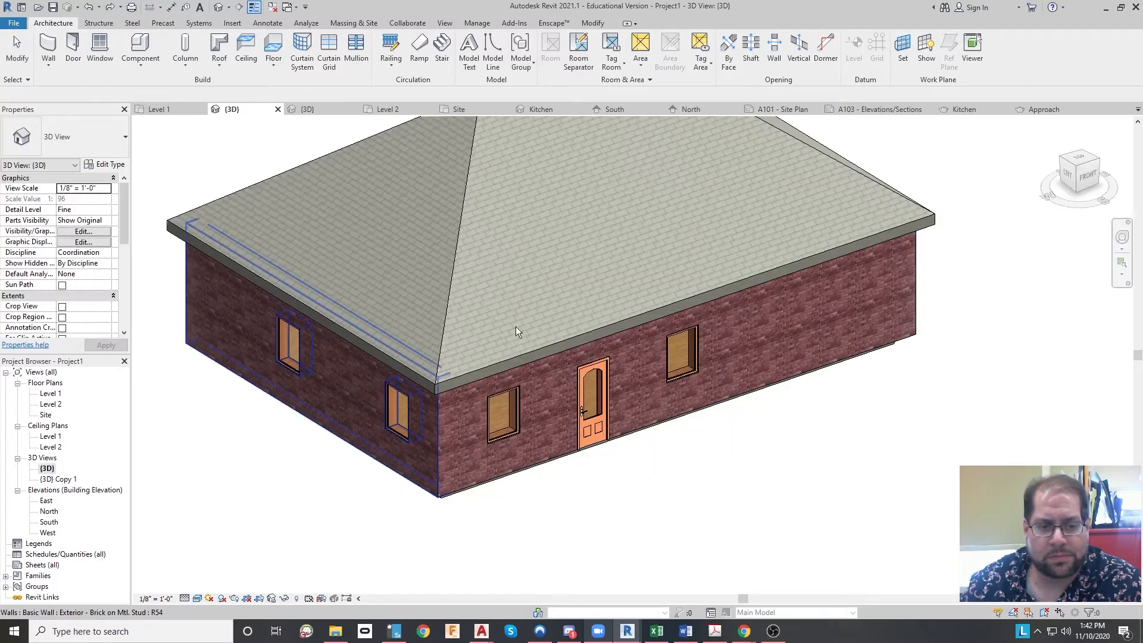
{"action": "scroll", "coordinate": [595, 358], "scroll_direction": "up", "scroll_amount": 4}
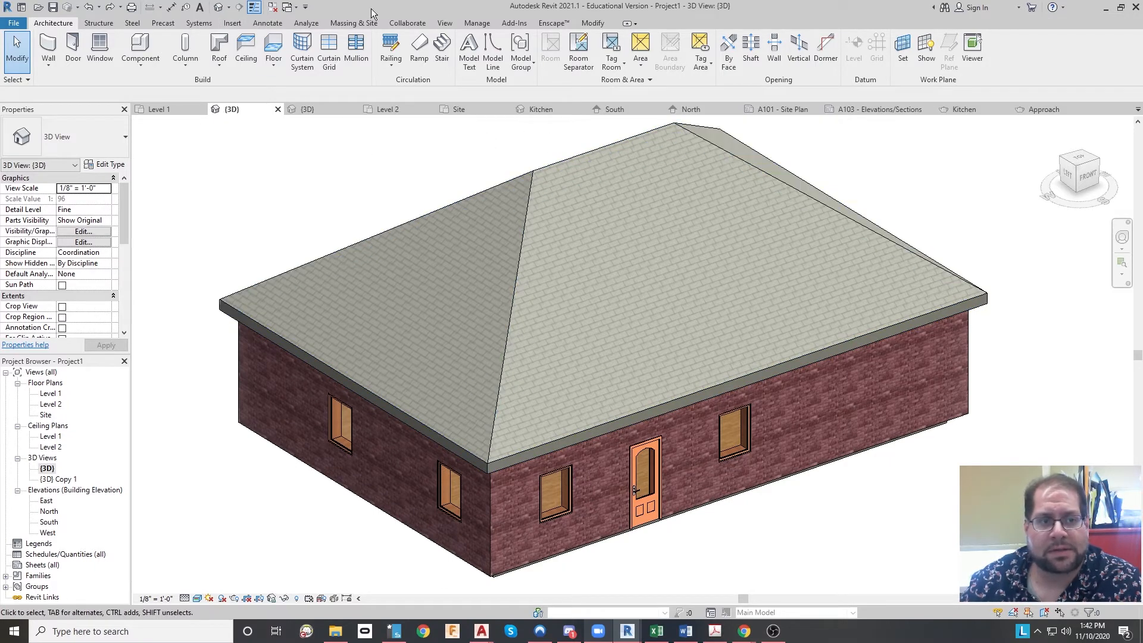
{"action": "left_click", "coordinate": [446, 22]}
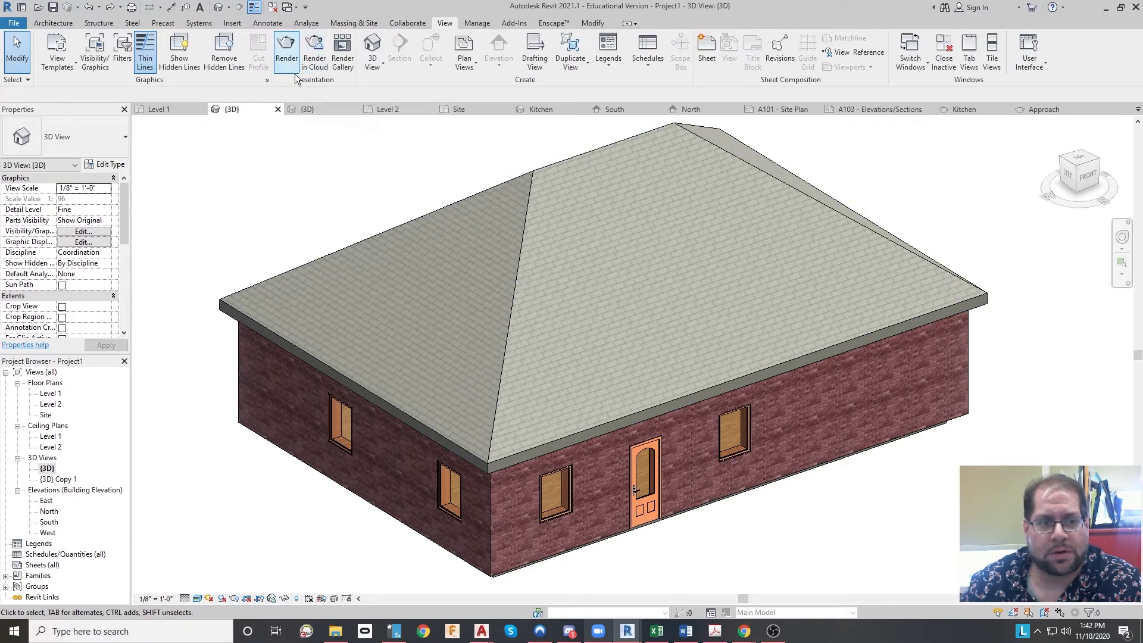
{"action": "left_click", "coordinate": [384, 66]}
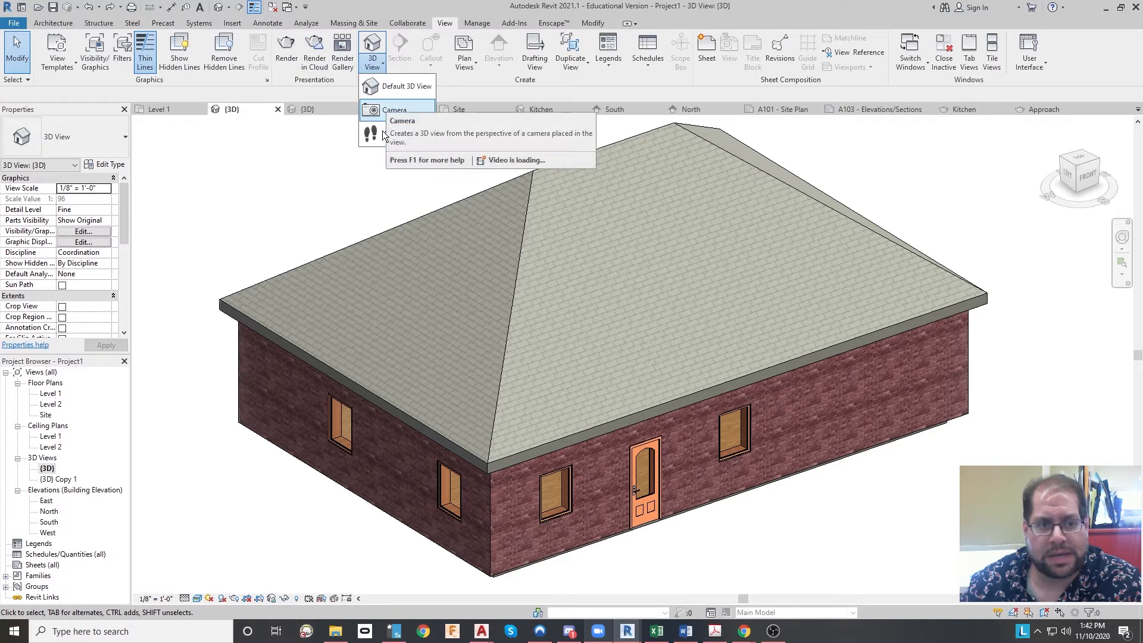
{"action": "left_click", "coordinate": [275, 322]}
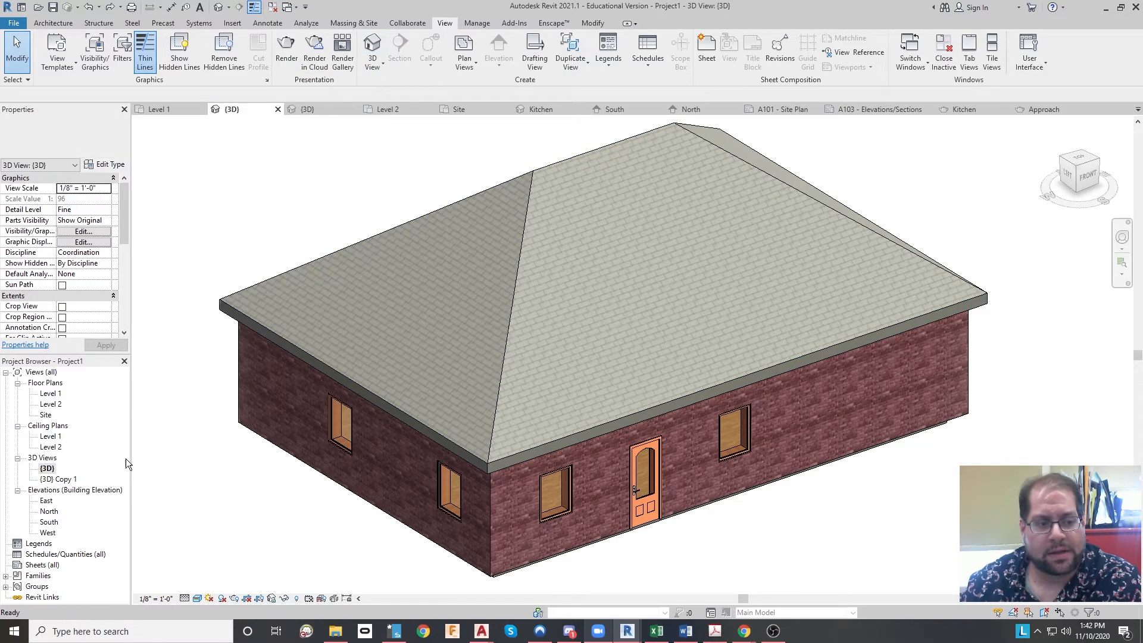
Examine the elevation markers around the house and the south entrance in the Level 1 floor plan
{"action": "double_click", "coordinate": [50, 393]}
{"action": "scroll", "coordinate": [491, 233], "scroll_direction": "down", "scroll_amount": 5}
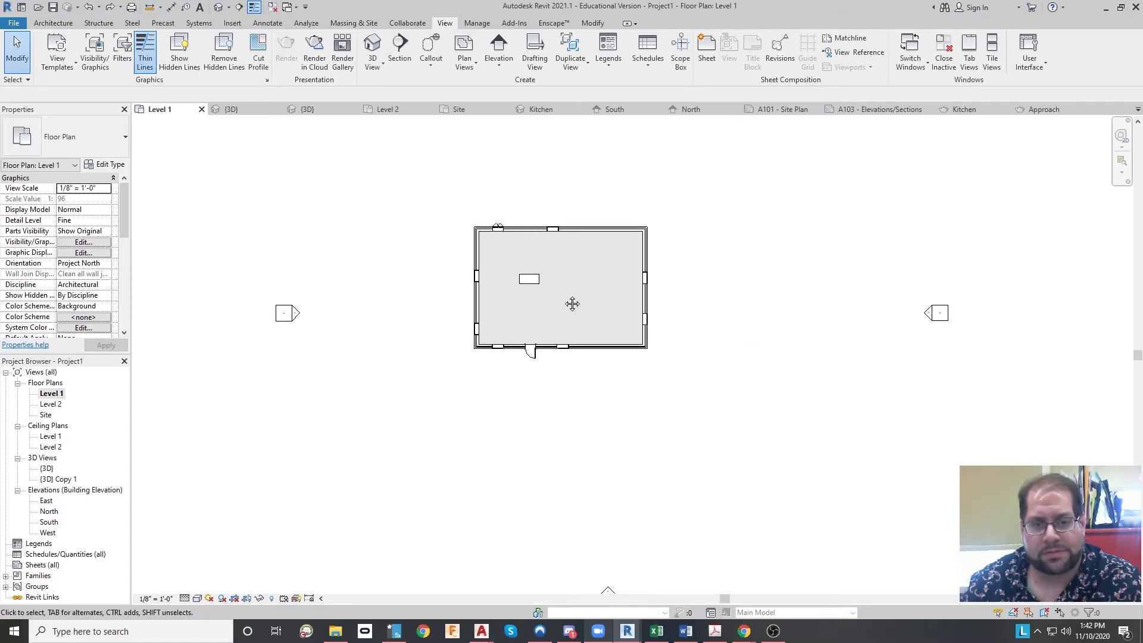
{"action": "middle_click_drag", "start_coordinate": [572, 304], "coordinate": [594, 400]}
{"action": "scroll", "coordinate": [593, 400], "scroll_direction": "down", "scroll_amount": 2}
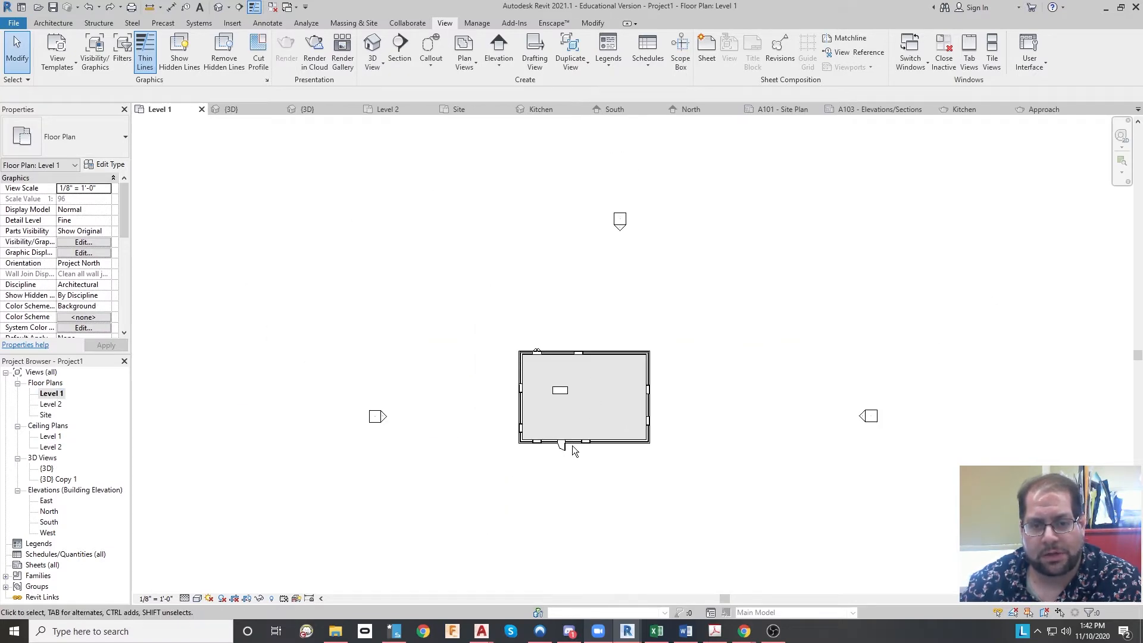
{"action": "middle_click_drag", "start_coordinate": [575, 462], "coordinate": [571, 362]}
{"action": "scroll", "coordinate": [556, 345], "scroll_direction": "up", "scroll_amount": 5}
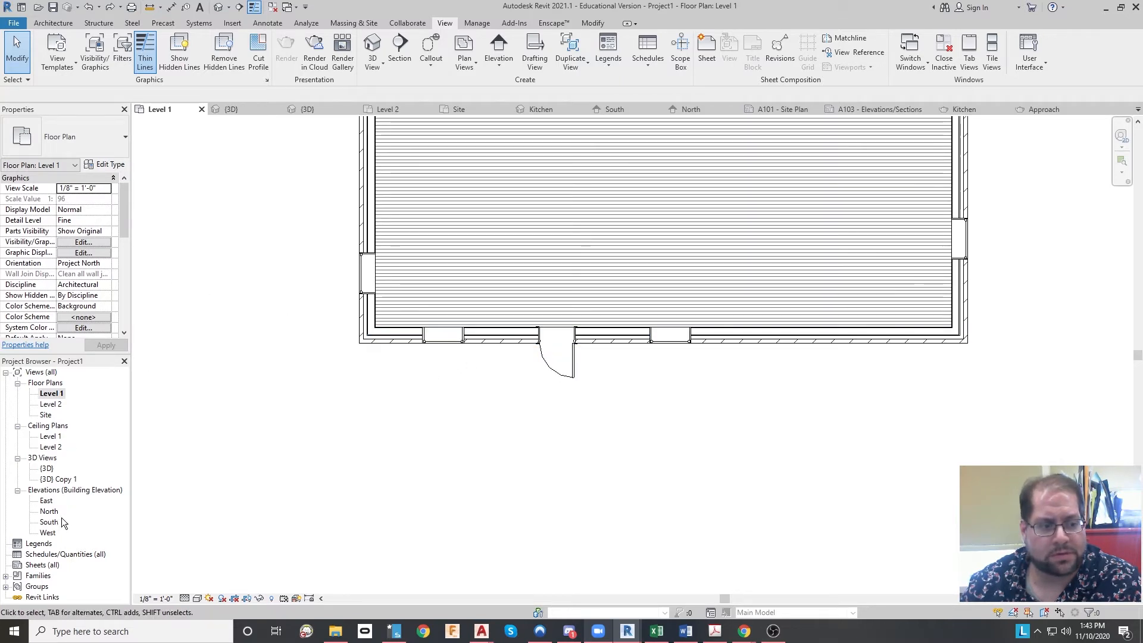
Examine the house's south elevation and its Level 1 and Level 2 lines
{"action": "double_click", "coordinate": [59, 521]}
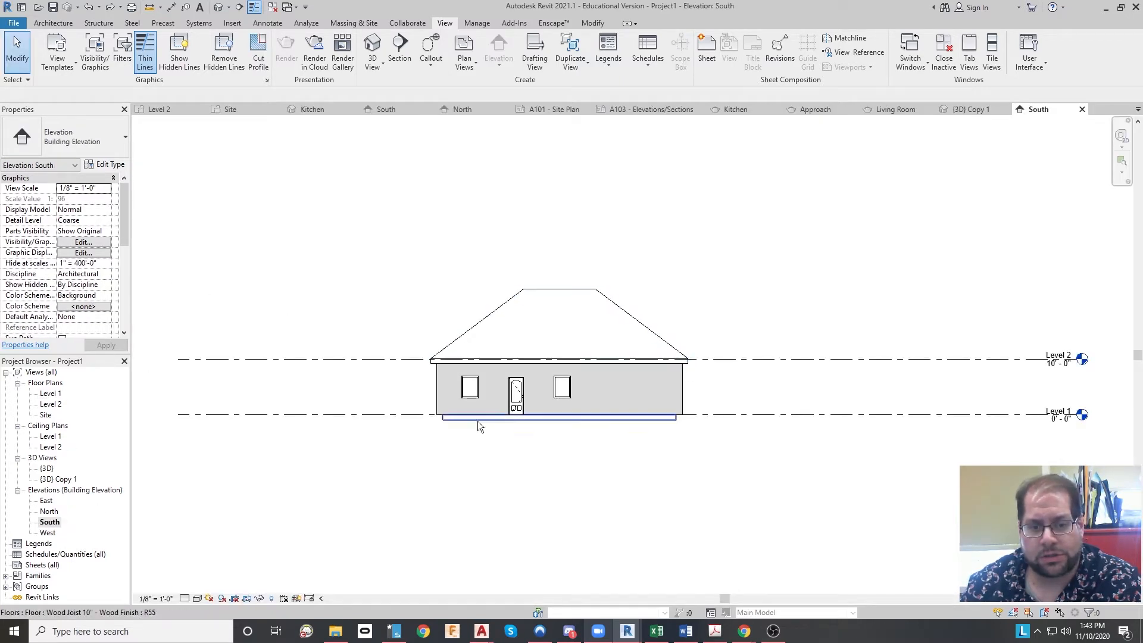
{"action": "scroll", "coordinate": [509, 391], "scroll_direction": "up", "scroll_amount": 5}
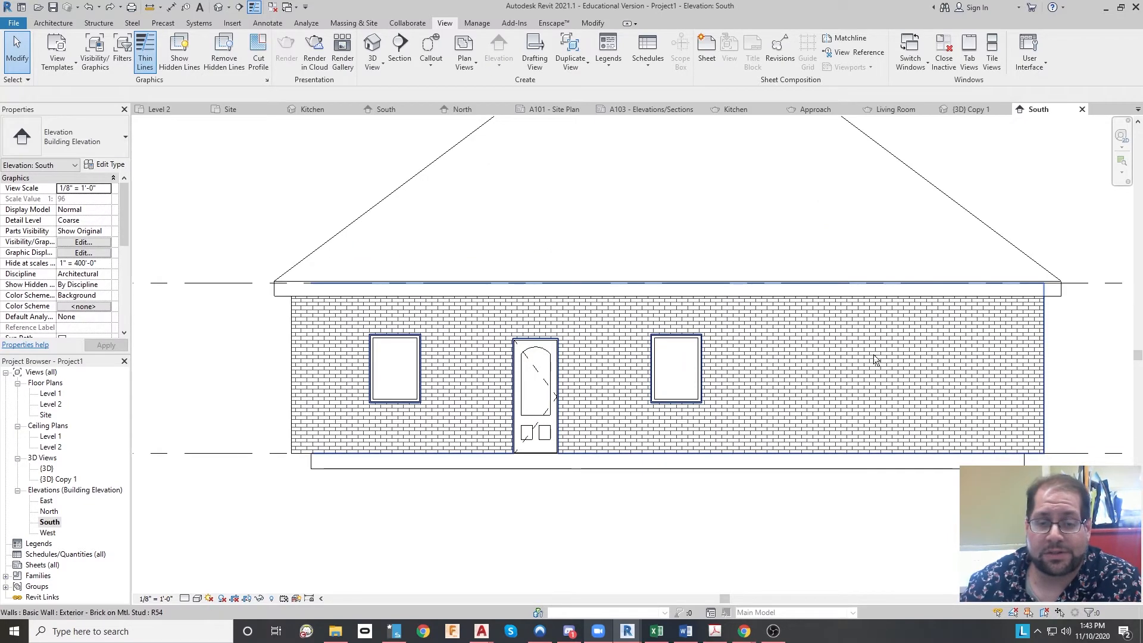
{"action": "middle_click_drag", "start_coordinate": [1027, 271], "coordinate": [891, 285]}
{"action": "scroll", "coordinate": [891, 285], "scroll_direction": "down", "scroll_amount": 2}
{"action": "middle_click_drag", "start_coordinate": [1063, 319], "coordinate": [930, 318]}
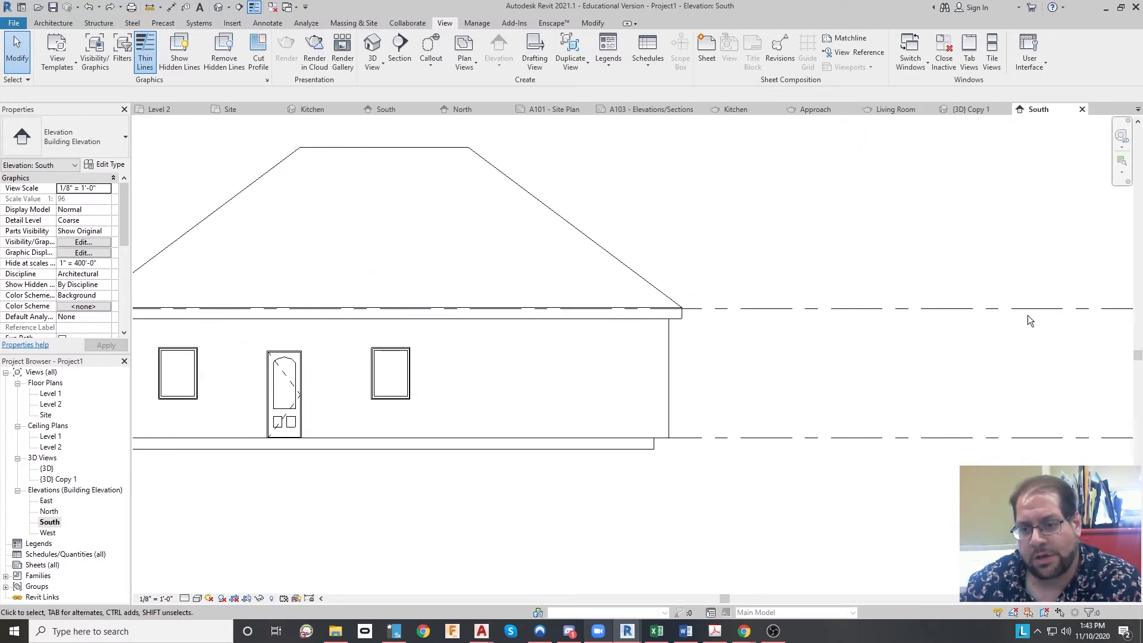
{"action": "middle_click_drag", "start_coordinate": [1028, 316], "coordinate": [438, 366]}
{"action": "scroll", "coordinate": [833, 298], "scroll_direction": "down", "scroll_amount": 1}
{"action": "scroll", "coordinate": [867, 324], "scroll_direction": "down", "scroll_amount": 1}
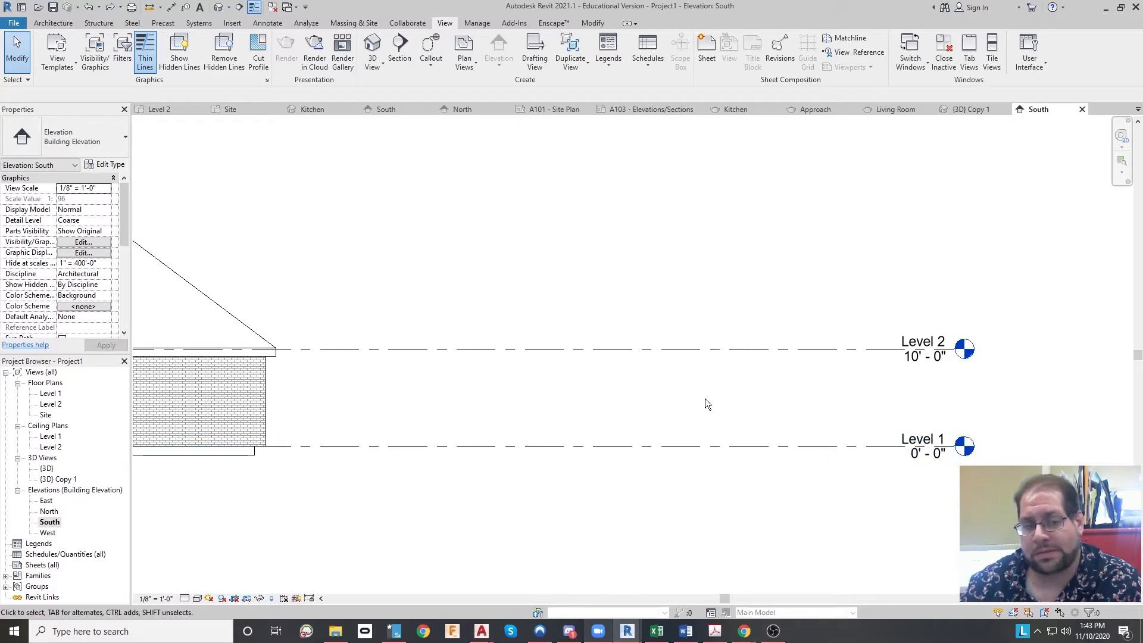
{"action": "mouse_move", "coordinate": [446, 400]}
{"action": "middle_mouse_down"}
{"action": "mouse_move", "coordinate": [729, 381]}
{"action": "mouse_move", "coordinate": [663, 424]}
{"action": "mouse_move", "coordinate": [516, 440]}
{"action": "middle_mouse_up"}
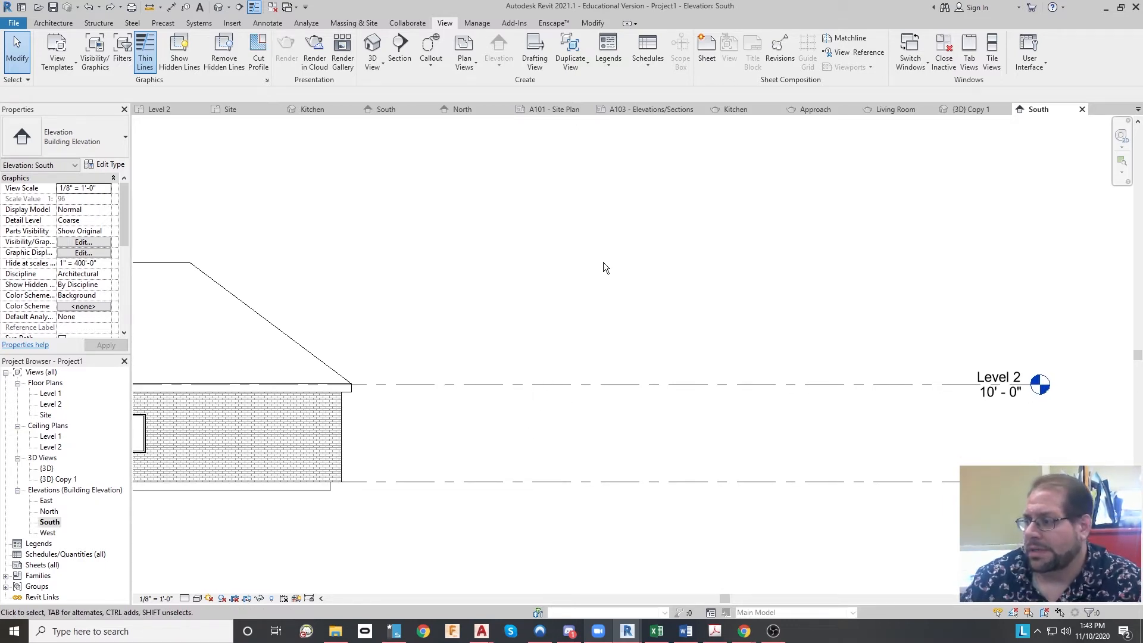
{"action": "scroll", "coordinate": [498, 301], "scroll_direction": "down", "scroll_amount": 2}
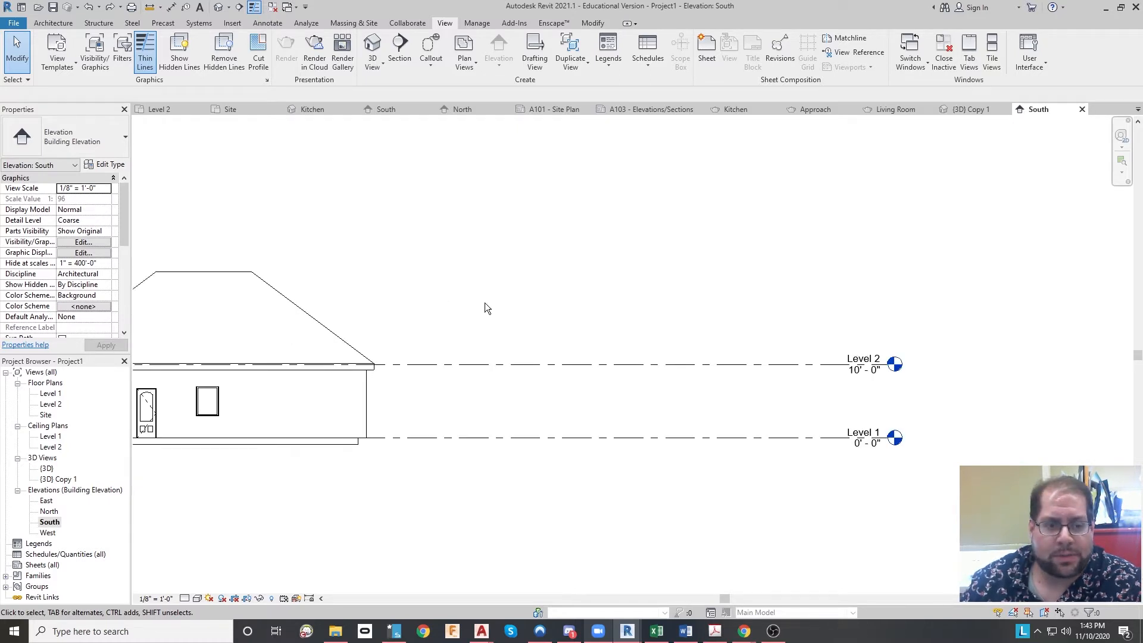
Examine the east exterior wall's properties and available modification tools in the Level 1 floor plan
{"action": "double_click", "coordinate": [51, 394]}
{"action": "scroll", "coordinate": [612, 472], "scroll_direction": "up", "scroll_amount": 3}
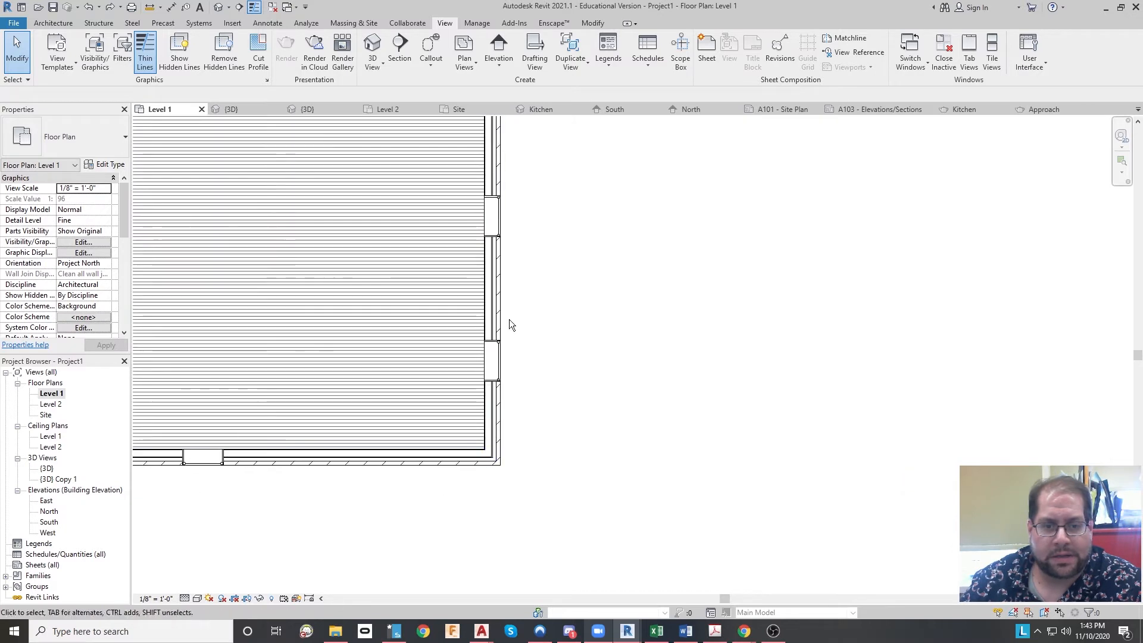
{"action": "left_click", "coordinate": [498, 285]}
{"action": "mouse_move", "coordinate": [677, 262]}
{"action": "middle_mouse_down"}
{"action": "mouse_move", "coordinate": [738, 387]}
{"action": "mouse_move", "coordinate": [732, 311]}
{"action": "mouse_move", "coordinate": [801, 341]}
{"action": "middle_mouse_up"}
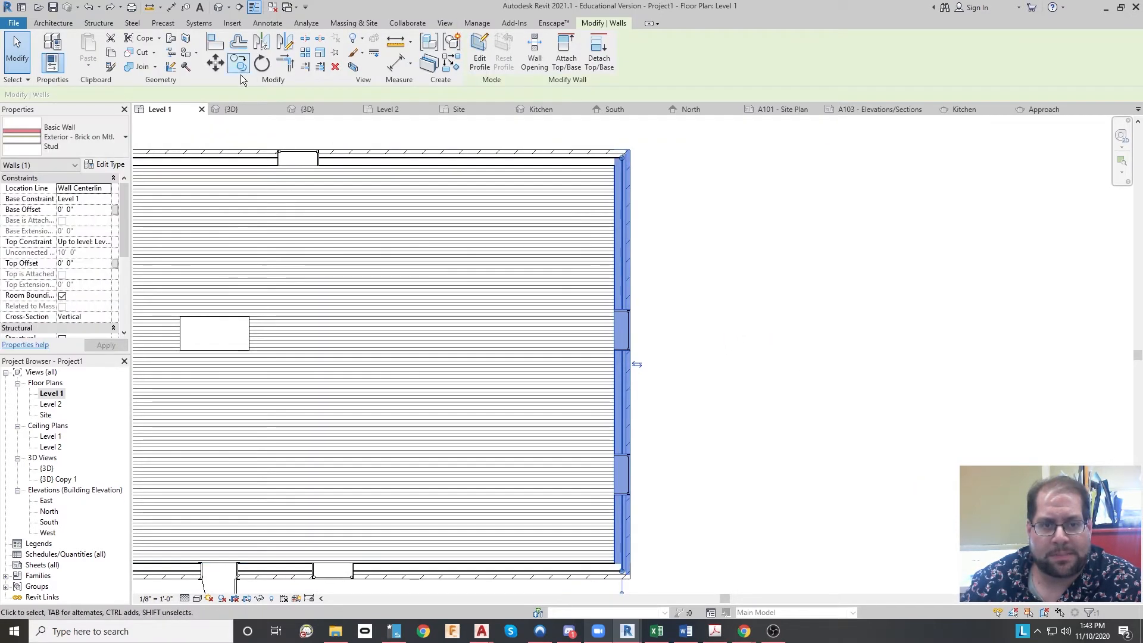
{"action": "left_click", "coordinate": [734, 262]}
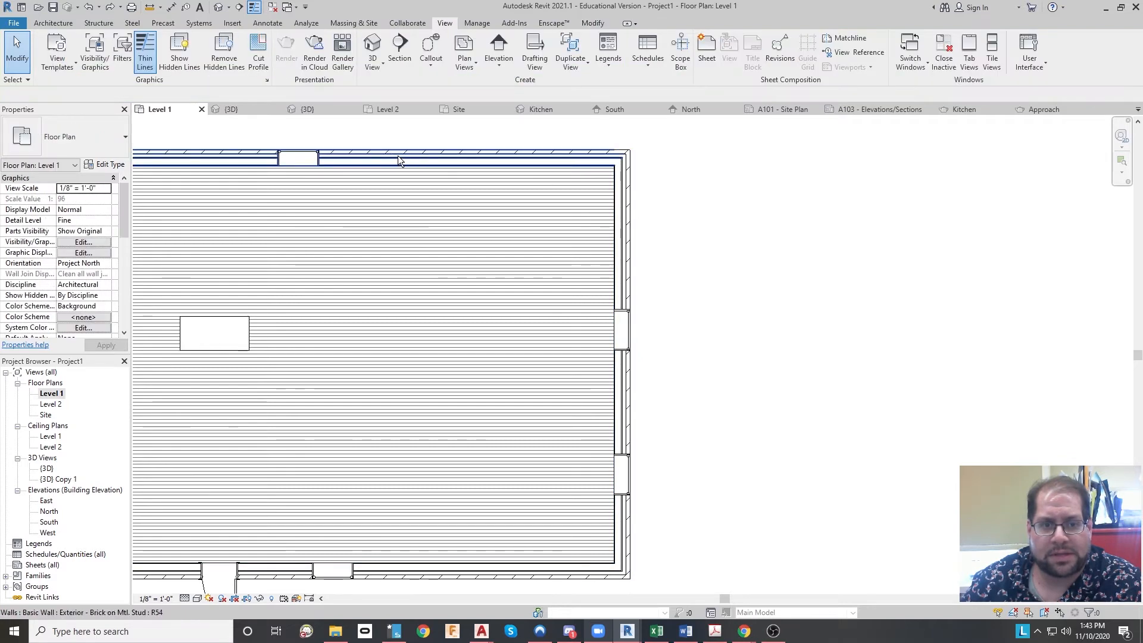
{"action": "left_click", "coordinate": [619, 228]}
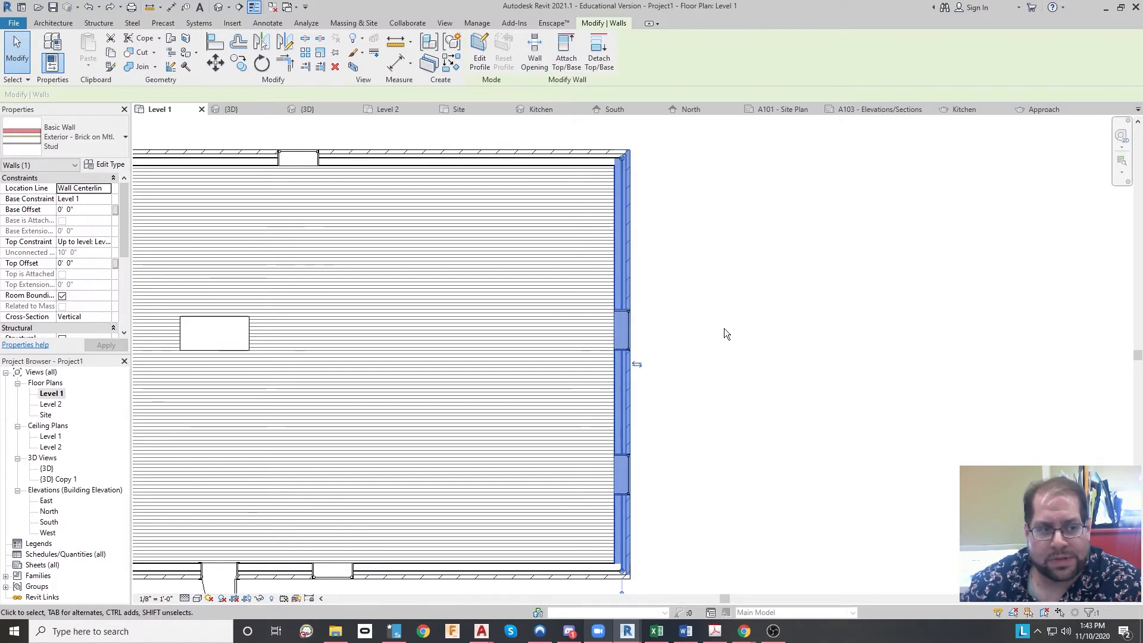
{"action": "key", "text": "Escape"}
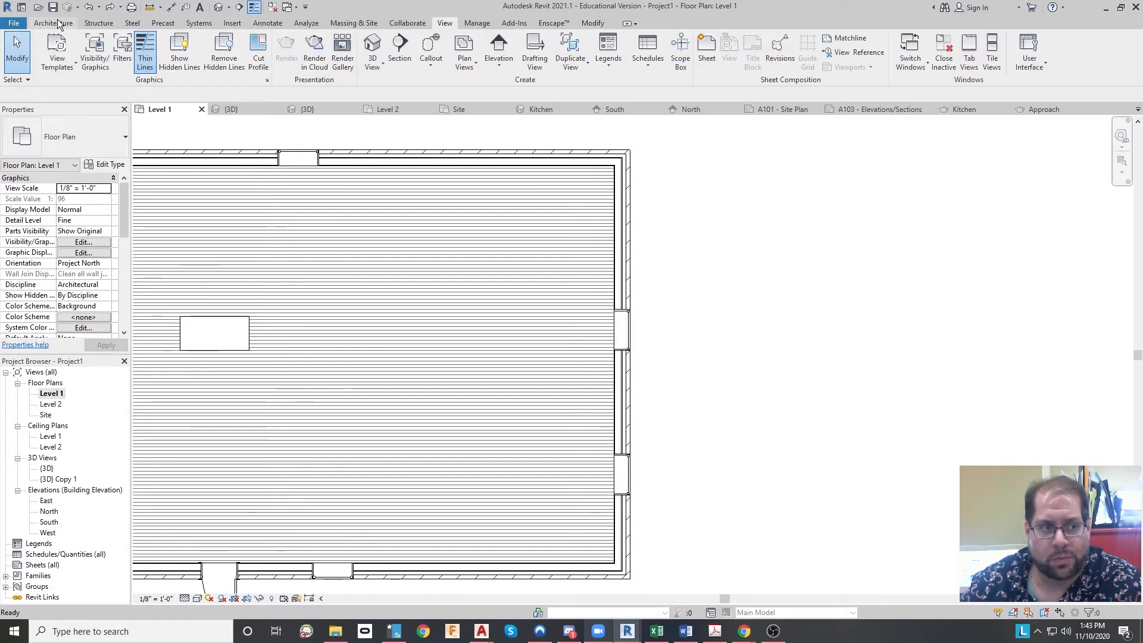
Start the Wall tool and look over its Height/Depth, top constraint and Location Line placement options
{"action": "left_click", "coordinate": [54, 22]}
{"action": "left_click", "coordinate": [48, 44]}
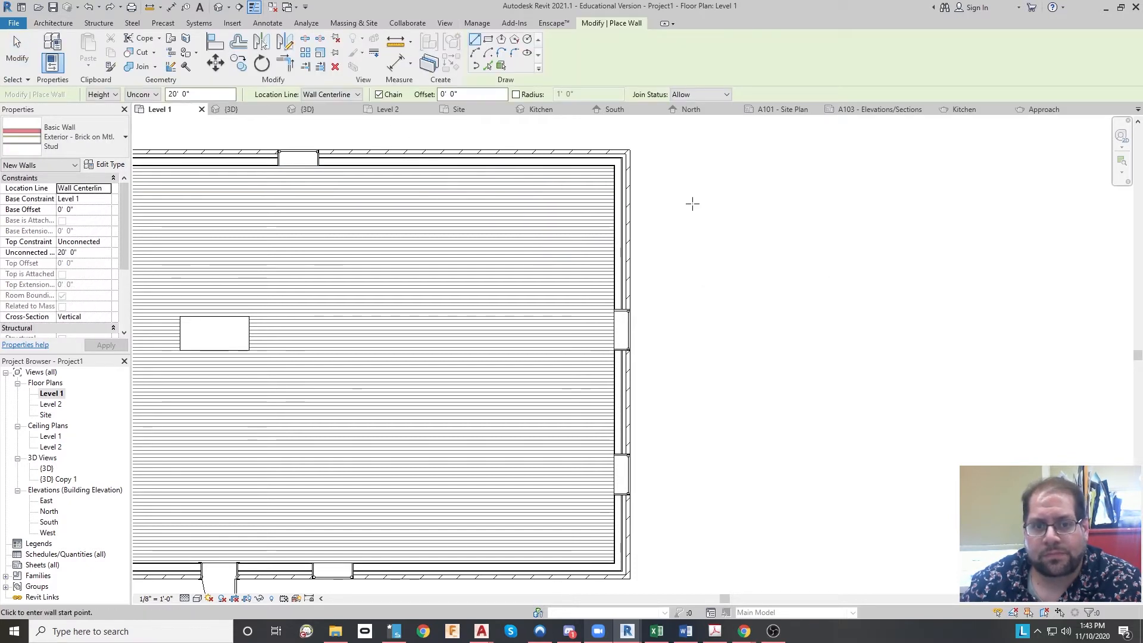
{"action": "left_click", "coordinate": [117, 95]}
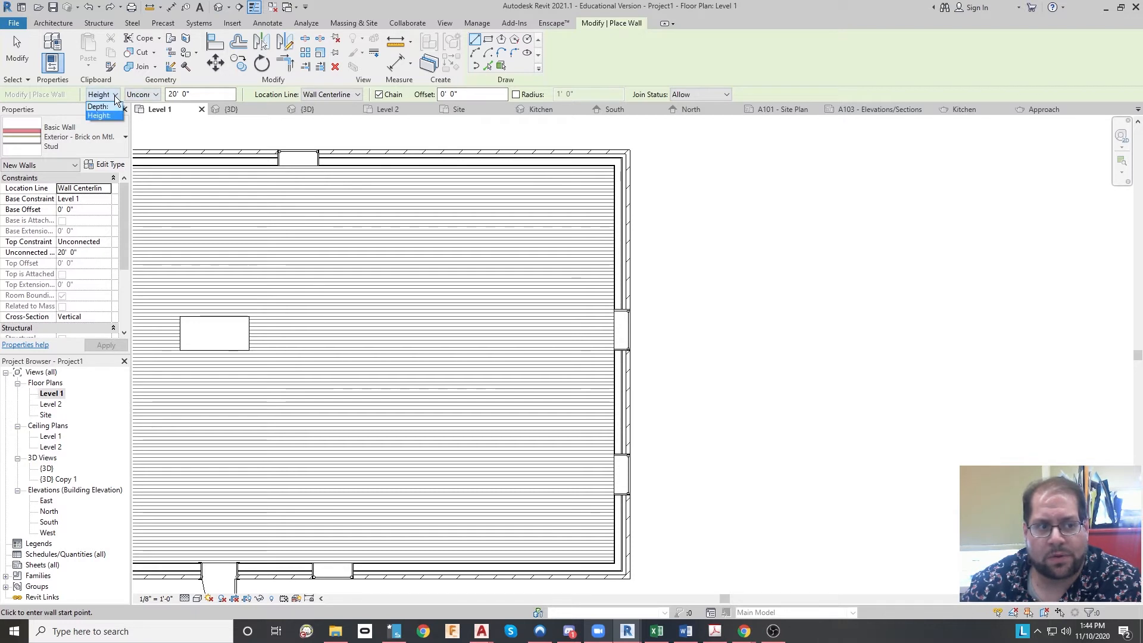
{"action": "left_click", "coordinate": [157, 94]}
{"action": "left_click", "coordinate": [157, 95]}
{"action": "left_click", "coordinate": [157, 95]}
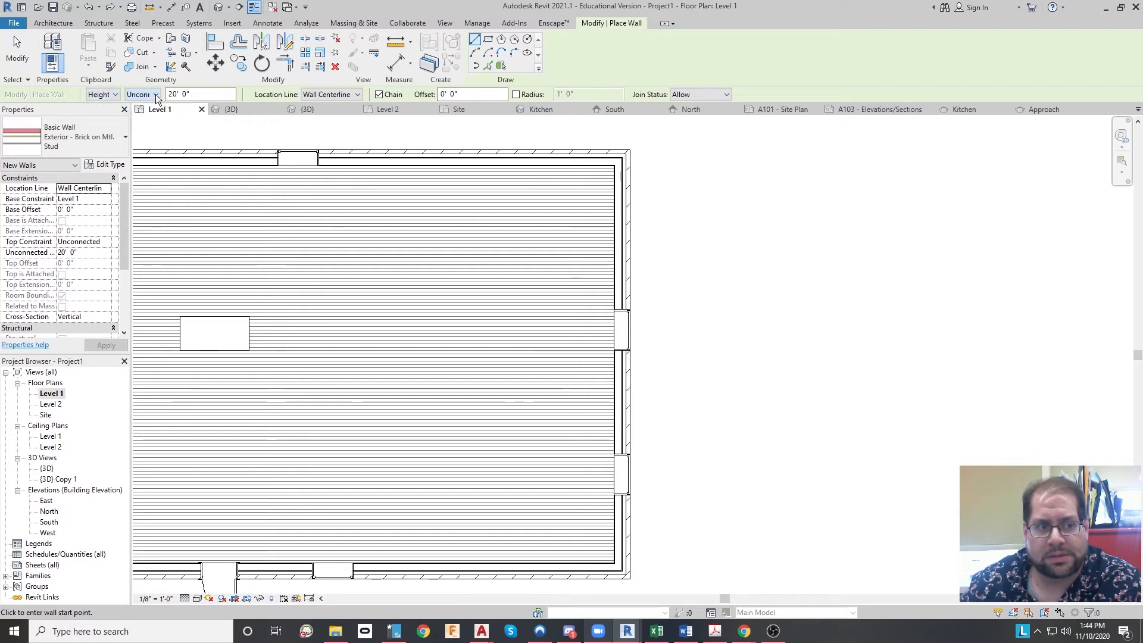
{"action": "left_click", "coordinate": [351, 95]}
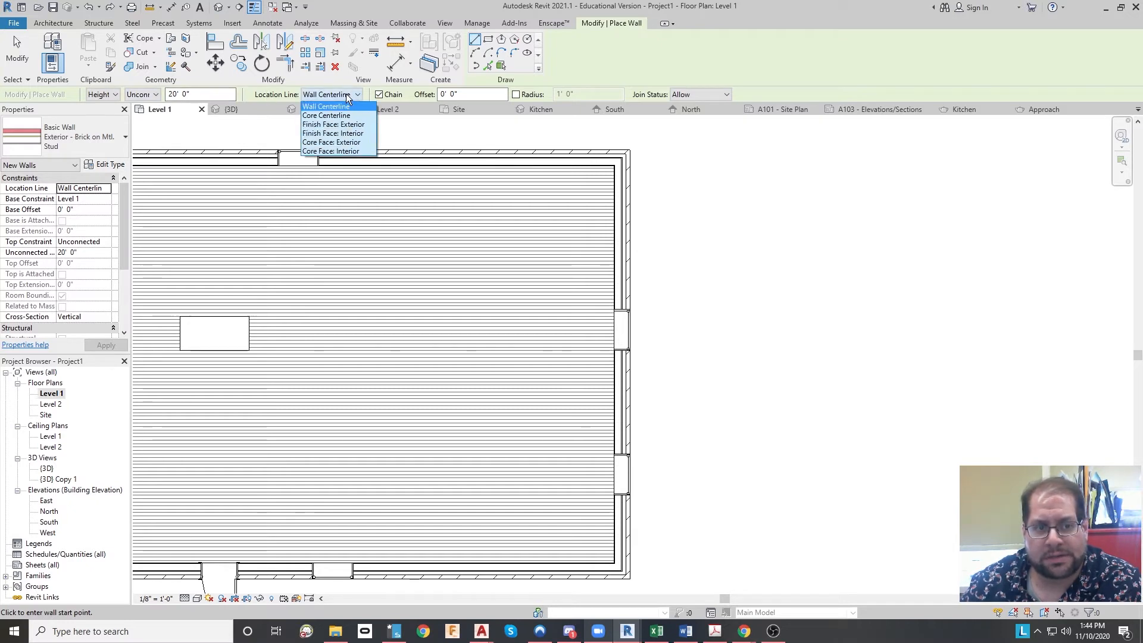
Try drawing a wall east of the house using the Wall Centerline location line
{"action": "left_click", "coordinate": [793, 182]}
{"action": "left_click", "coordinate": [793, 199]}
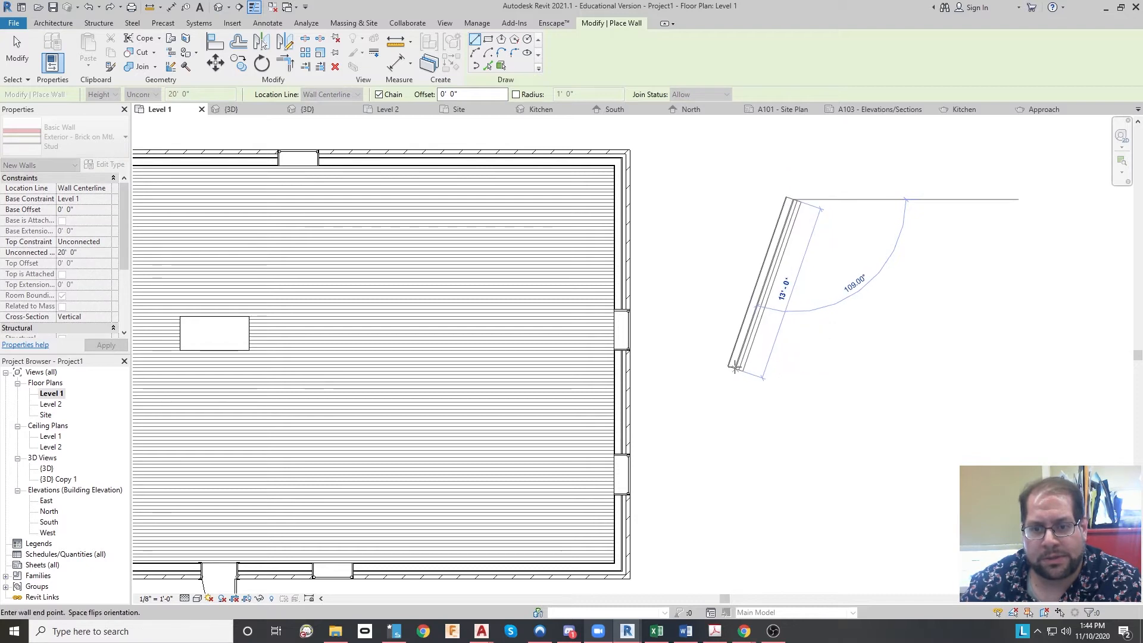
{"action": "key", "text": "Escape"}
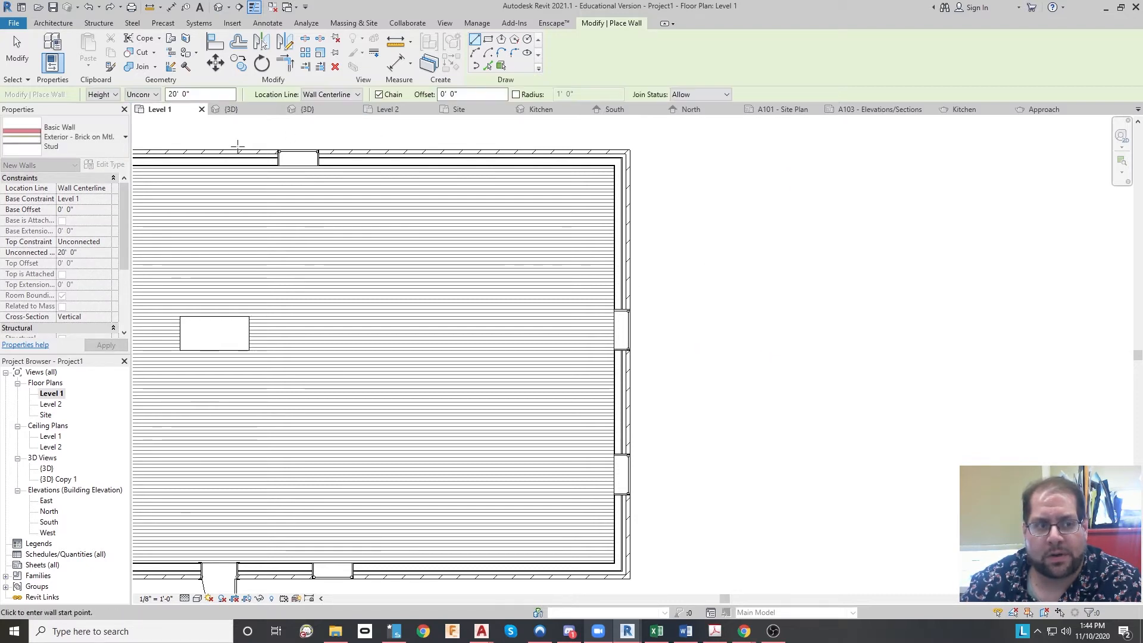
Set the wall's location line to Finish Face: Interior and try drawing a wall east of the house
{"action": "left_click", "coordinate": [338, 95]}
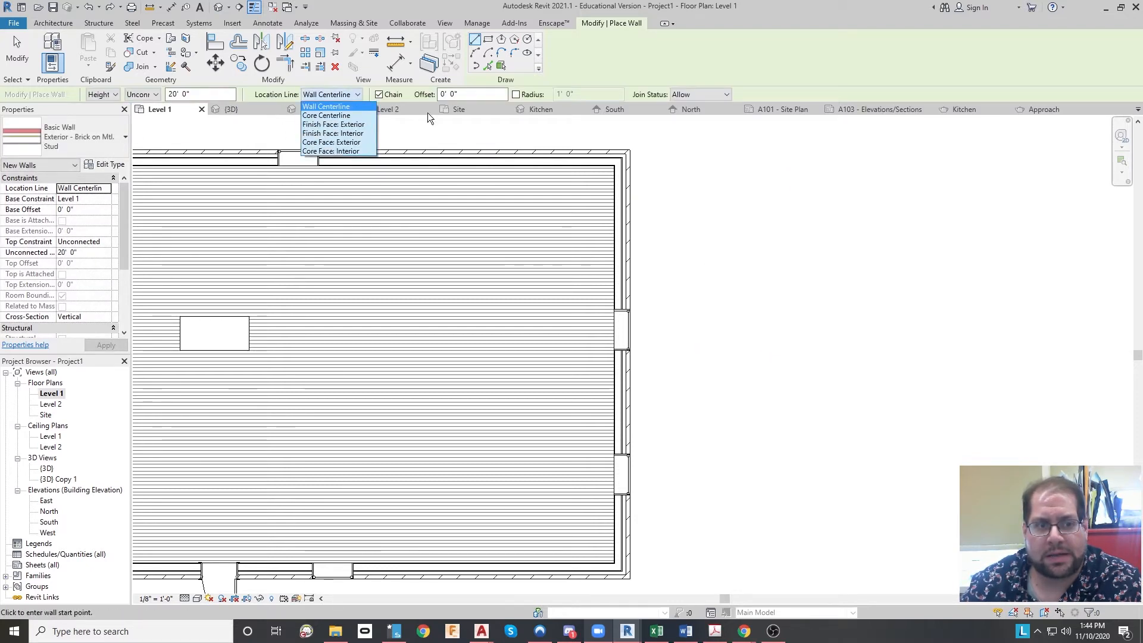
{"action": "left_click", "coordinate": [352, 134]}
{"action": "left_click", "coordinate": [780, 218]}
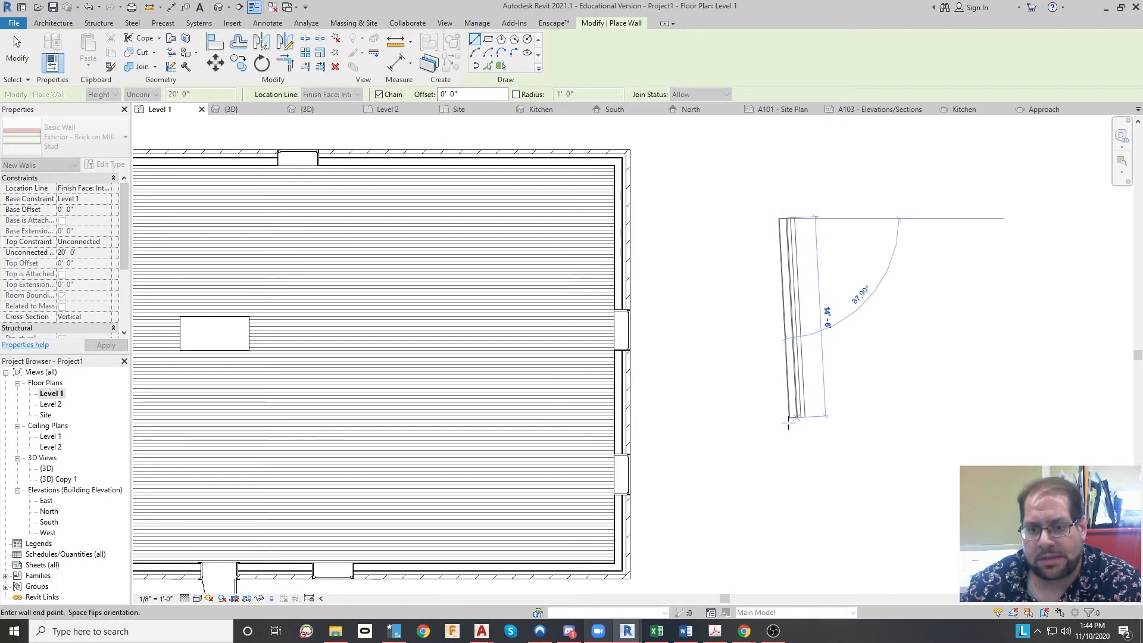
{"action": "scroll", "coordinate": [721, 412], "scroll_direction": "up", "scroll_amount": 1}
{"action": "scroll", "coordinate": [728, 415], "scroll_direction": "up", "scroll_amount": 2}
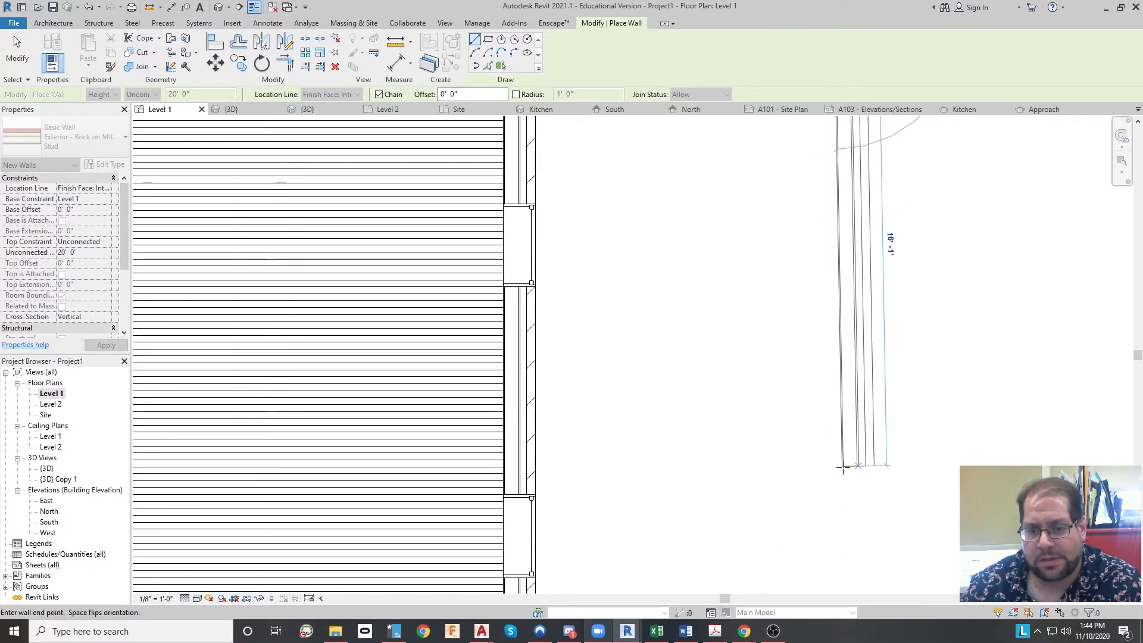
{"action": "key", "text": "Escape"}
{"action": "key", "text": "Escape"}
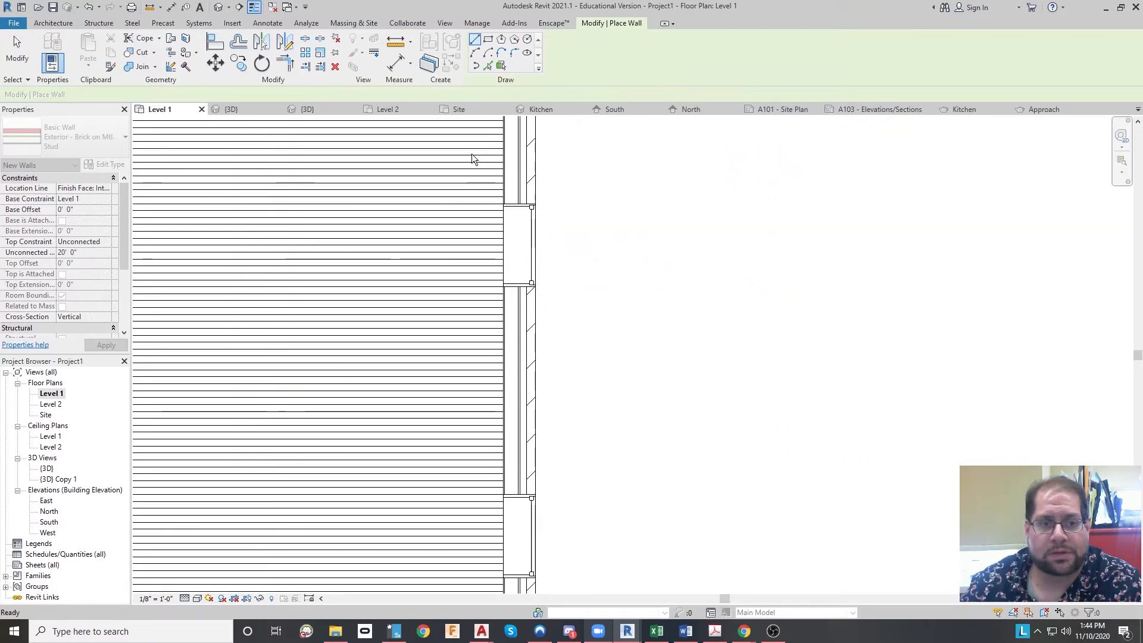
Try another wall about 16' long at an angle east of the house, without placing it
{"action": "left_click", "coordinate": [50, 24]}
{"action": "left_click", "coordinate": [686, 253]}
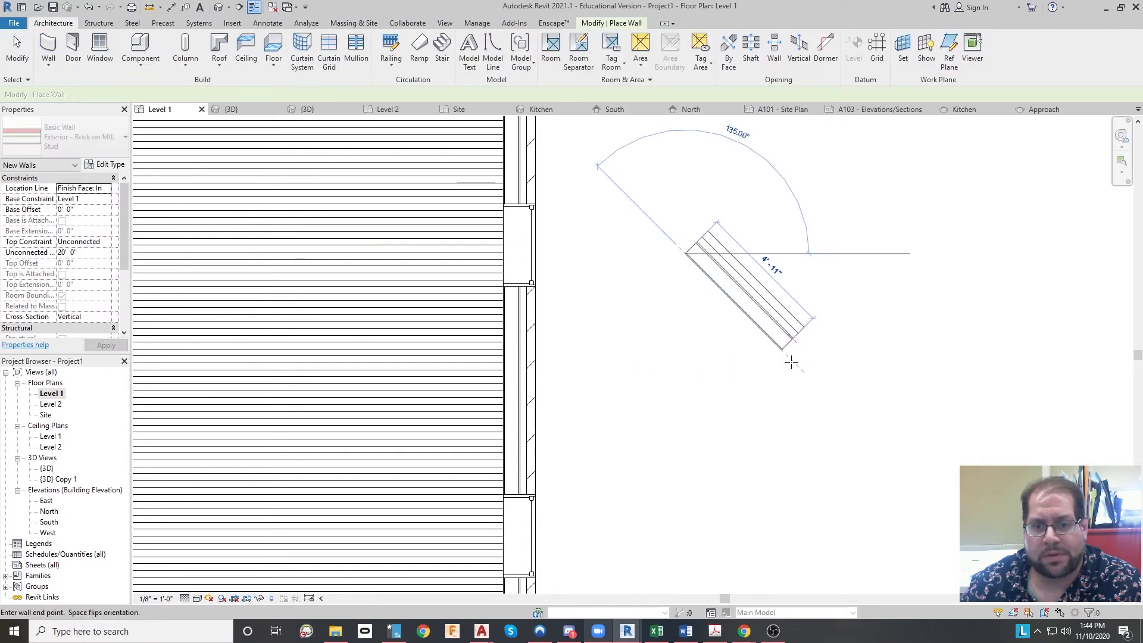
{"action": "scroll", "coordinate": [796, 393], "scroll_direction": "down", "scroll_amount": 4}
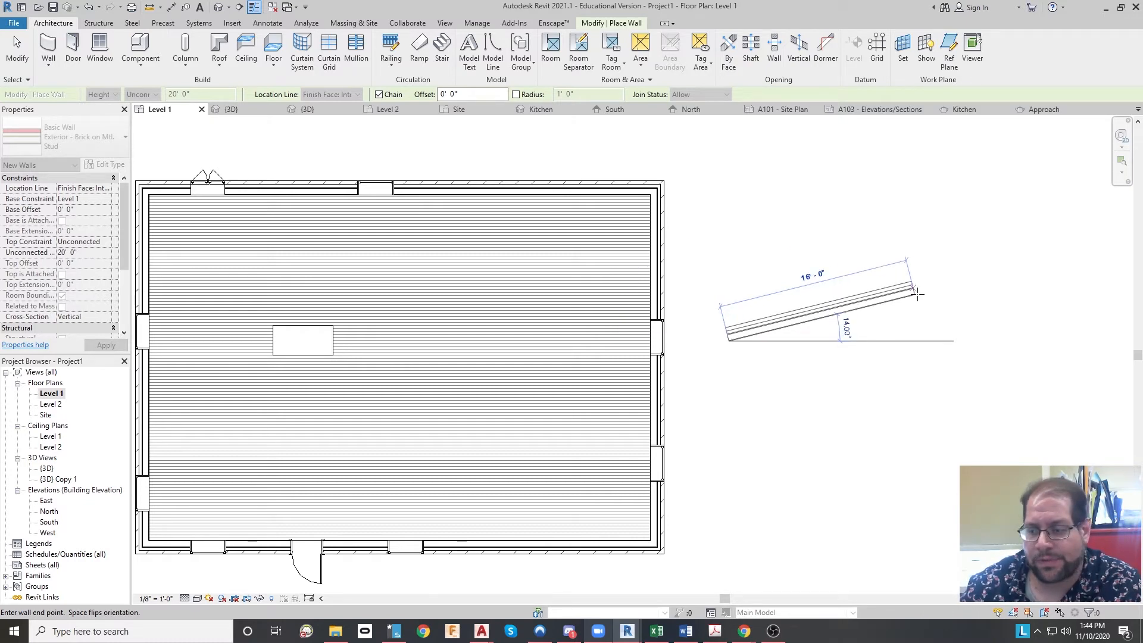
{"action": "key", "text": "Escape"}
{"action": "key", "text": "Escape"}
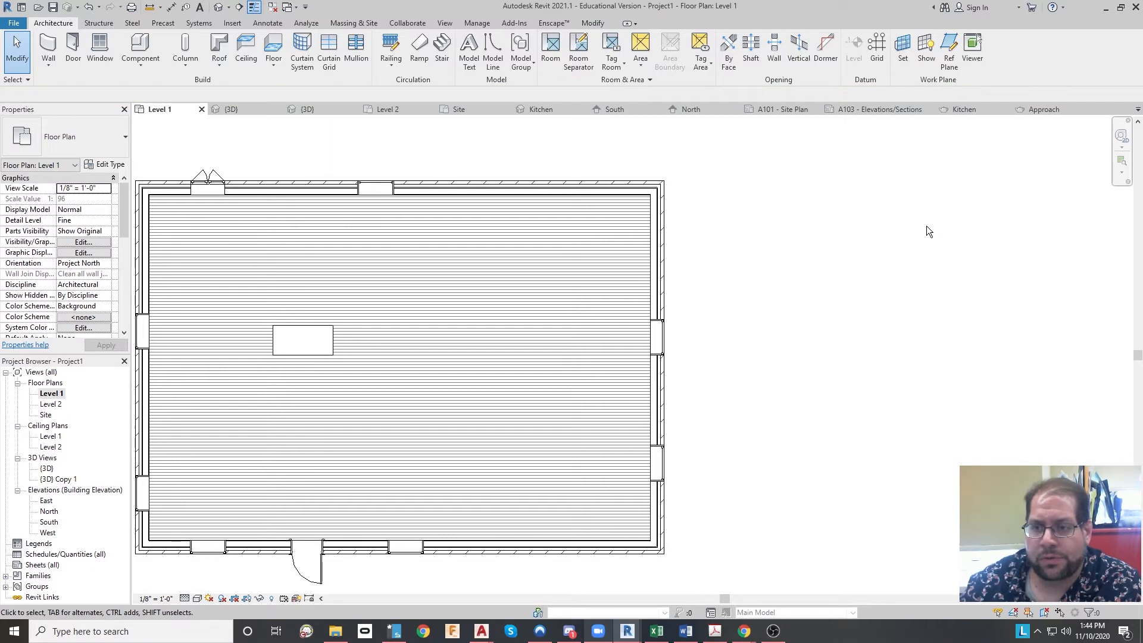
Look over the 2D navigation wheel and the zoom options, including Zoom in Region, in the Level 1 plan
{"action": "scroll", "coordinate": [926, 226], "scroll_direction": "down", "scroll_amount": 1}
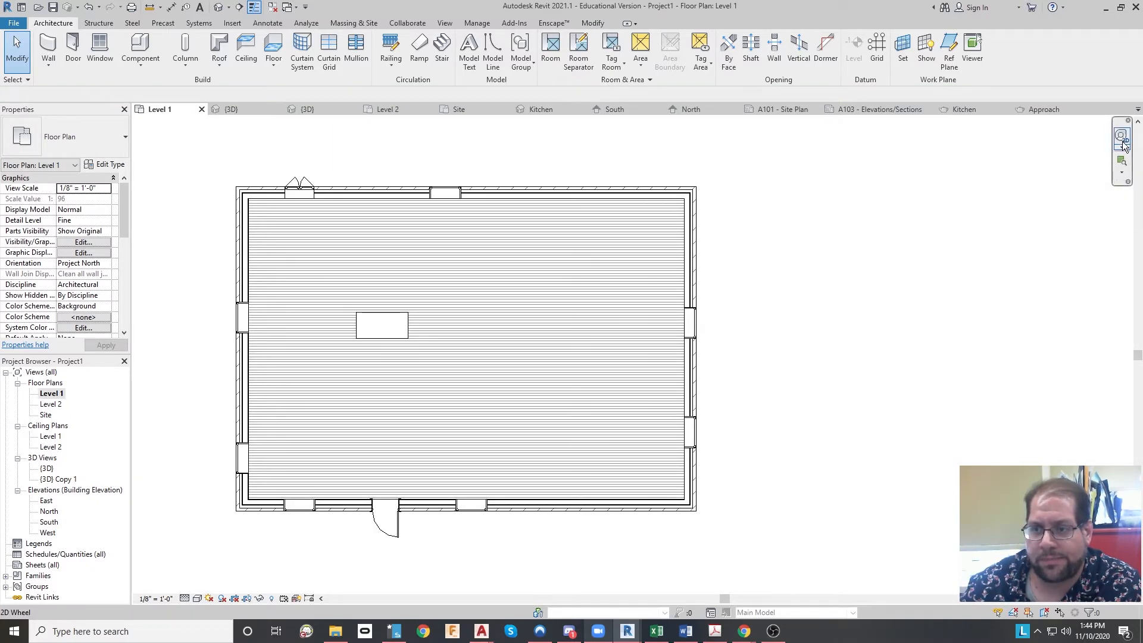
{"action": "left_click", "coordinate": [1122, 144]}
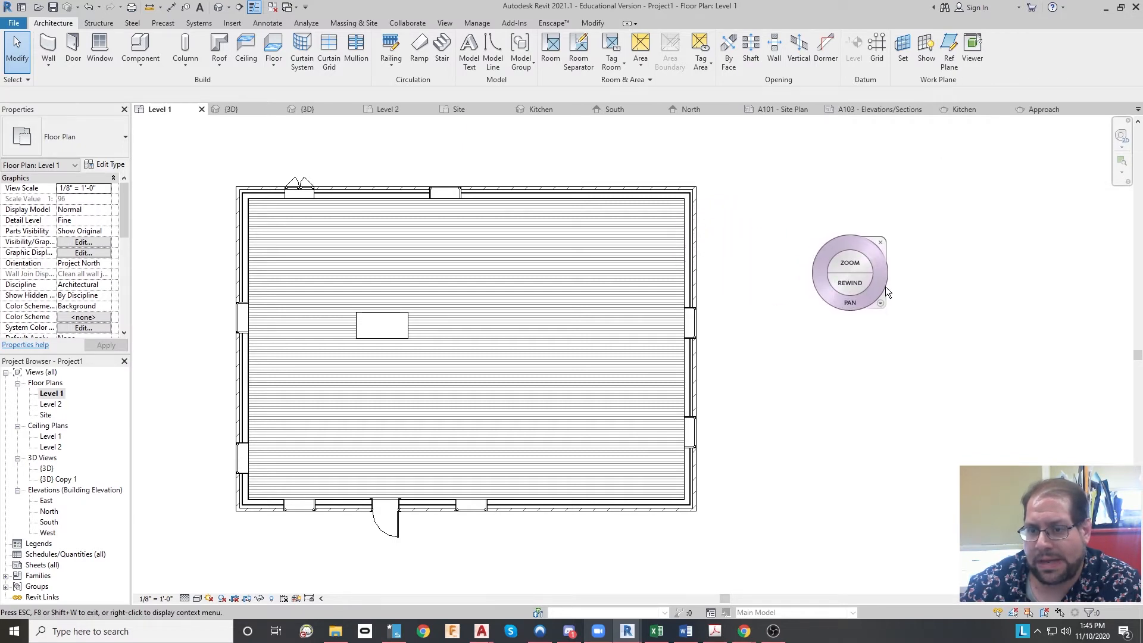
{"action": "key", "text": "Escape"}
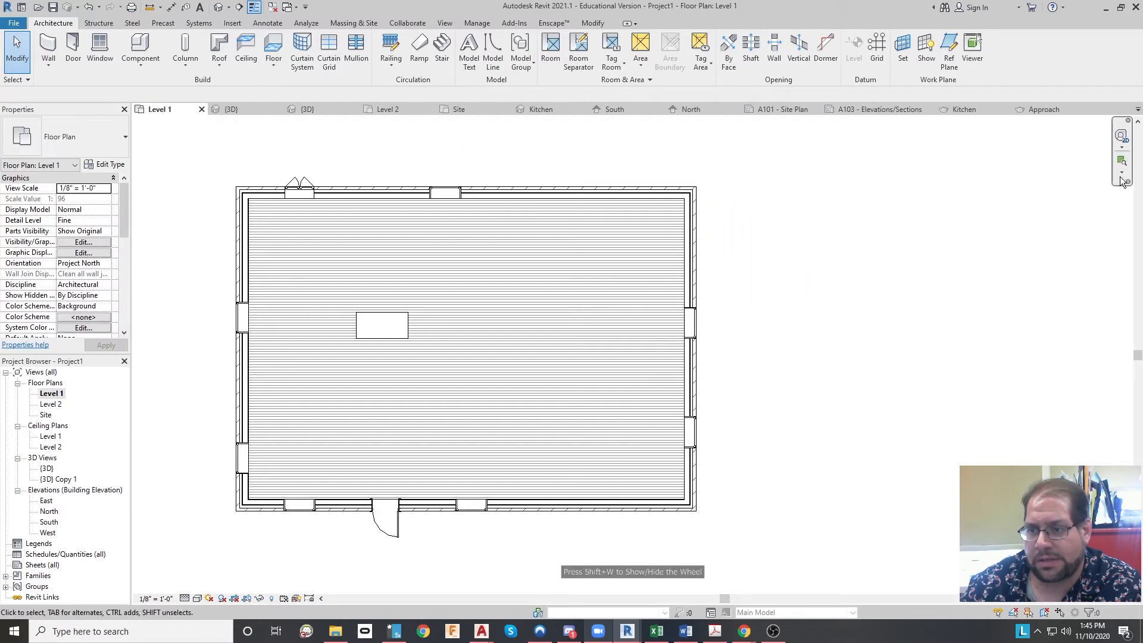
{"action": "left_click", "coordinate": [1121, 173]}
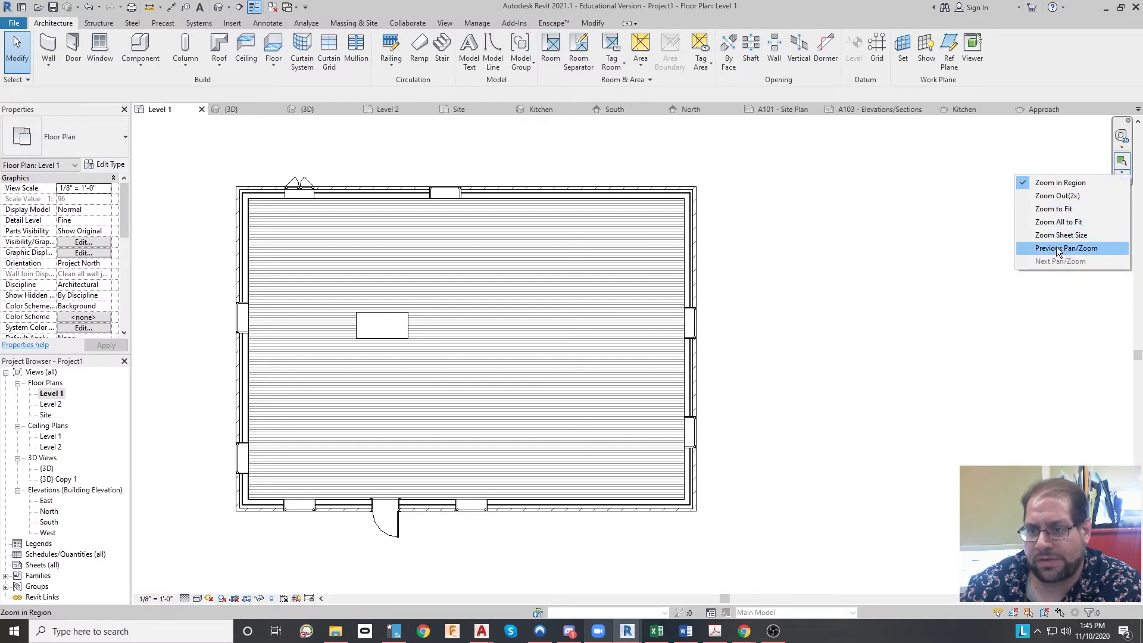
{"action": "left_click", "coordinate": [1086, 184]}
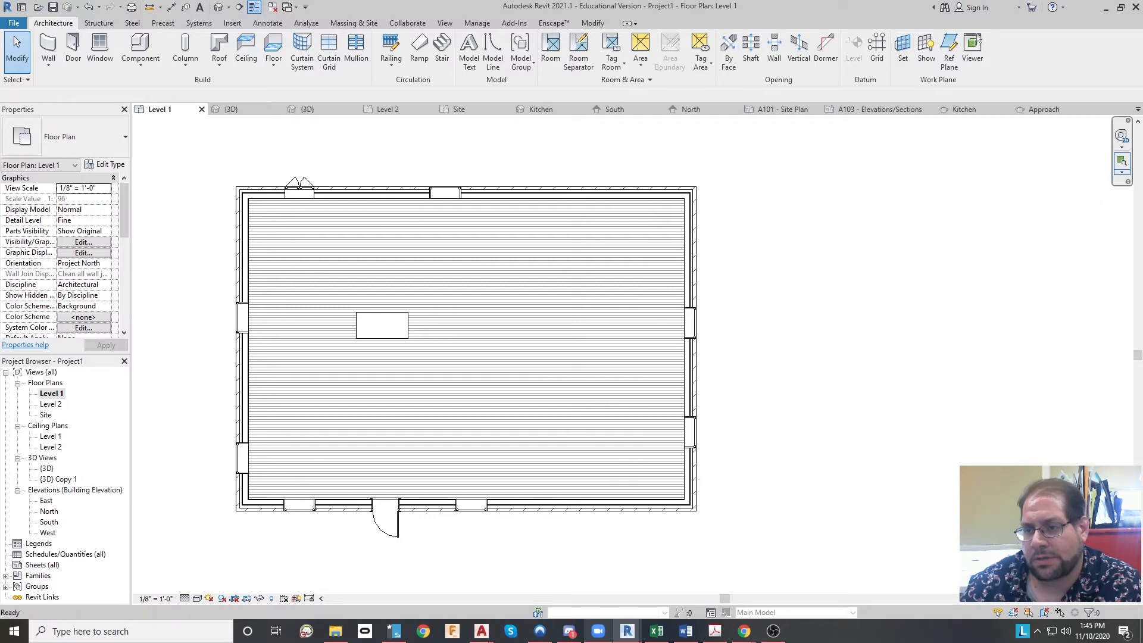
Examine the house in the {3D} view from several ViewCube directions, including Top, and return to the Home view
{"action": "double_click", "coordinate": [47, 468]}
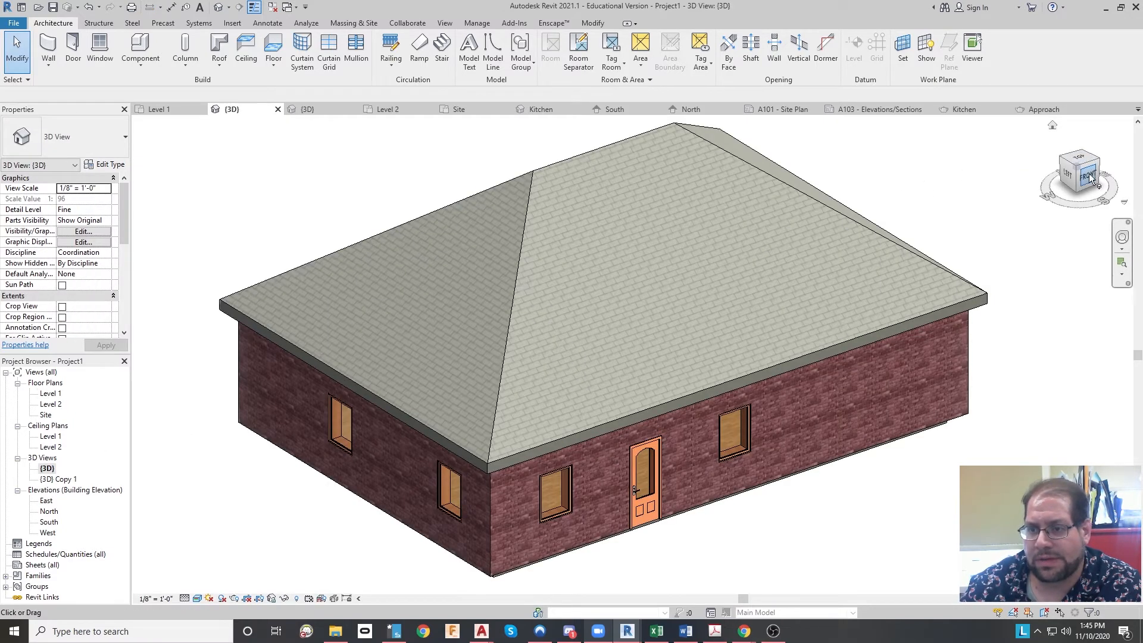
{"action": "middle_click_drag", "start_coordinate": [1074, 180], "coordinate": [987, 222]}
{"action": "mouse_move", "coordinate": [1087, 176]}
{"action": "left_mouse_down"}
{"action": "mouse_move", "coordinate": [1052, 179]}
{"action": "mouse_move", "coordinate": [1046, 168]}
{"action": "mouse_move", "coordinate": [1121, 168]}
{"action": "mouse_move", "coordinate": [164, 164]}
{"action": "mouse_move", "coordinate": [139, 183]}
{"action": "left_mouse_up"}
{"action": "left_click", "coordinate": [1052, 201]}
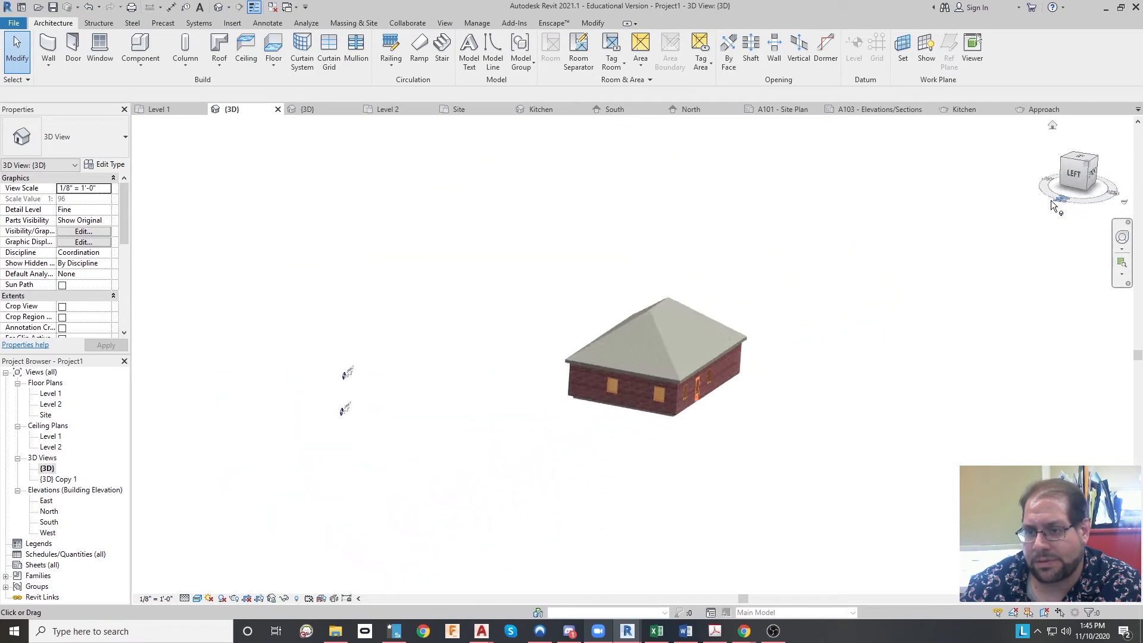
{"action": "left_click", "coordinate": [1079, 159]}
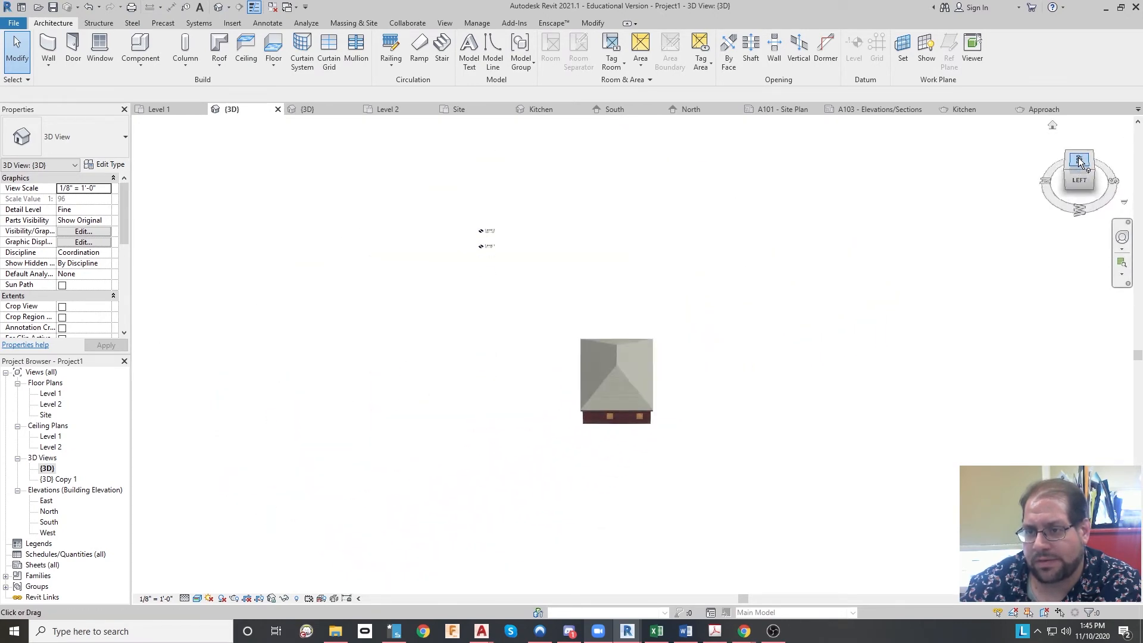
{"action": "left_click", "coordinate": [1124, 138]}
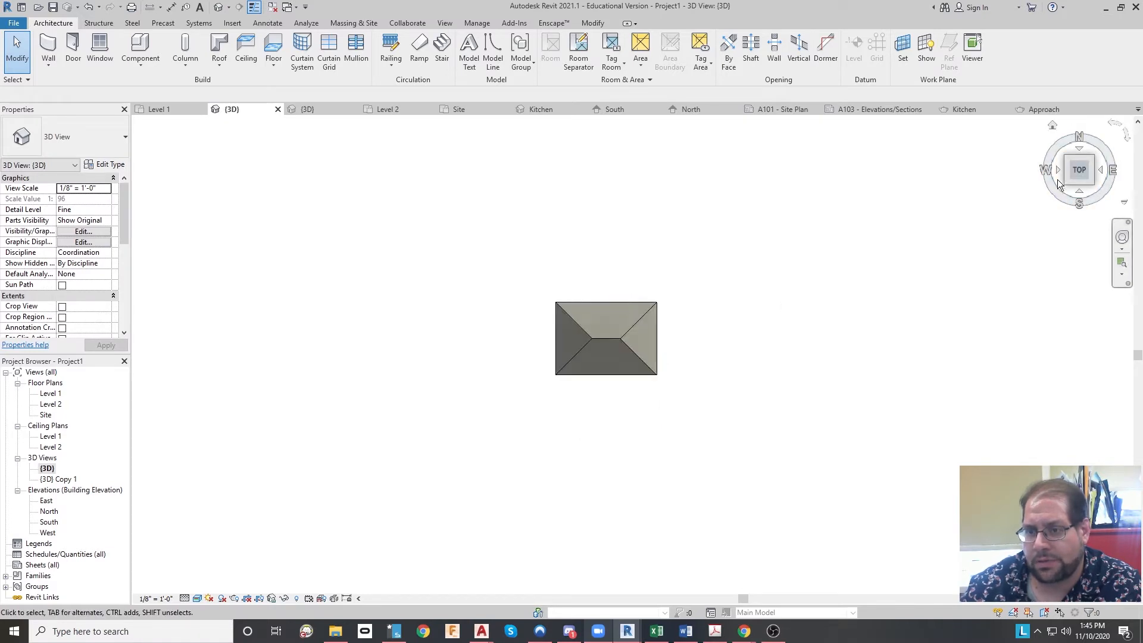
{"action": "left_click_drag", "start_coordinate": [1069, 183], "coordinate": [1071, 174]}
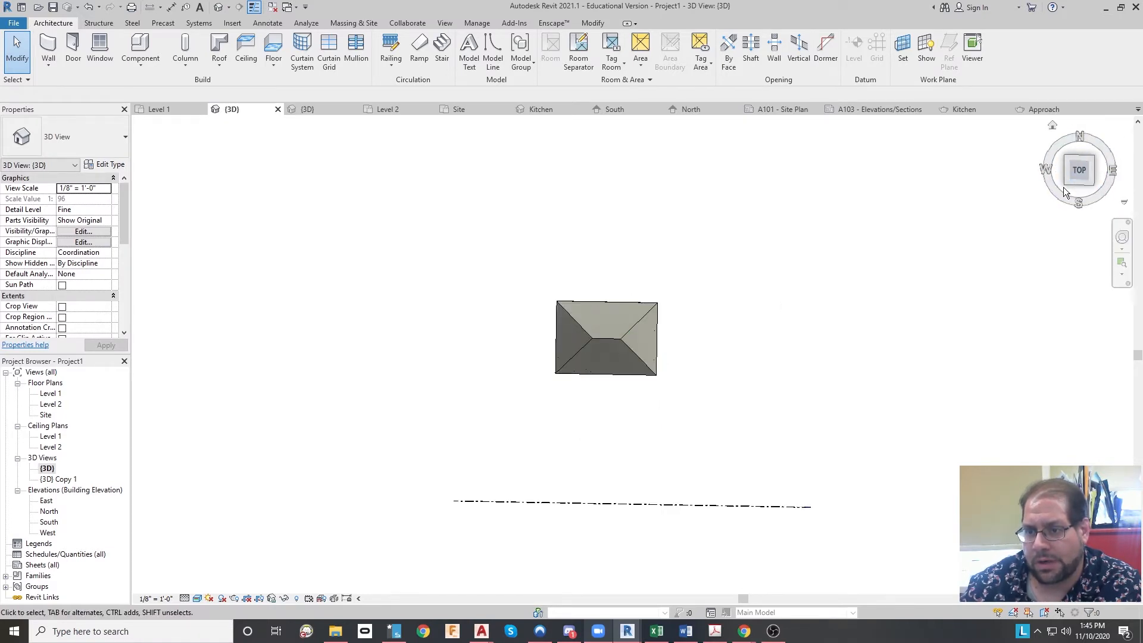
{"action": "left_click", "coordinate": [1052, 125]}
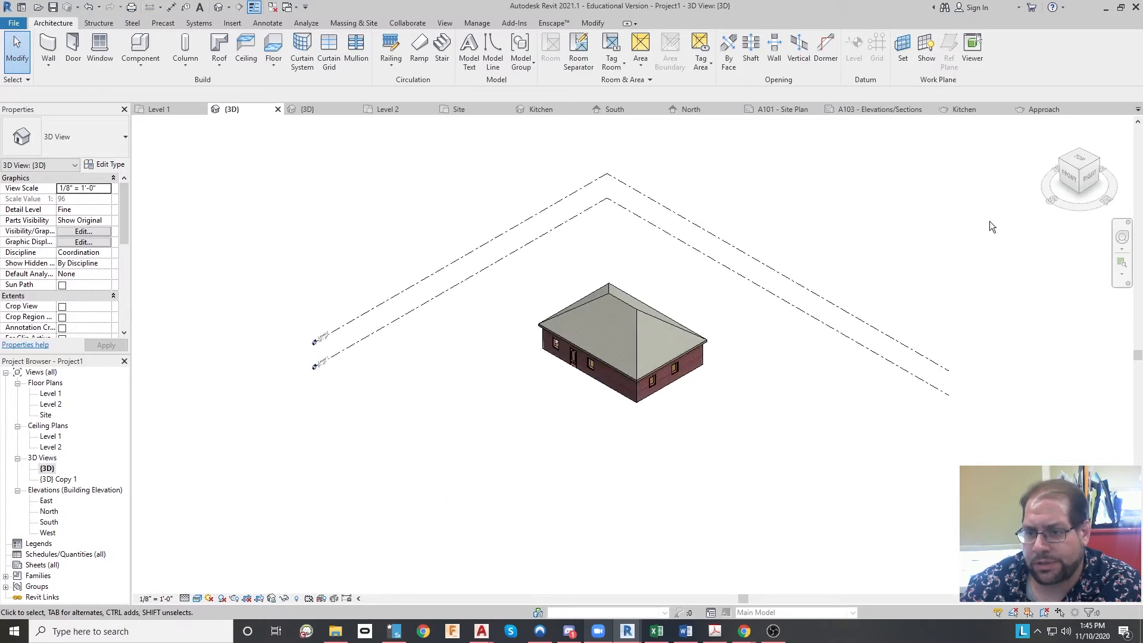
{"action": "scroll", "coordinate": [1025, 216], "scroll_direction": "up", "scroll_amount": 1}
Try the full navigation wheel's view controls around the house in the {3D} view and close the wheel
{"action": "left_click", "coordinate": [1122, 237]}
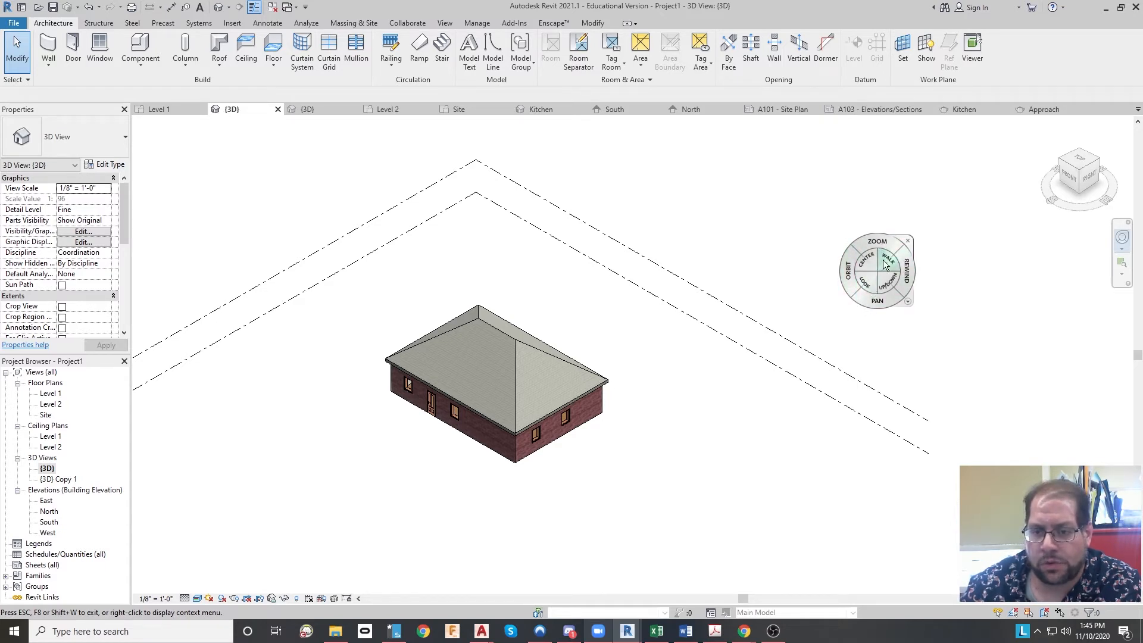
{"action": "mouse_move", "coordinate": [887, 275]}
{"action": "left_mouse_down"}
{"action": "mouse_move", "coordinate": [885, 390]}
{"action": "mouse_move", "coordinate": [885, 297]}
{"action": "left_mouse_up"}
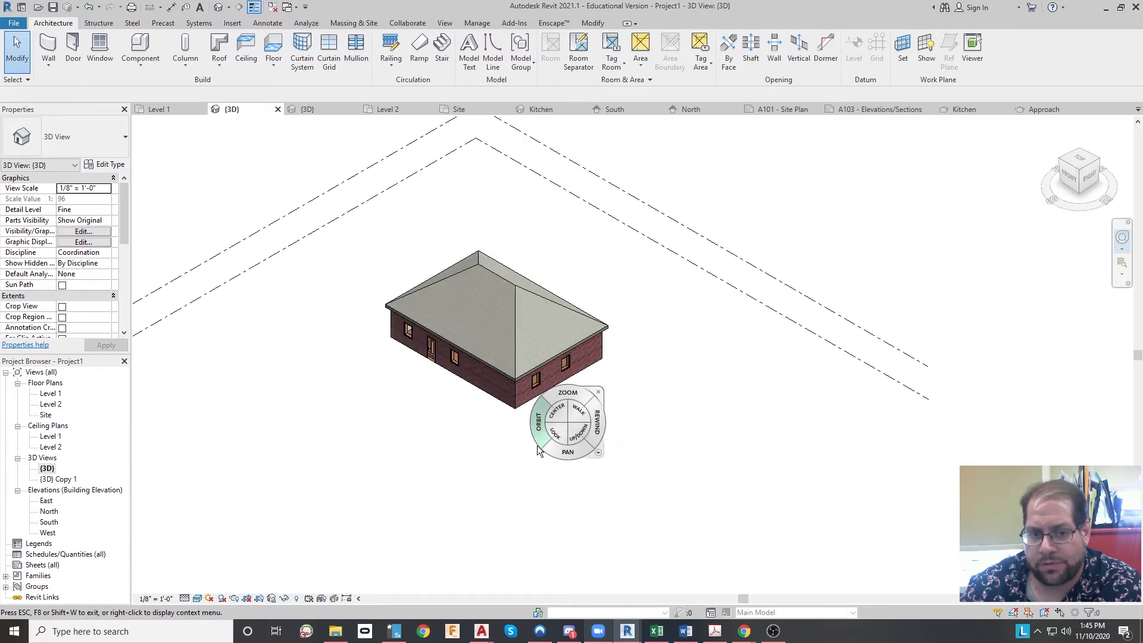
{"action": "left_click_drag", "start_coordinate": [653, 421], "coordinate": [601, 419]}
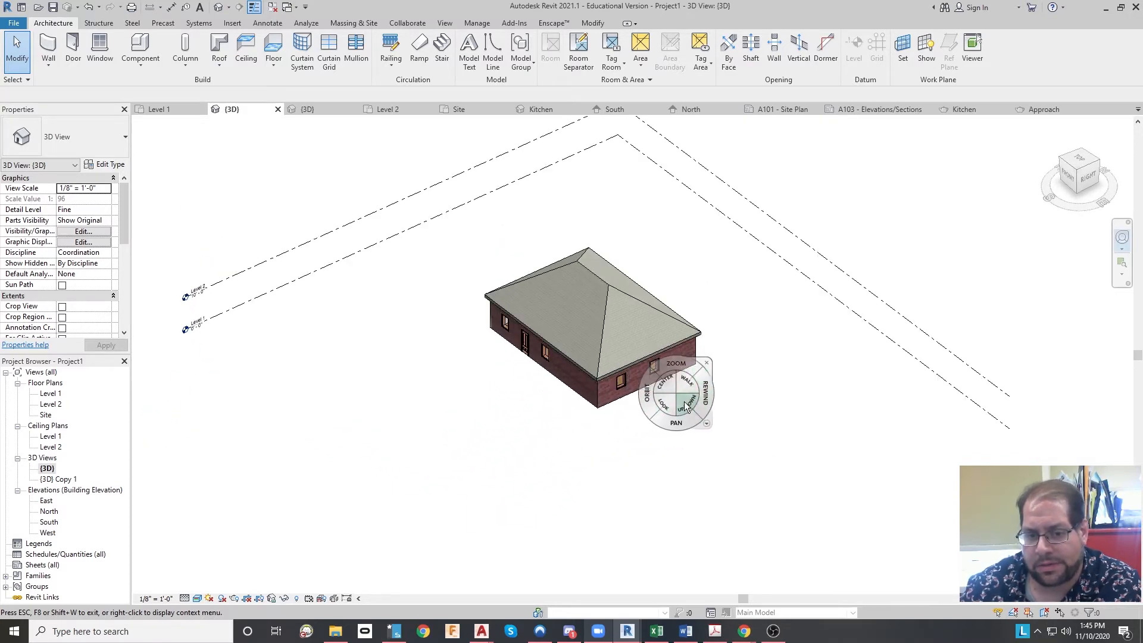
{"action": "left_click", "coordinate": [1050, 171]}
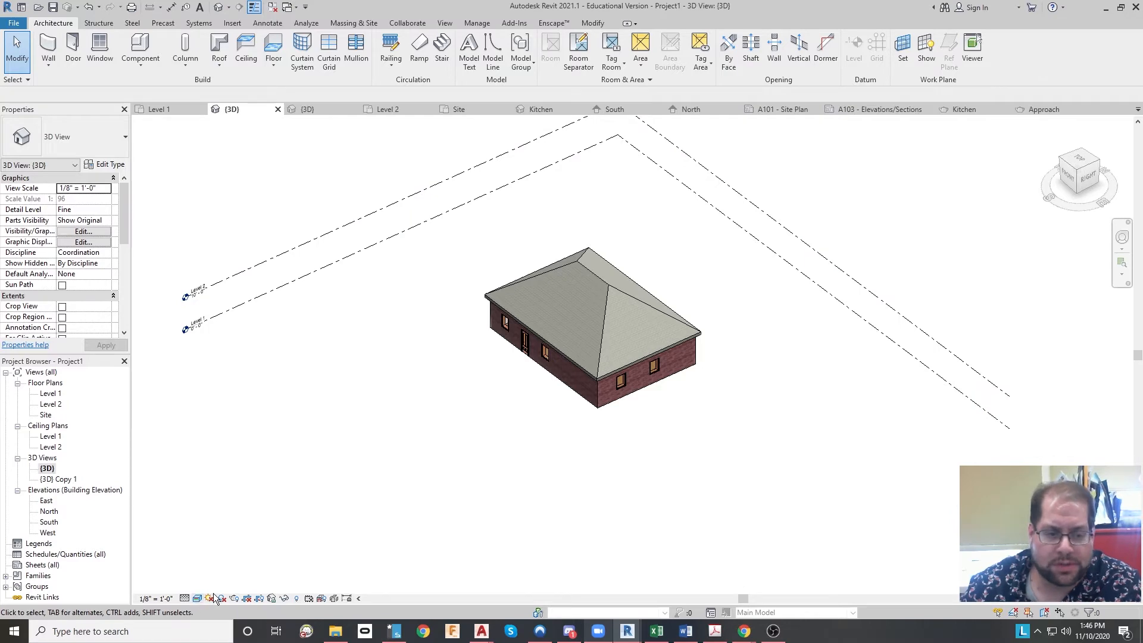
Look over the Detail Level options and set the {3D} view's visual style to Hidden Line
{"action": "scroll", "coordinate": [268, 565], "scroll_direction": "up", "scroll_amount": 2}
{"action": "scroll", "coordinate": [816, 227], "scroll_direction": "up", "scroll_amount": 5}
{"action": "middle_click_drag", "start_coordinate": [779, 240], "coordinate": [609, 405]}
{"action": "scroll", "coordinate": [616, 383], "scroll_direction": "down", "scroll_amount": 1}
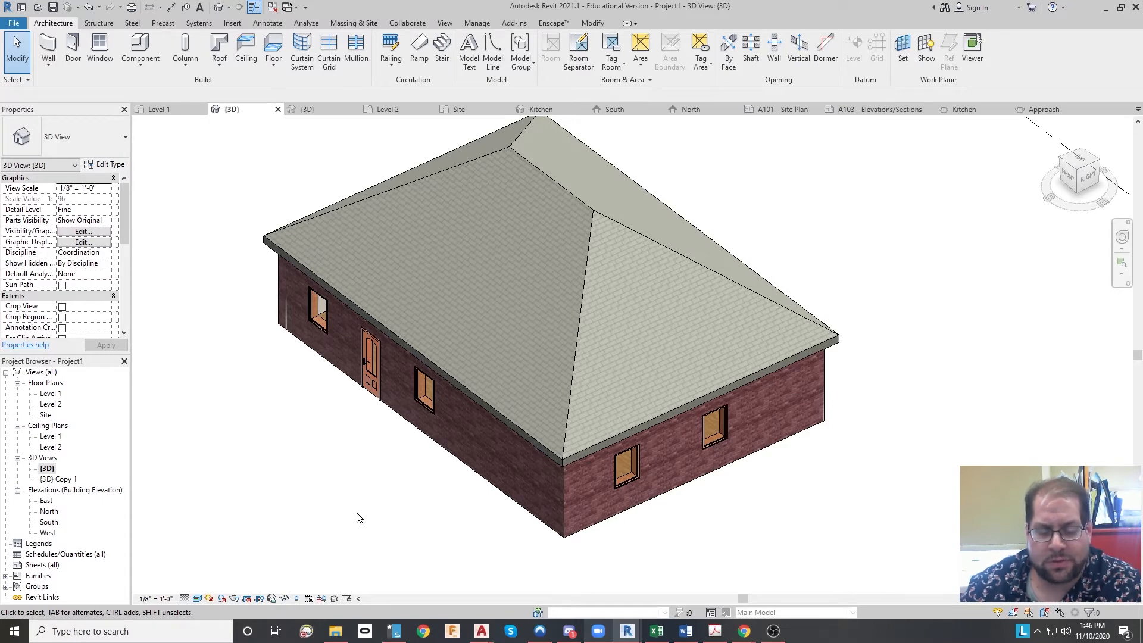
{"action": "left_click", "coordinate": [187, 601]}
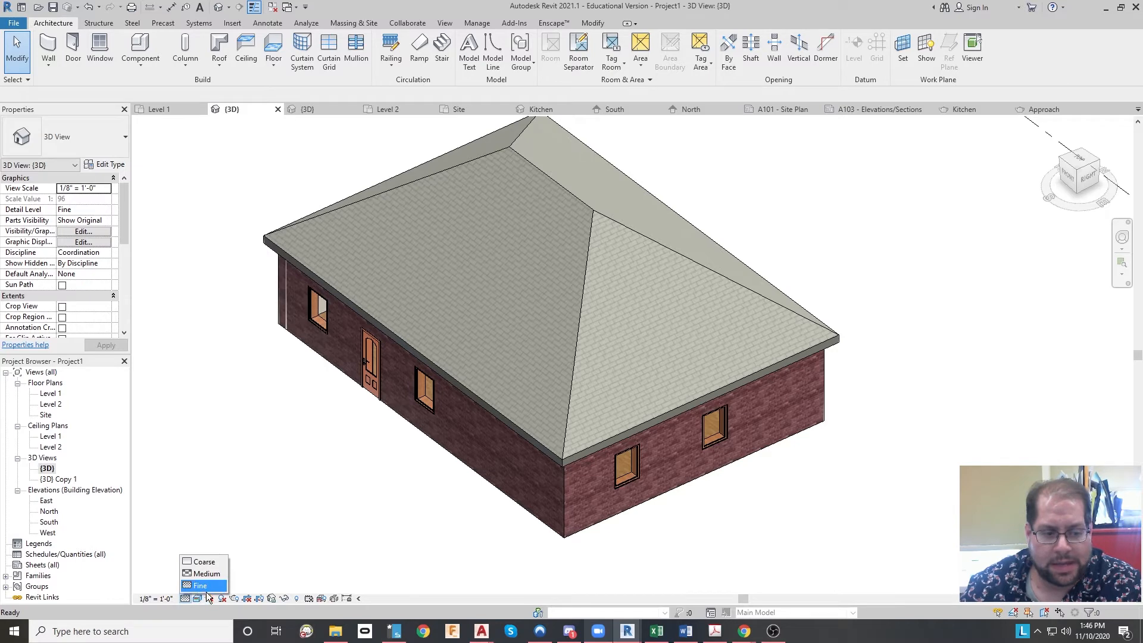
{"action": "left_click", "coordinate": [197, 598]}
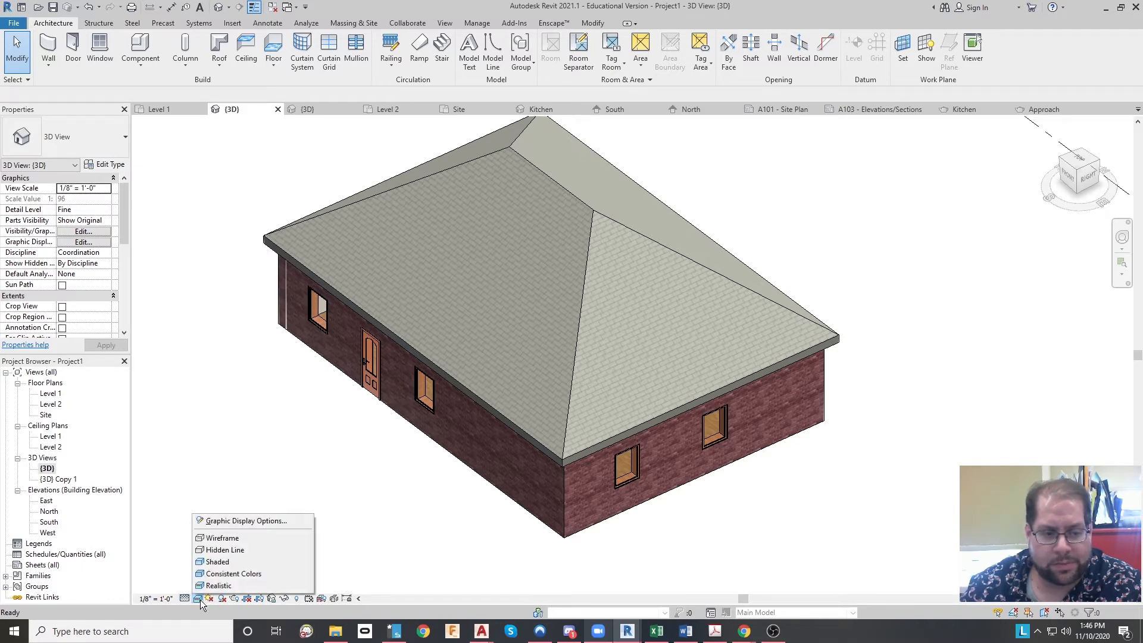
{"action": "left_click", "coordinate": [213, 553]}
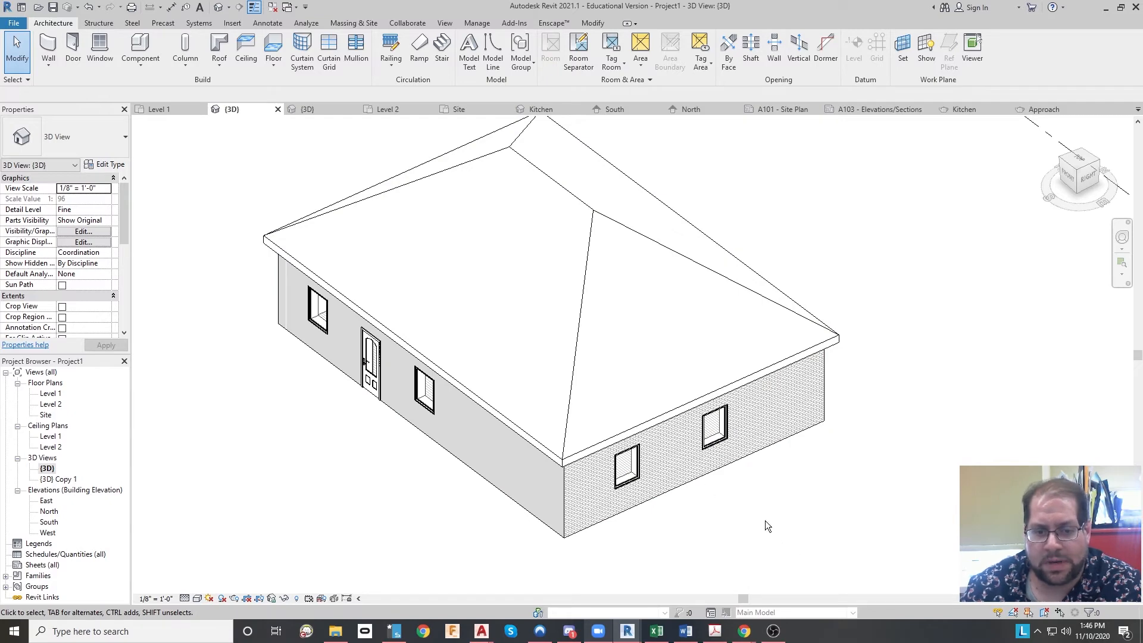
Set the {3D} view's detail level to Medium while looking closely at the front door
{"action": "scroll", "coordinate": [338, 356], "scroll_direction": "up", "scroll_amount": 5}
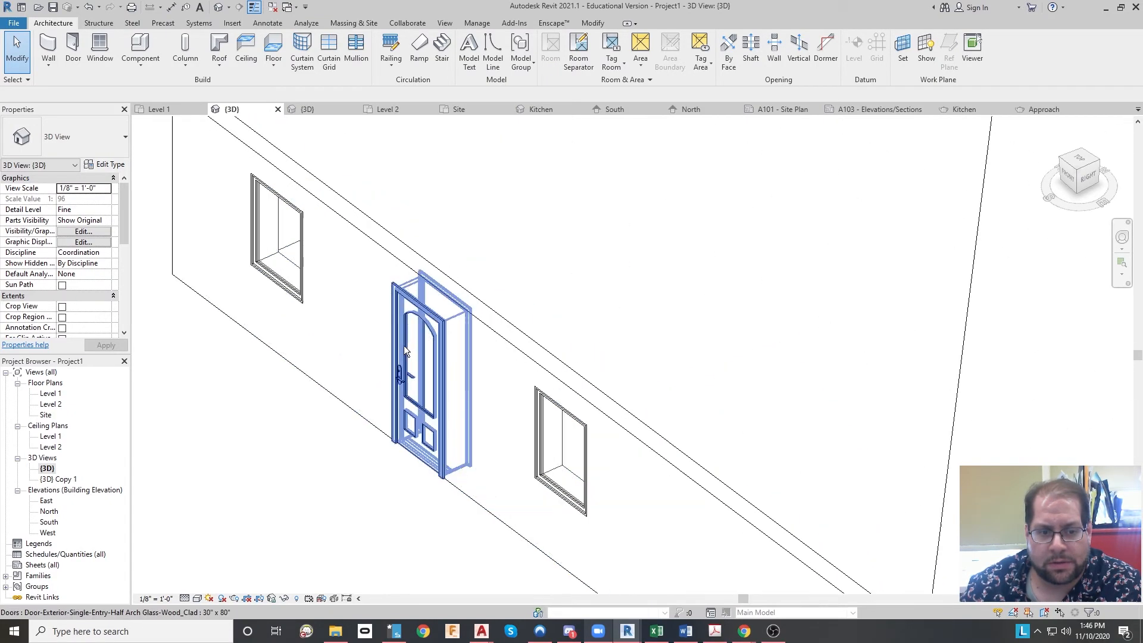
{"action": "scroll", "coordinate": [403, 346], "scroll_direction": "up", "scroll_amount": 1}
{"action": "scroll", "coordinate": [381, 393], "scroll_direction": "up", "scroll_amount": 2}
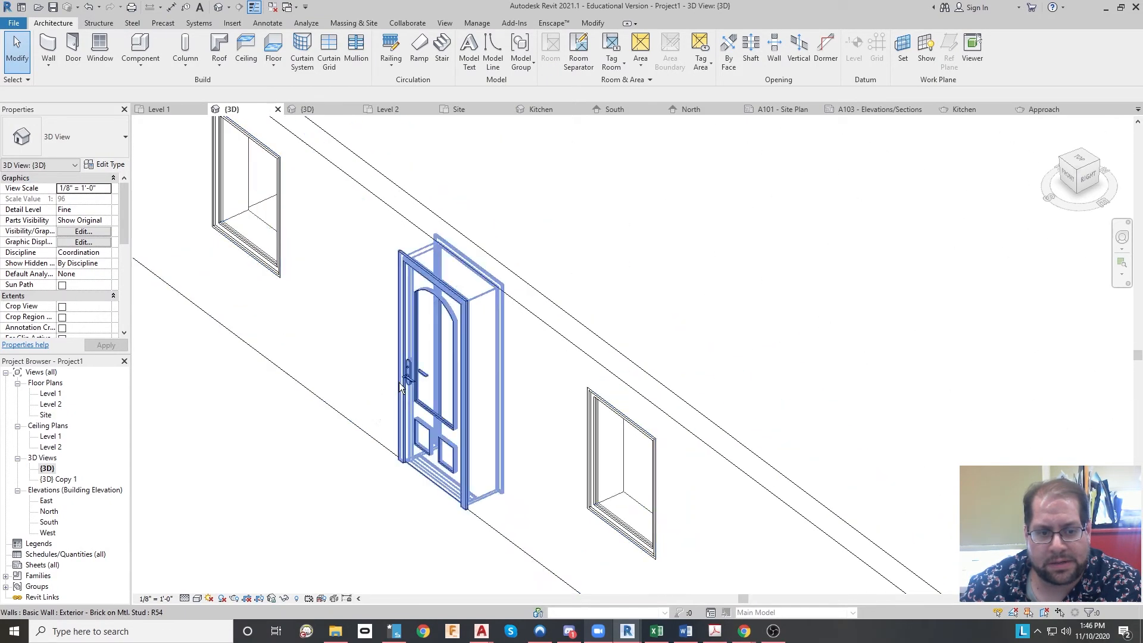
{"action": "left_click", "coordinate": [185, 598]}
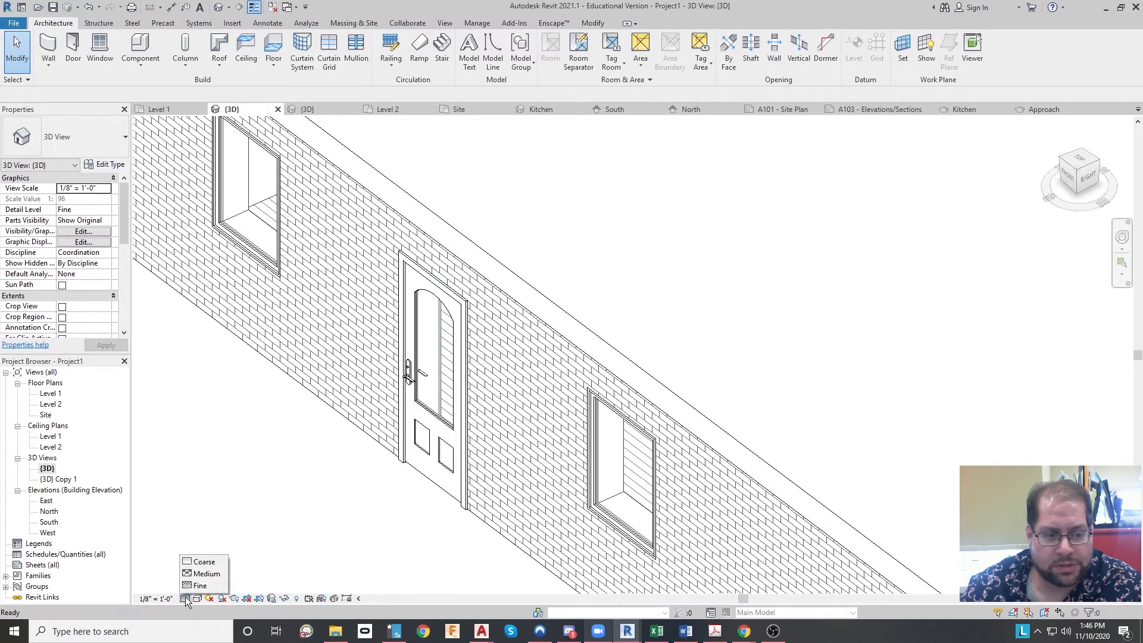
{"action": "left_click", "coordinate": [205, 575]}
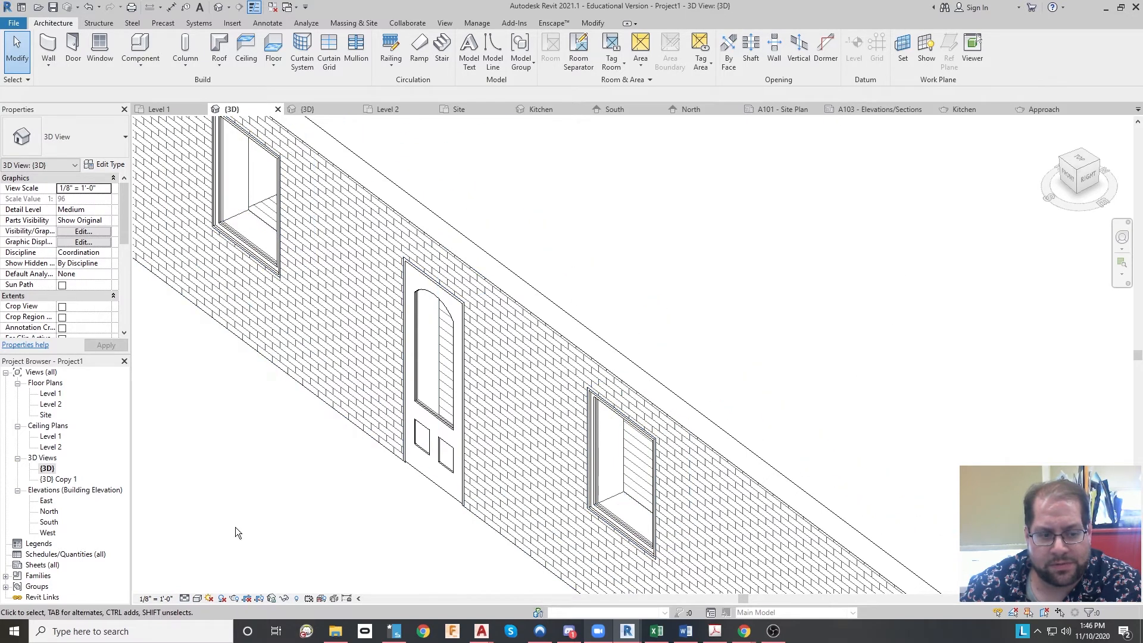
Set the detail level of the {3D} view to Coarse and examine the door, windows and brick walls
{"action": "left_click", "coordinate": [198, 598]}
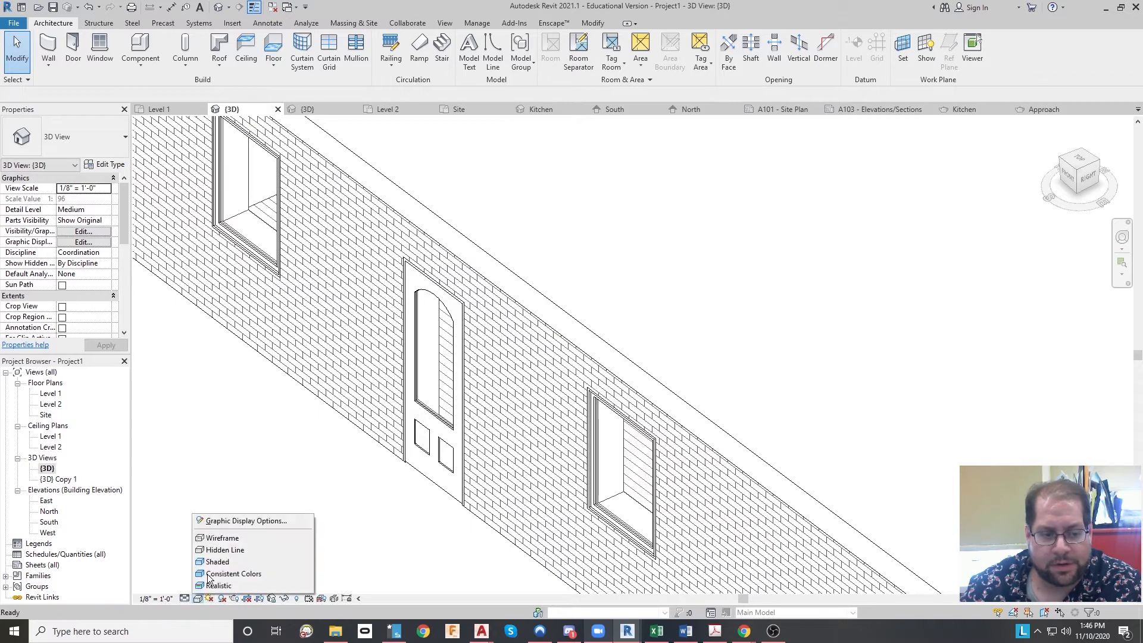
{"action": "left_click", "coordinate": [184, 598]}
{"action": "left_click", "coordinate": [183, 598]}
{"action": "left_click", "coordinate": [205, 563]}
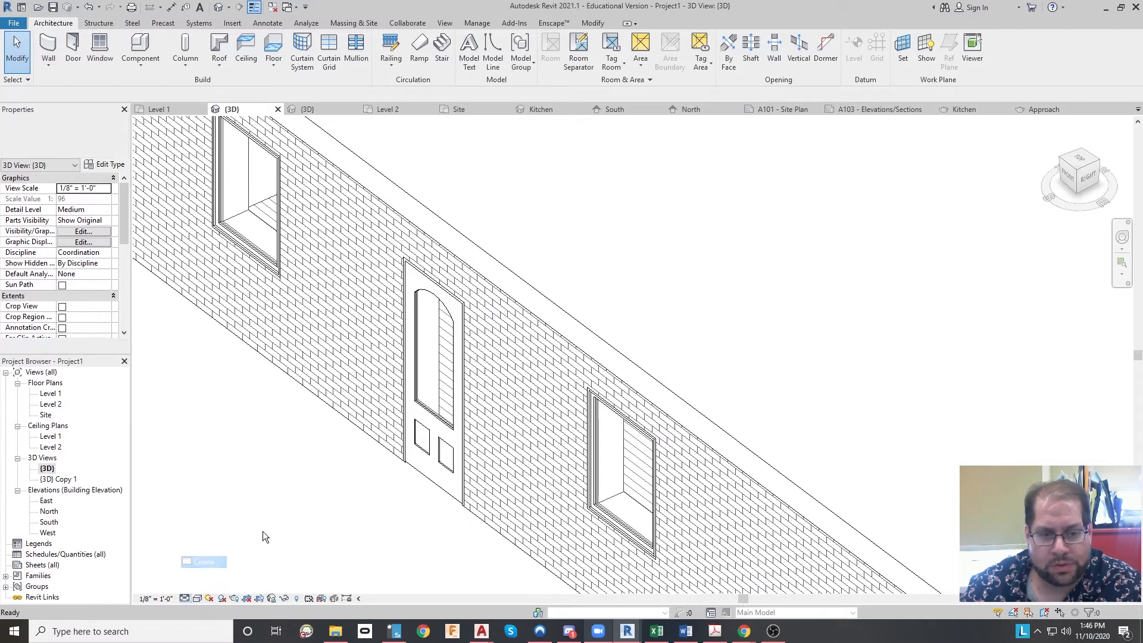
{"action": "scroll", "coordinate": [404, 440], "scroll_direction": "down", "scroll_amount": 5}
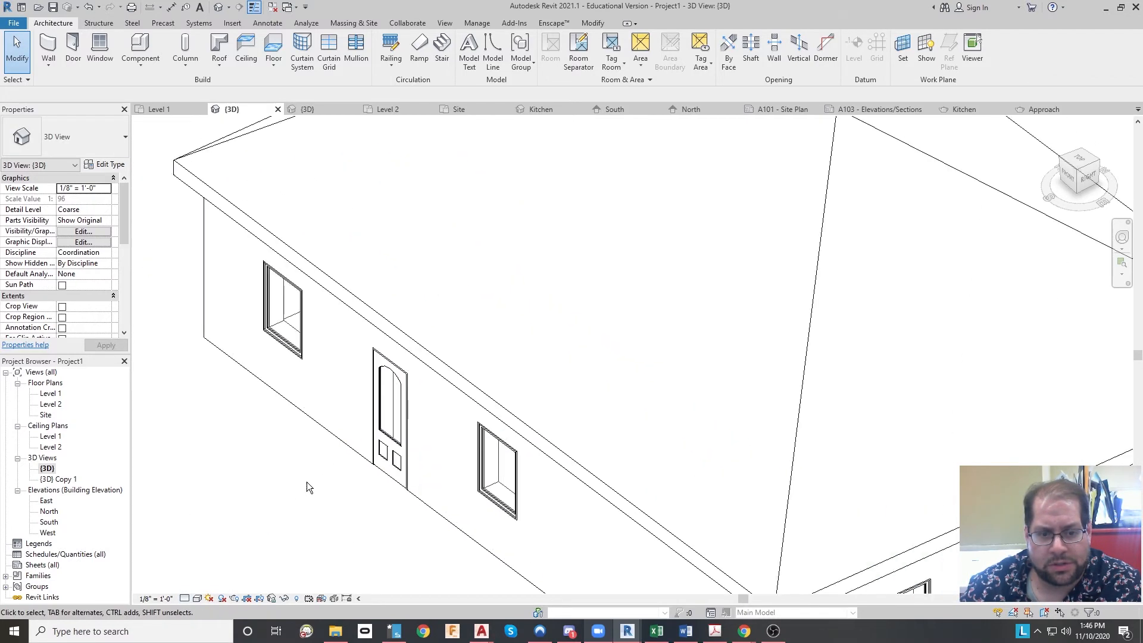
{"action": "scroll", "coordinate": [622, 456], "scroll_direction": "down", "scroll_amount": 3}
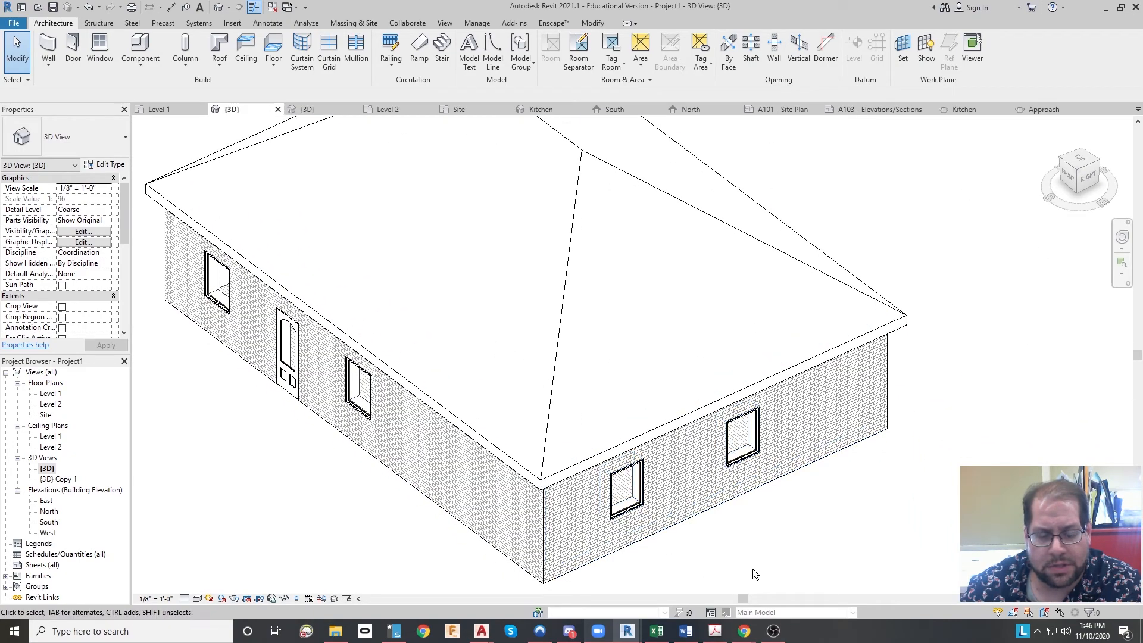
{"action": "scroll", "coordinate": [752, 569], "scroll_direction": "up", "scroll_amount": 4}
{"action": "scroll", "coordinate": [709, 505], "scroll_direction": "down", "scroll_amount": 3}
{"action": "scroll", "coordinate": [285, 516], "scroll_direction": "up", "scroll_amount": 4}
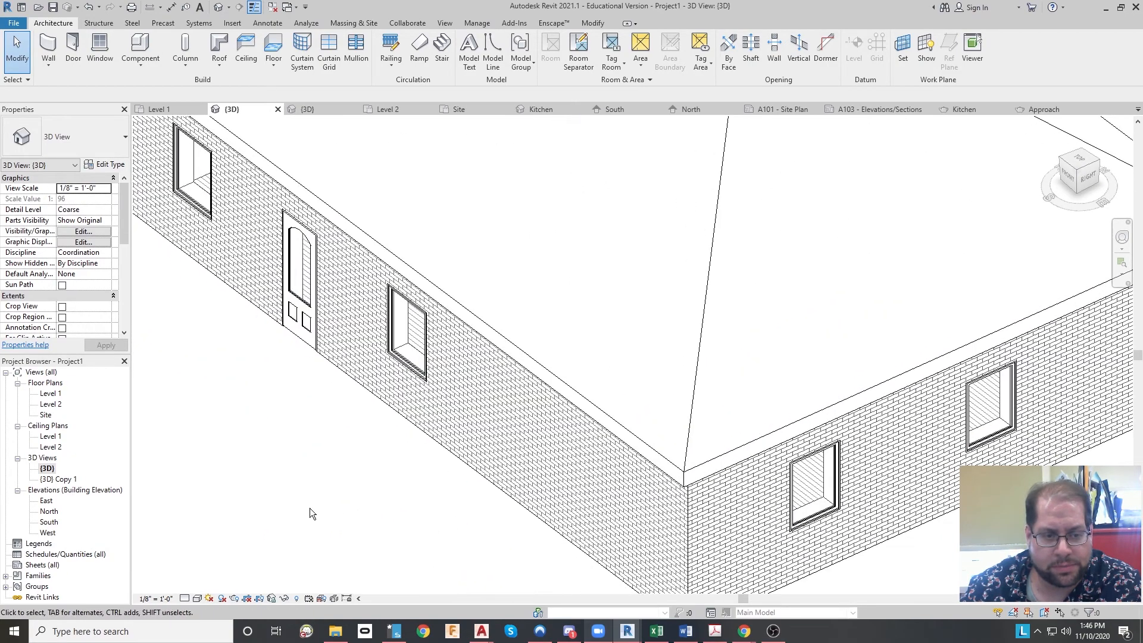
{"action": "scroll", "coordinate": [327, 374], "scroll_direction": "up", "scroll_amount": 1}
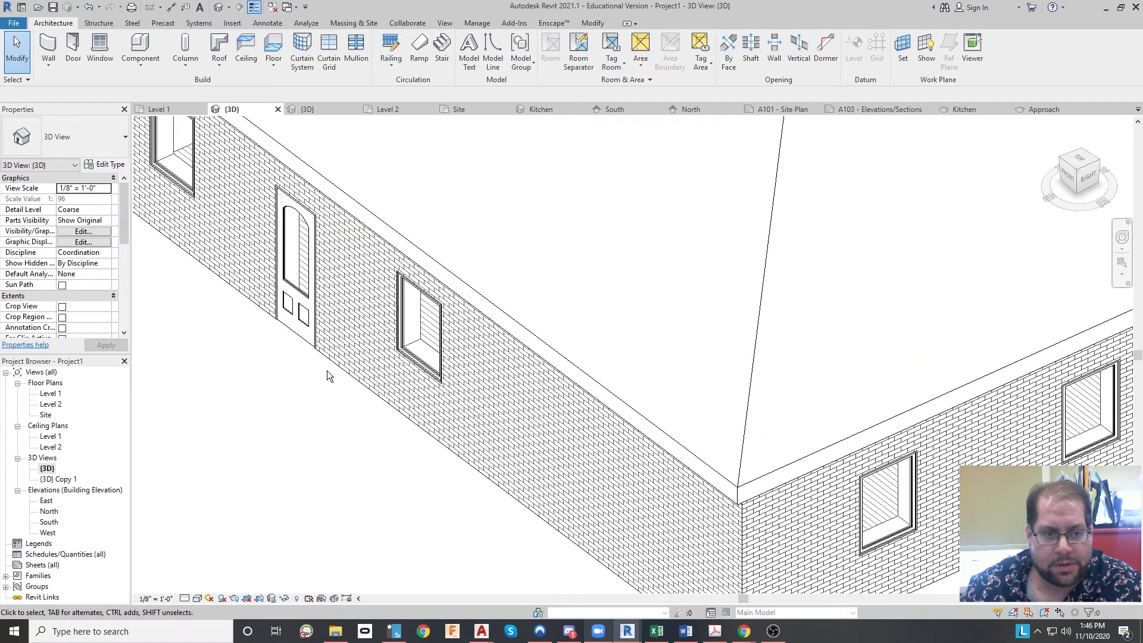
Set the detail level of the {3D} view back to Fine and look over the whole house
{"action": "left_click", "coordinate": [184, 598]}
{"action": "left_click", "coordinate": [198, 585]}
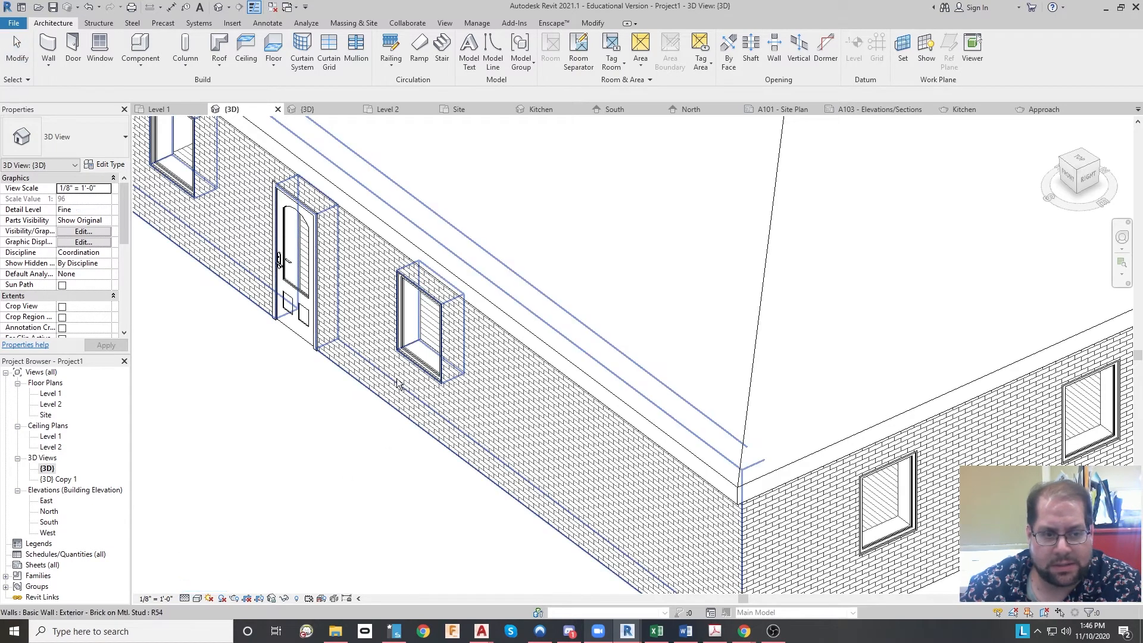
{"action": "scroll", "coordinate": [737, 358], "scroll_direction": "down", "scroll_amount": 4}
{"action": "scroll", "coordinate": [780, 313], "scroll_direction": "up", "scroll_amount": 2}
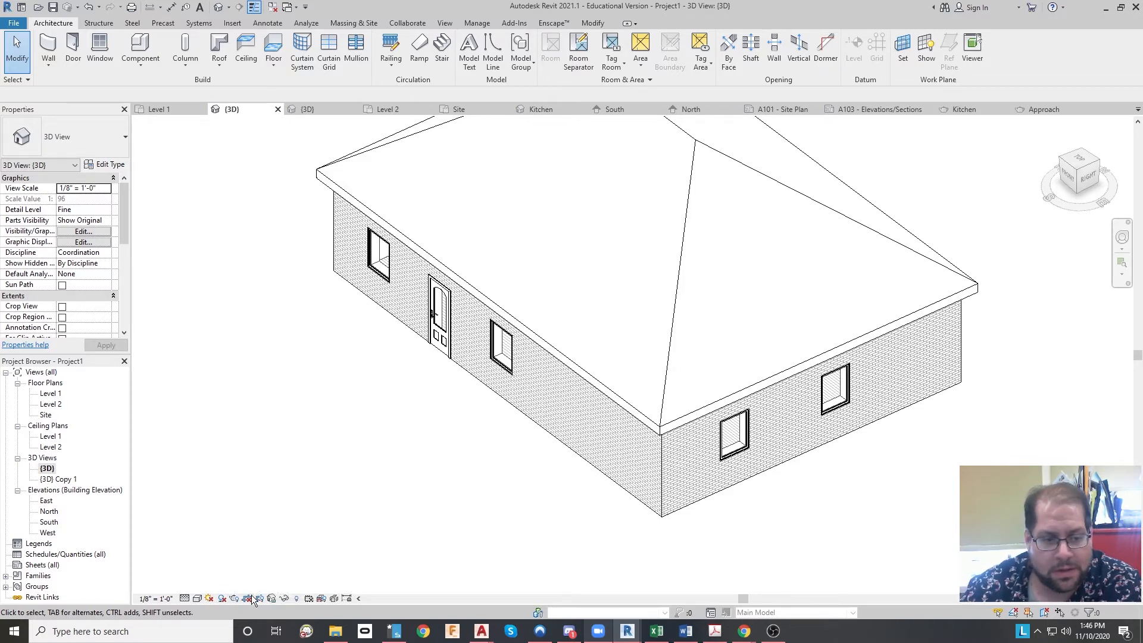
Hide the roof element in the {3D} view to expose the house interior
{"action": "scroll", "coordinate": [606, 328], "scroll_direction": "up", "scroll_amount": 2}
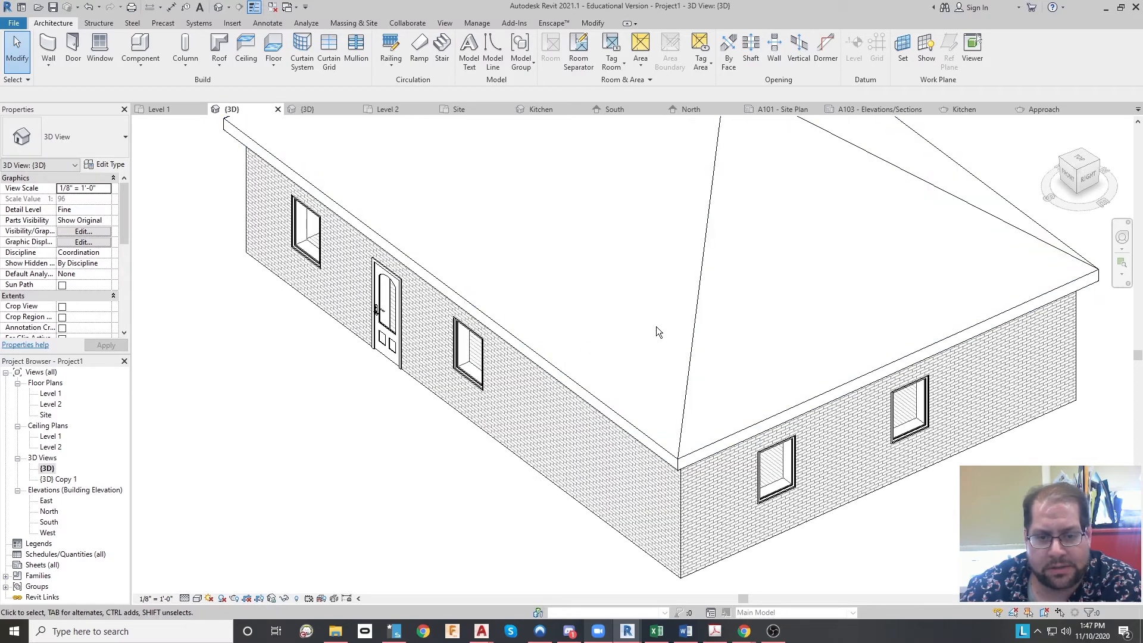
{"action": "middle_click_drag", "start_coordinate": [655, 326], "coordinate": [624, 427]}
{"action": "scroll", "coordinate": [627, 426], "scroll_direction": "down", "scroll_amount": 2}
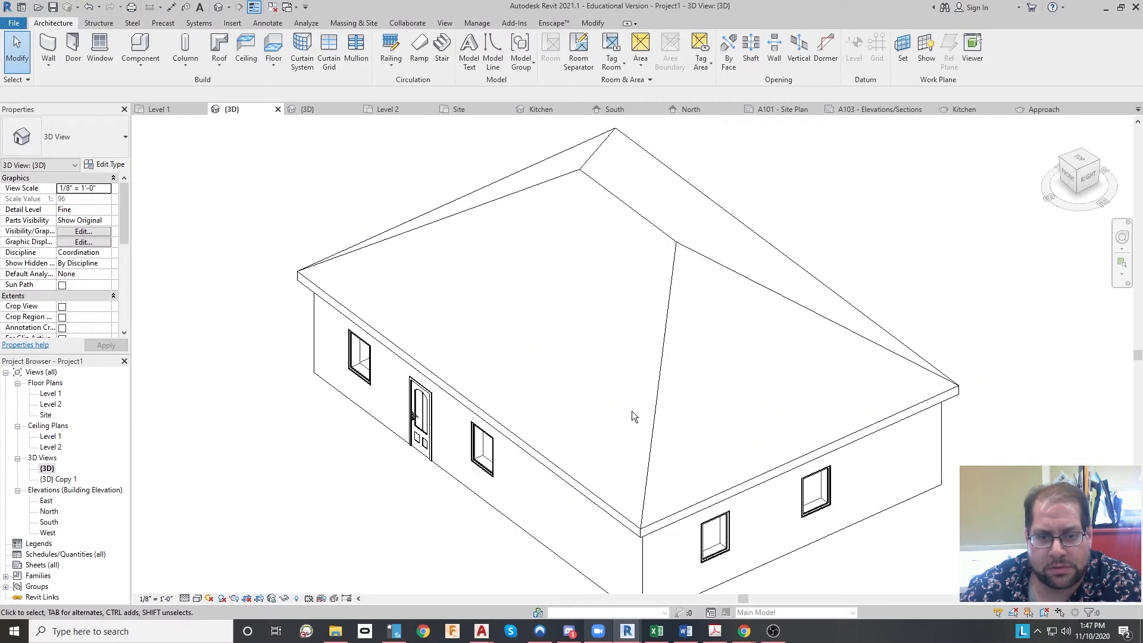
{"action": "left_click", "coordinate": [694, 255]}
{"action": "right_click", "coordinate": [694, 254]}
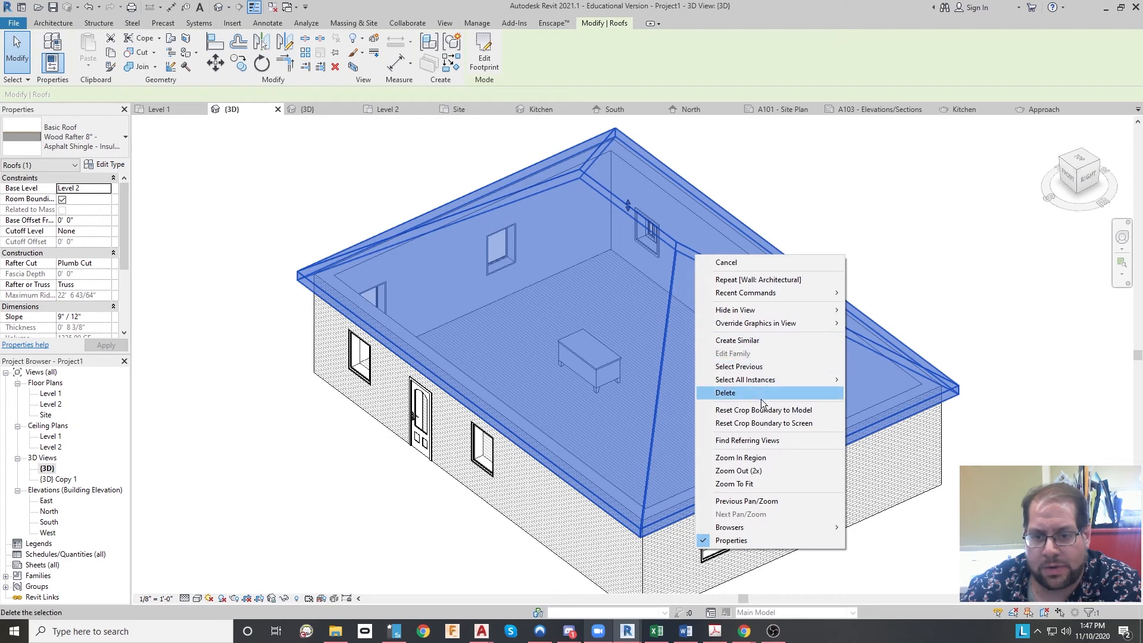
{"action": "mouse_move", "coordinate": [780, 310]}
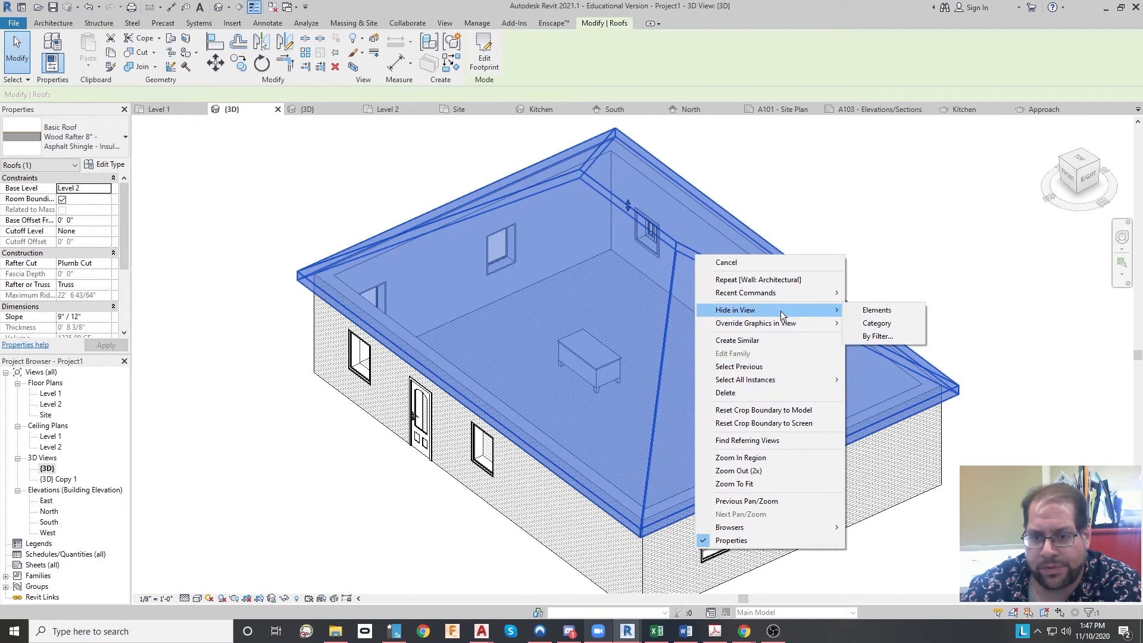
{"action": "left_click", "coordinate": [858, 311]}
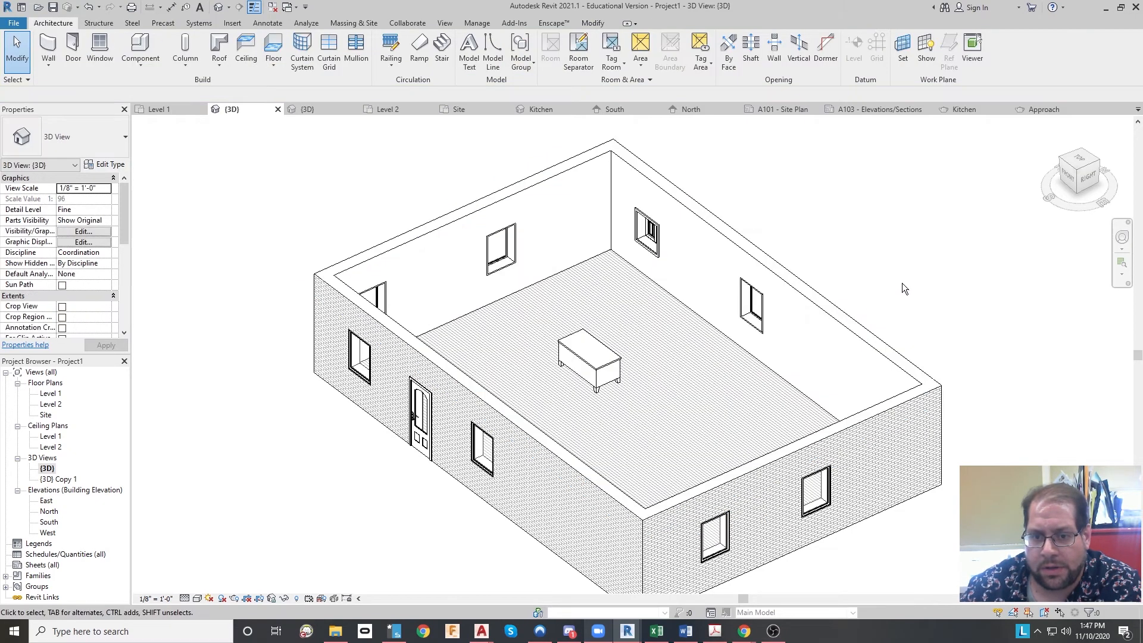
Reveal the hidden elements, unhide the roof element in the {3D} view and leave Reveal Hidden Elements mode
{"action": "left_click", "coordinate": [296, 598]}
{"action": "scroll", "coordinate": [720, 238], "scroll_direction": "up", "scroll_amount": 3}
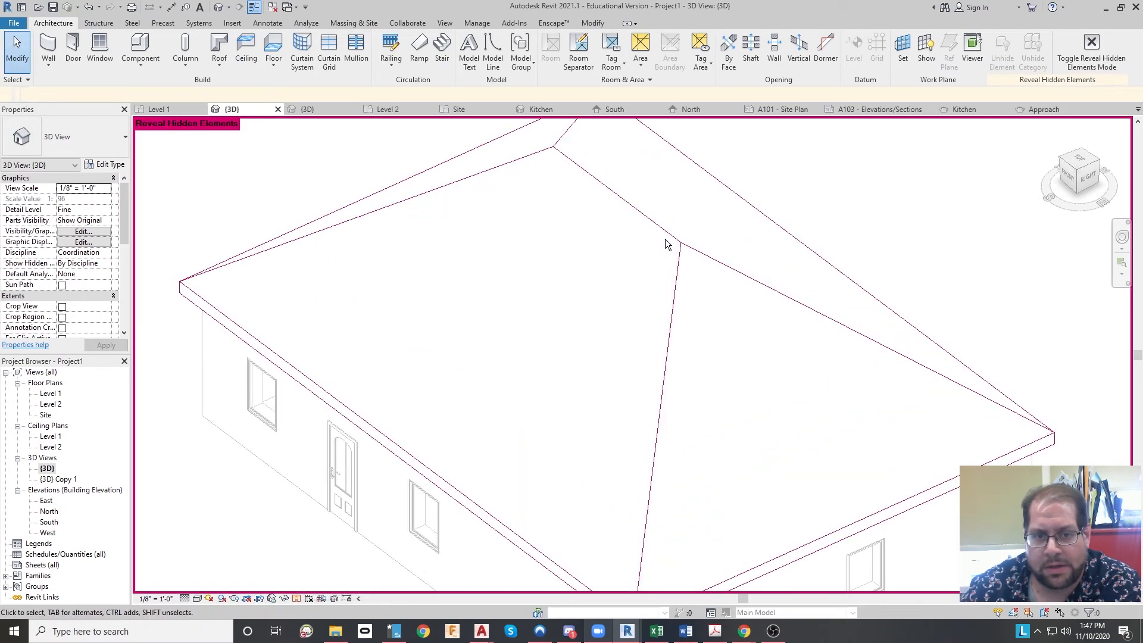
{"action": "left_click", "coordinate": [718, 260]}
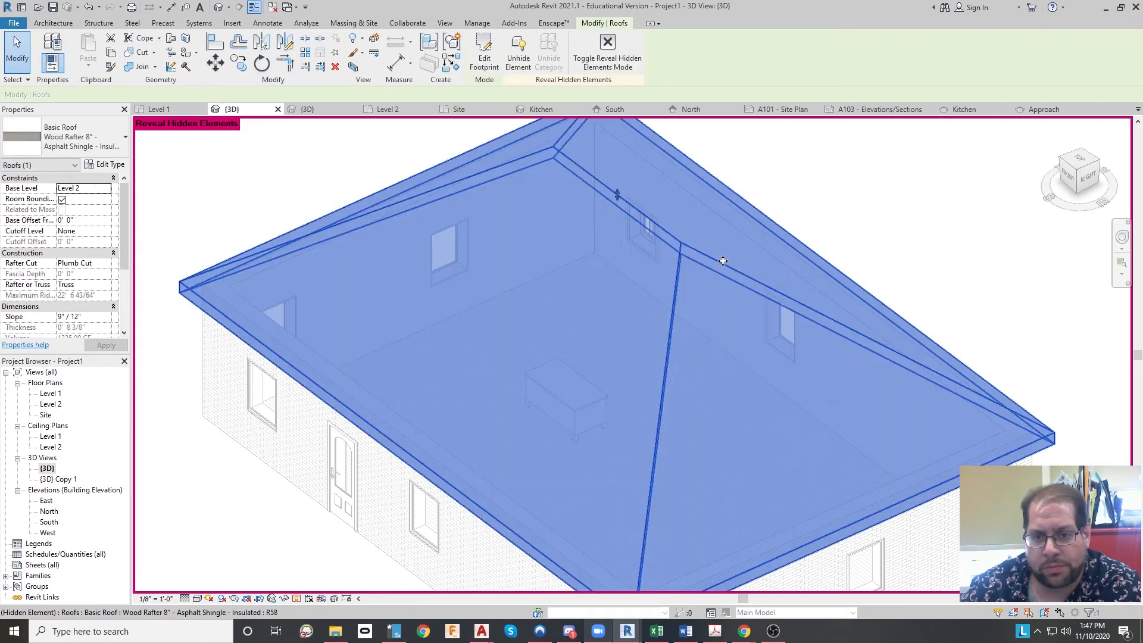
{"action": "right_click", "coordinate": [722, 260]}
{"action": "mouse_move", "coordinate": [816, 318]}
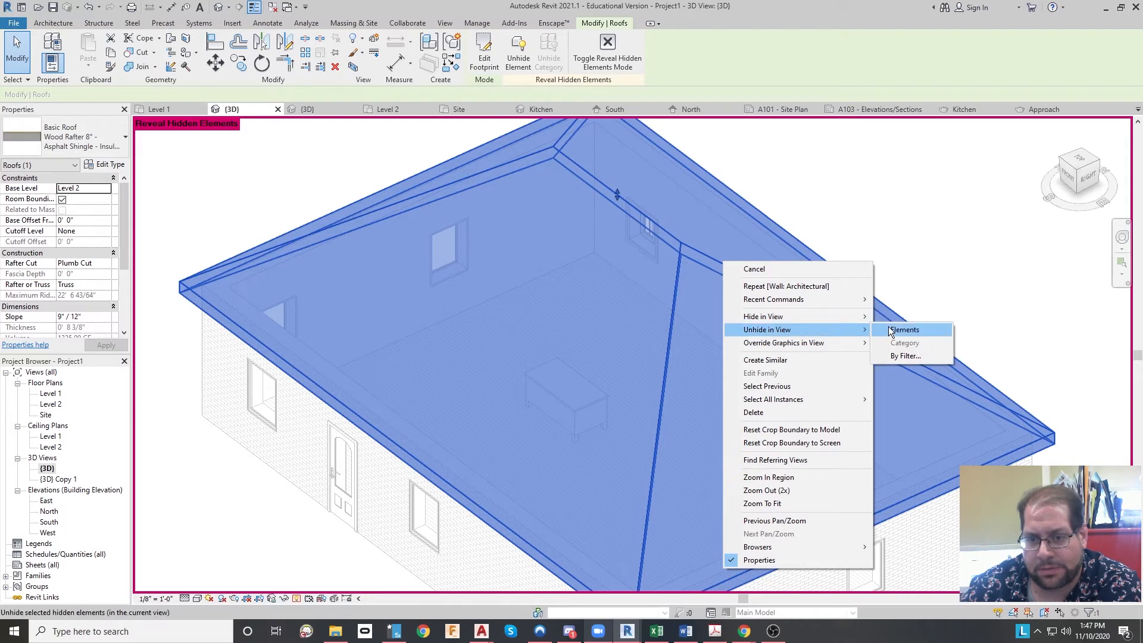
{"action": "left_click", "coordinate": [898, 331]}
{"action": "left_click", "coordinate": [971, 274]}
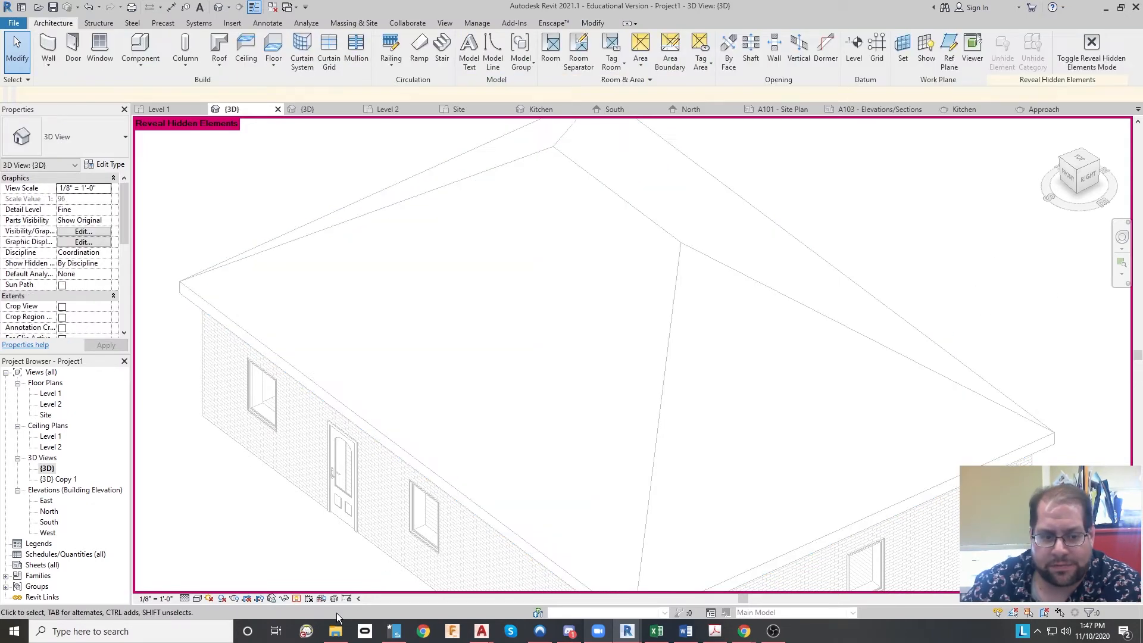
{"action": "left_click", "coordinate": [296, 598]}
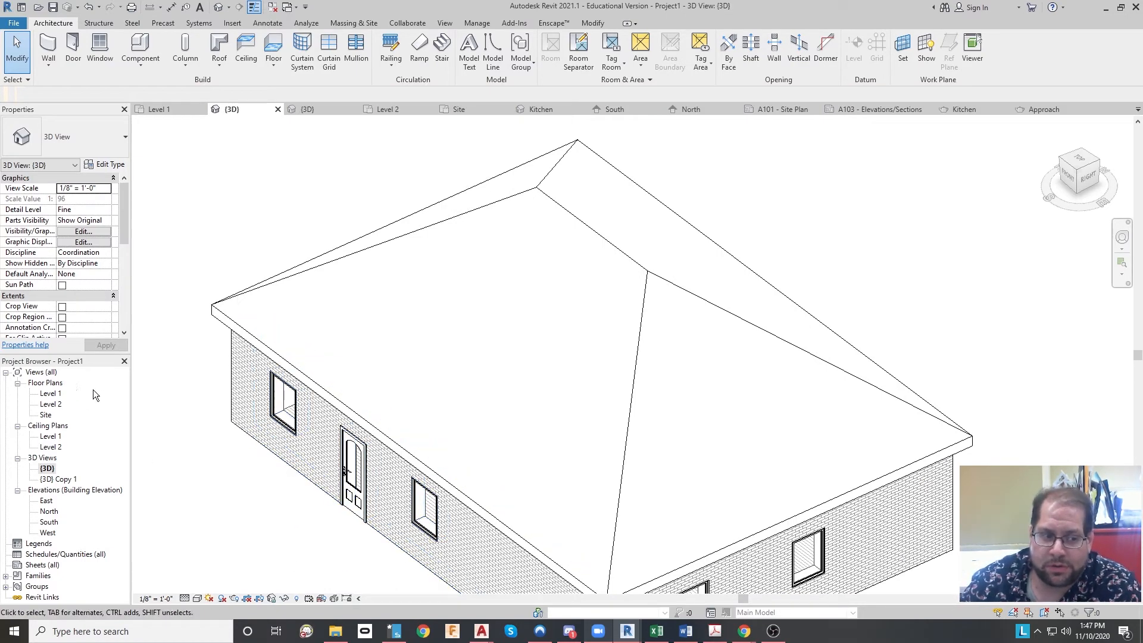
Open the Level 1 floor plan and set its visual style to Consistent Colors
{"action": "left_click", "coordinate": [50, 405]}
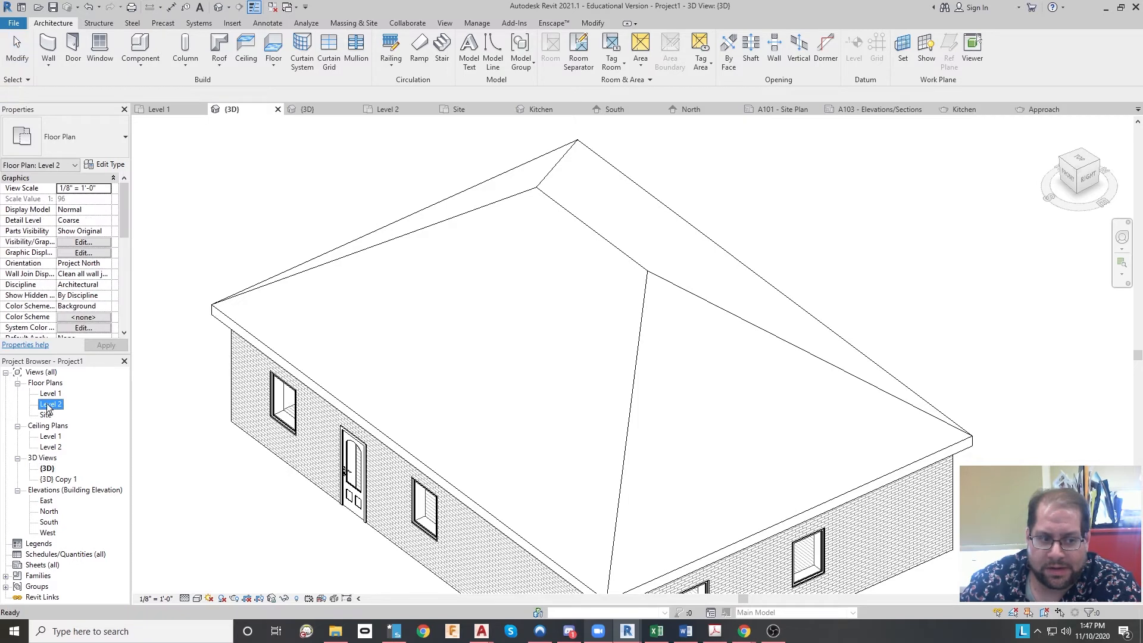
{"action": "double_click", "coordinate": [47, 394]}
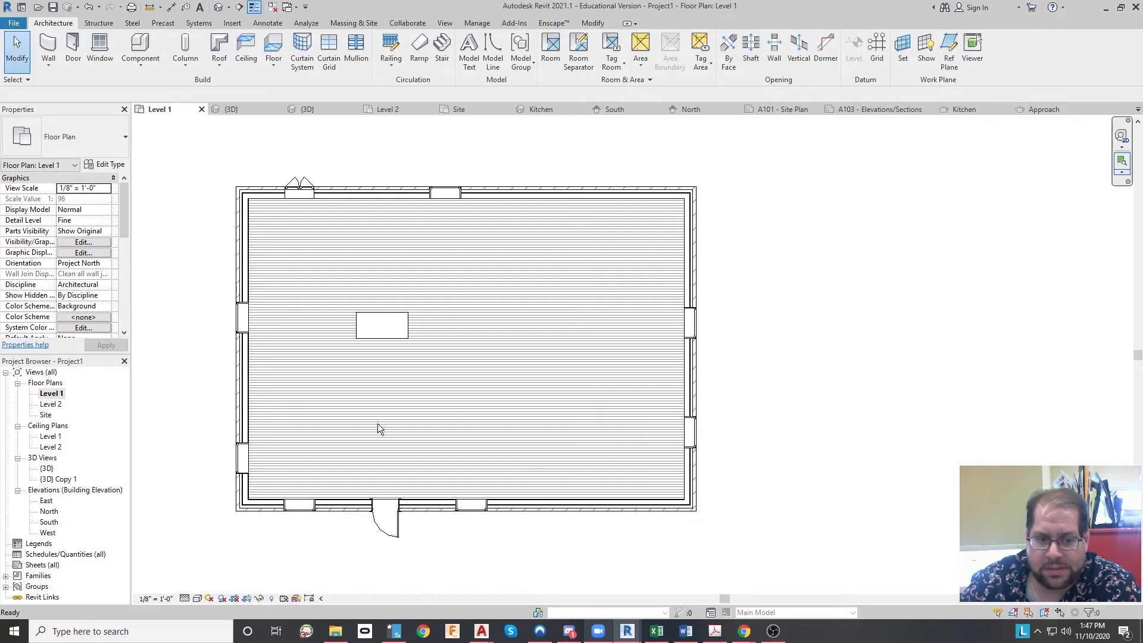
{"action": "scroll", "coordinate": [338, 451], "scroll_direction": "up", "scroll_amount": 2}
{"action": "middle_click_drag", "start_coordinate": [538, 488], "coordinate": [547, 492]}
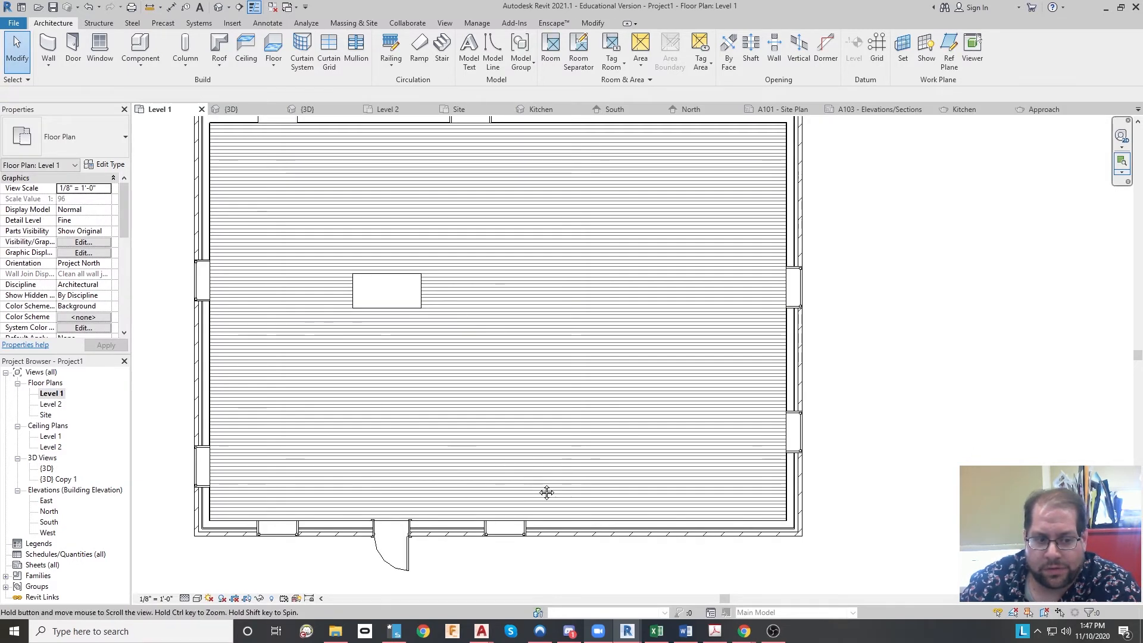
{"action": "scroll", "coordinate": [482, 425], "scroll_direction": "down", "scroll_amount": 2}
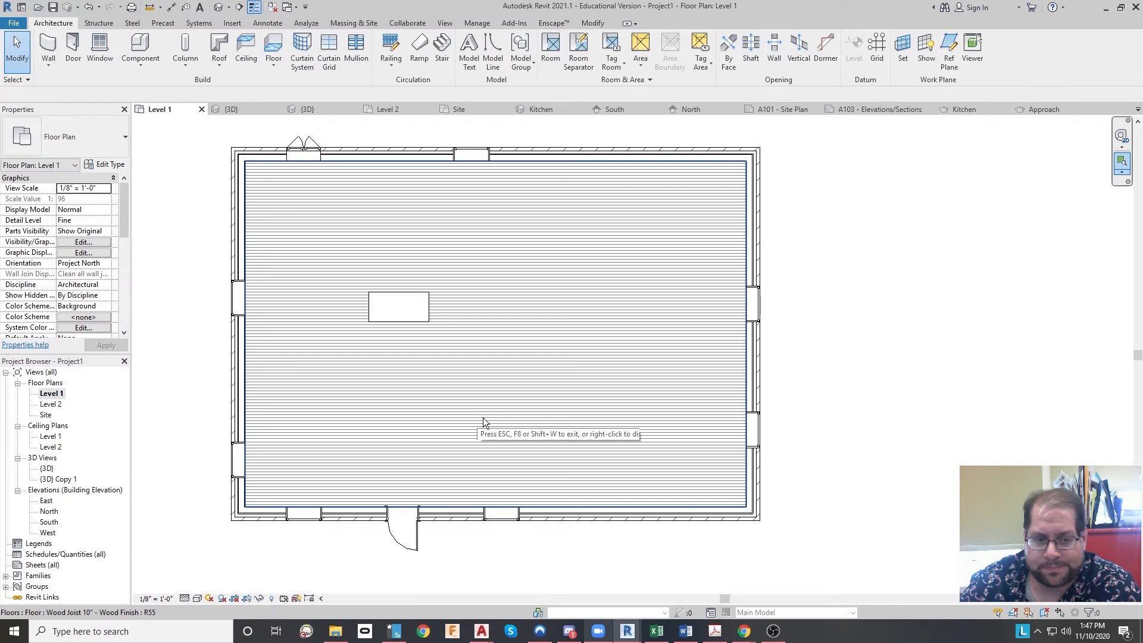
{"action": "left_click", "coordinate": [197, 598]}
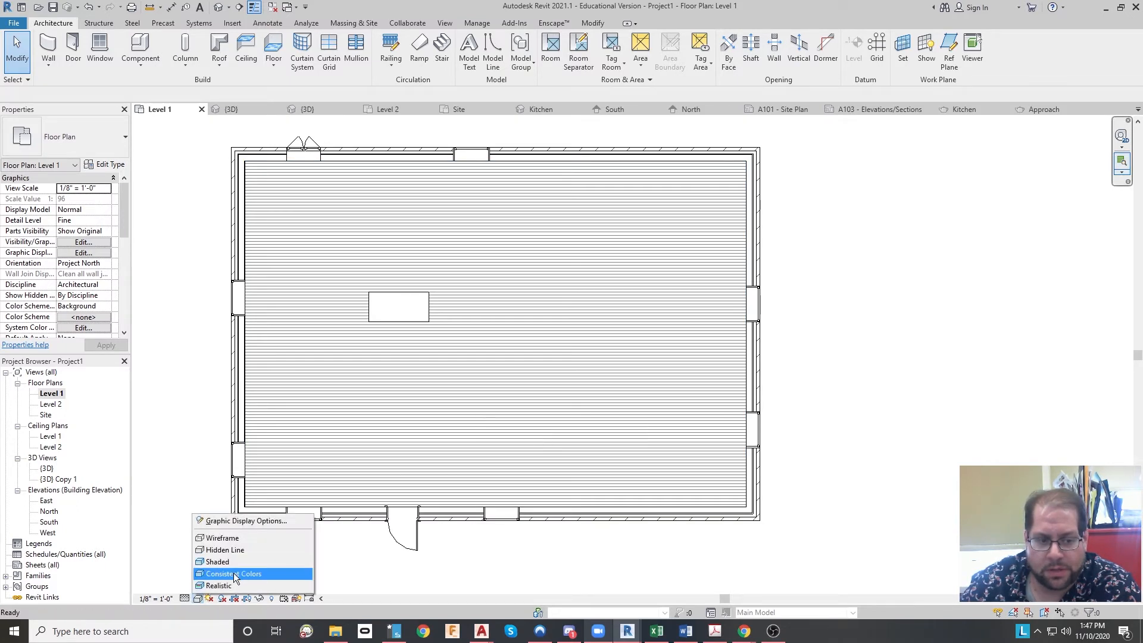
{"action": "left_click", "coordinate": [230, 574]}
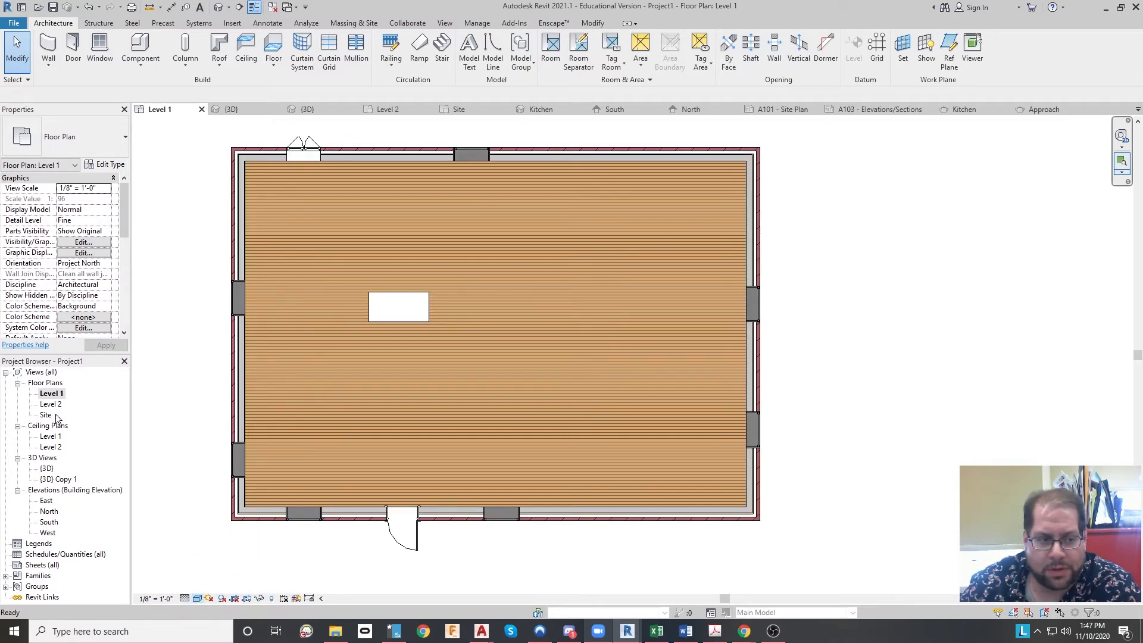
Open the {3D} view and draw three chained 20' high Exterior - Brick on Mtl. Stud walls in the empty area east of the house
{"action": "double_click", "coordinate": [47, 468]}
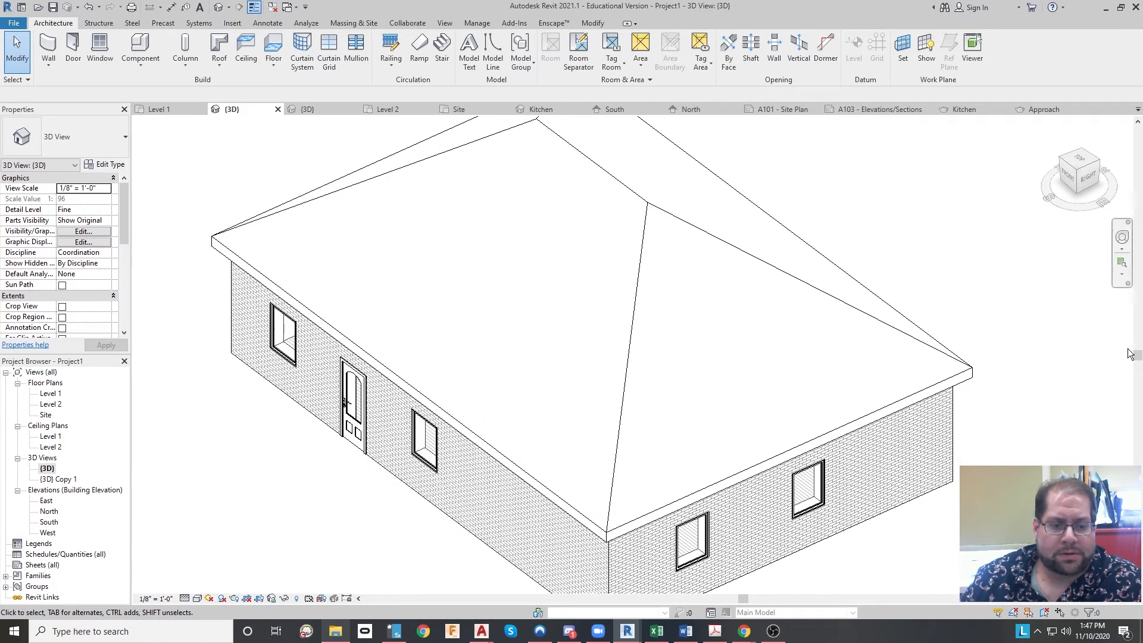
{"action": "middle_click_drag", "start_coordinate": [845, 359], "coordinate": [588, 324]}
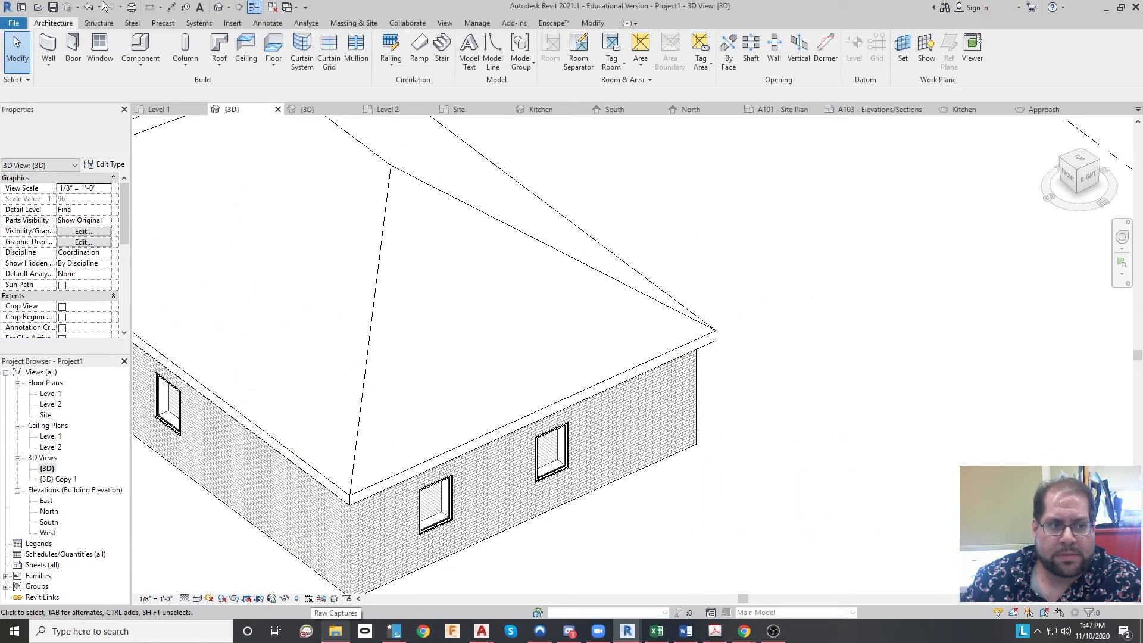
{"action": "left_click", "coordinate": [48, 45]}
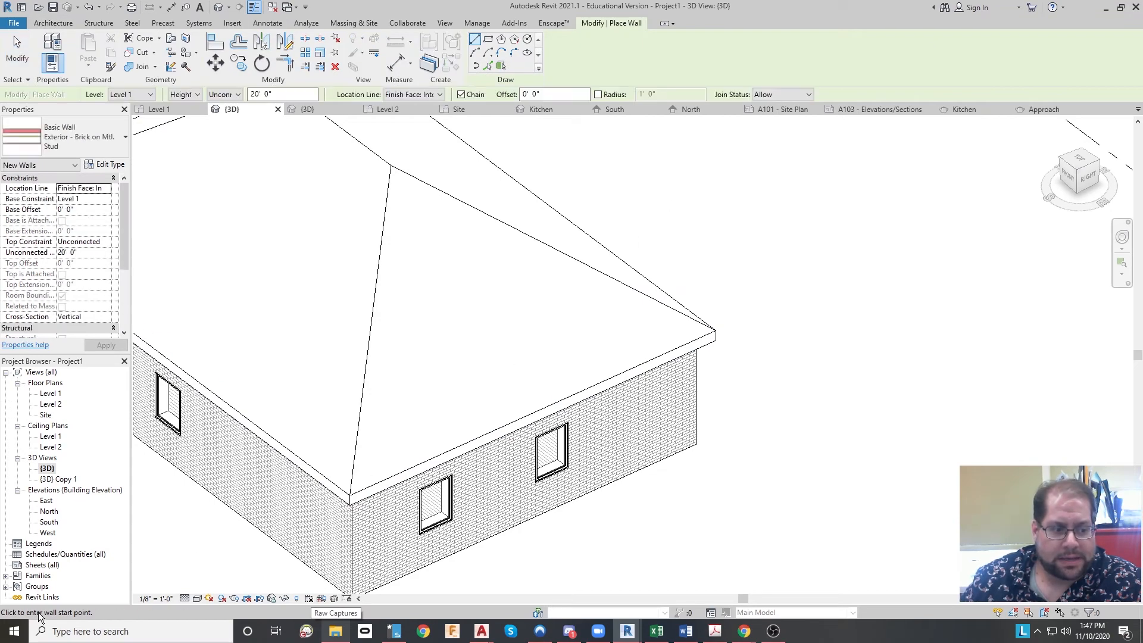
{"action": "left_click", "coordinate": [796, 239]}
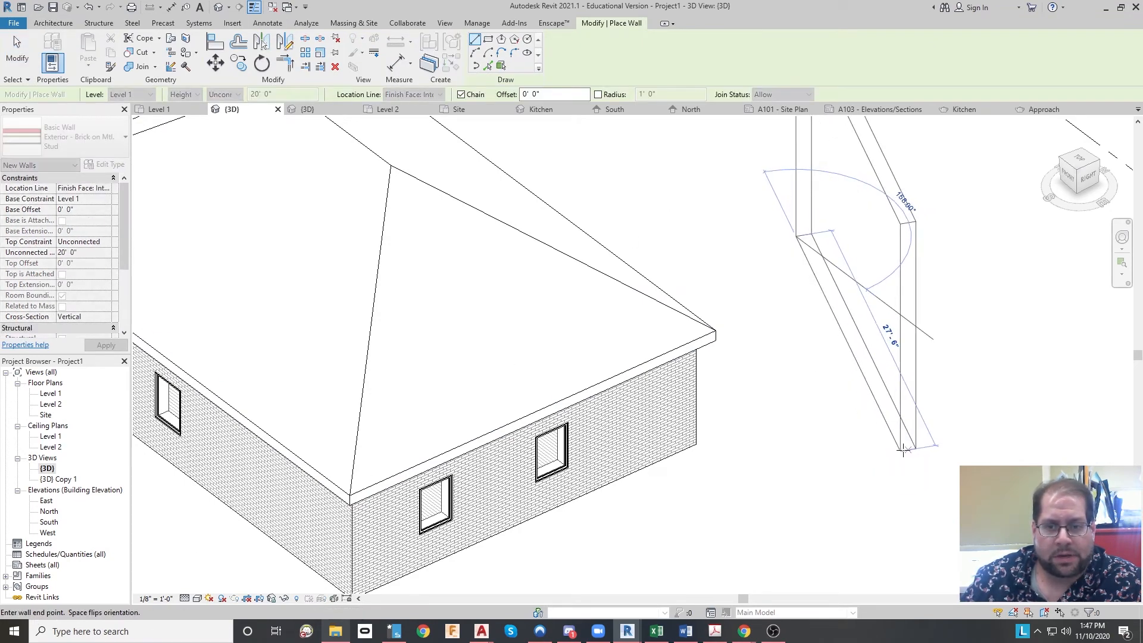
{"action": "left_click", "coordinate": [939, 460]}
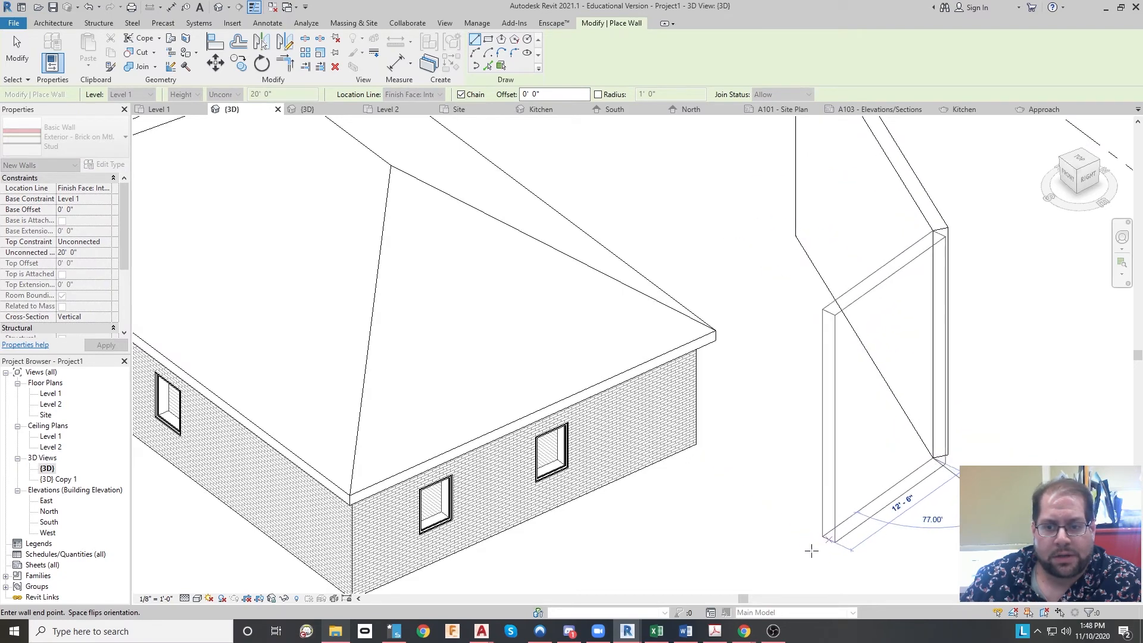
{"action": "left_click", "coordinate": [800, 566]}
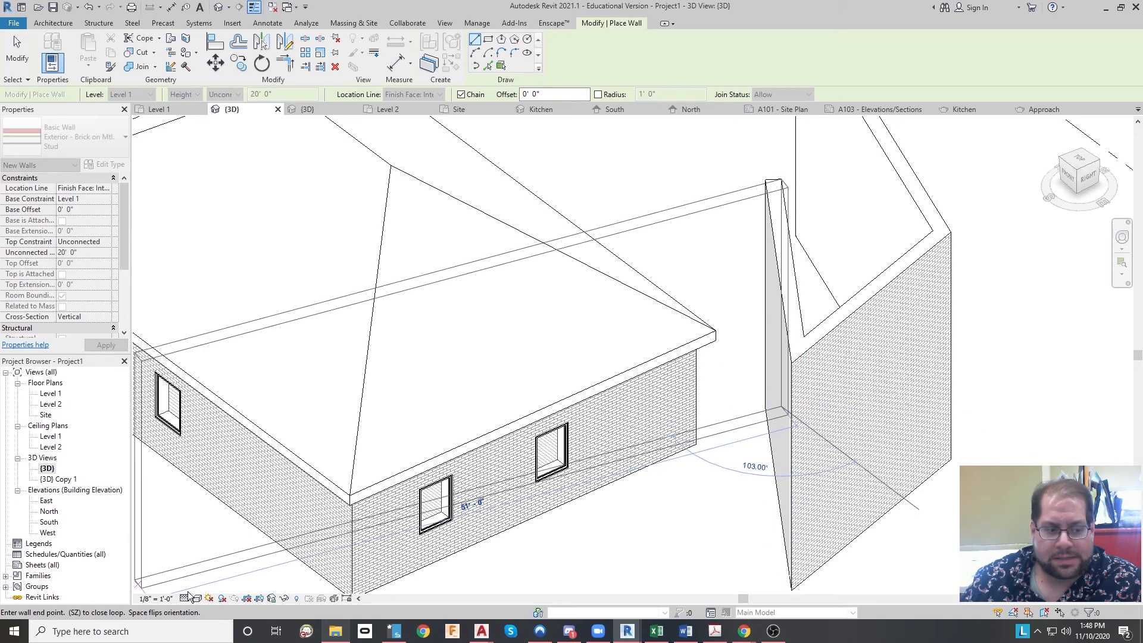
{"action": "left_click", "coordinate": [781, 407]}
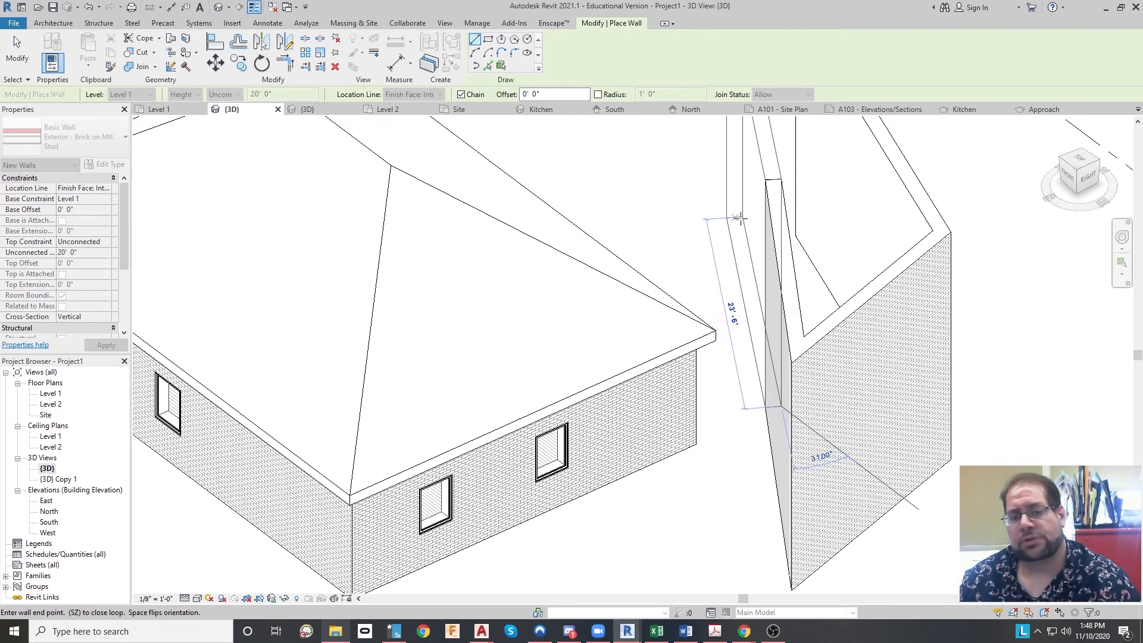
{"action": "key", "text": "Escape"}
{"action": "key", "text": "Escape"}
Delete the three freestanding brick walls beside the house
{"action": "scroll", "coordinate": [905, 387], "scroll_direction": "down", "scroll_amount": 2}
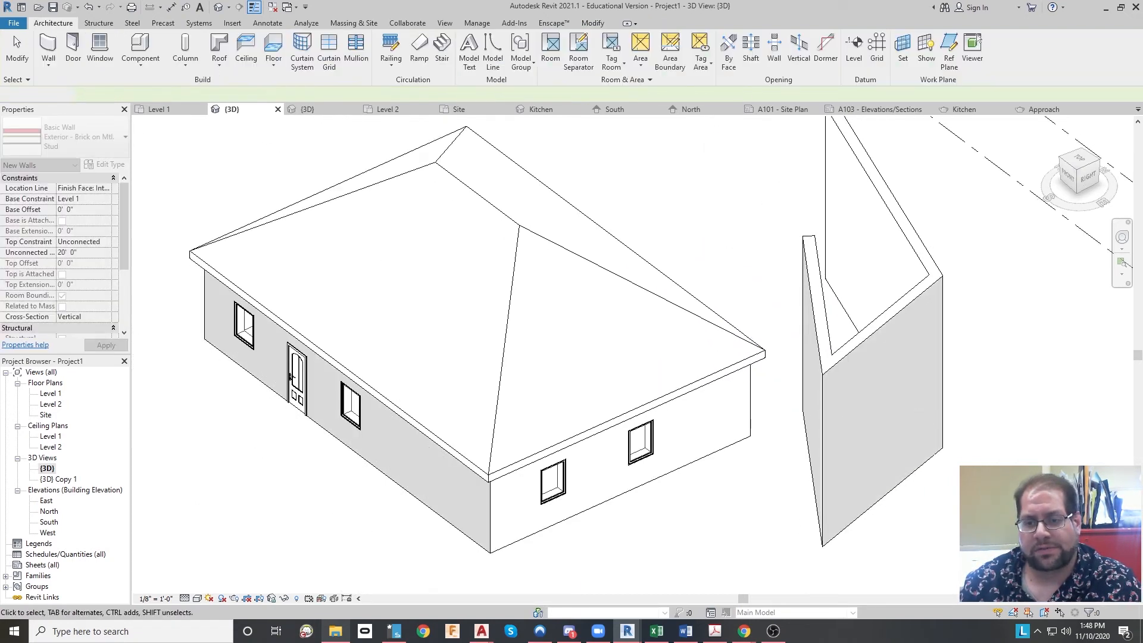
{"action": "key", "text": "Tab"}
{"action": "left_click", "coordinate": [821, 258]}
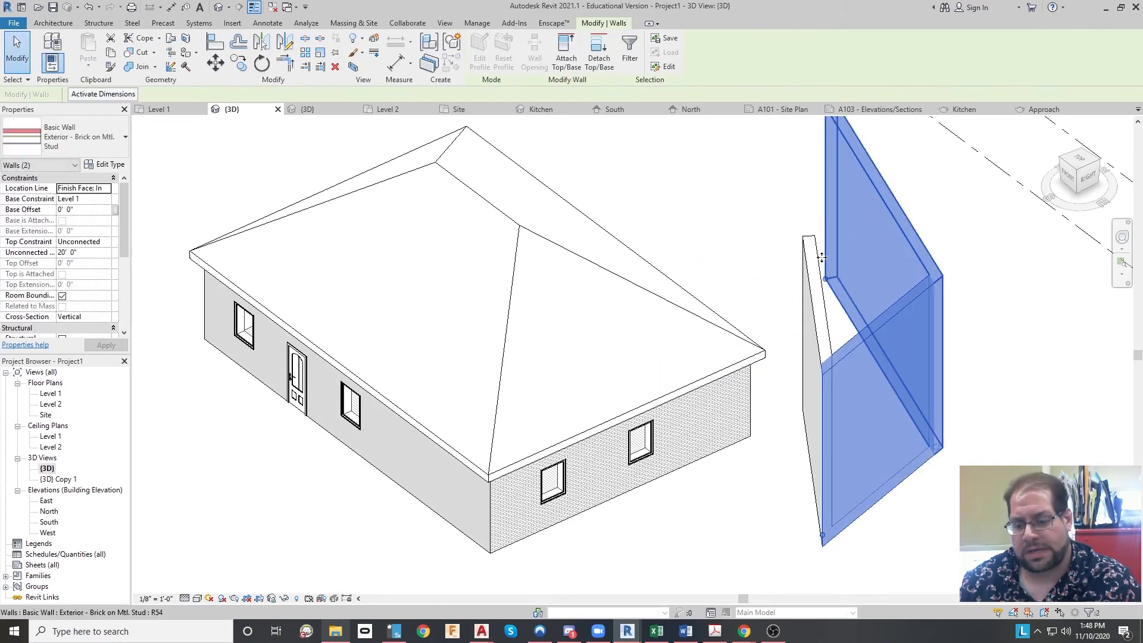
{"action": "key", "text": "Delete"}
{"action": "left_click", "coordinate": [823, 357]}
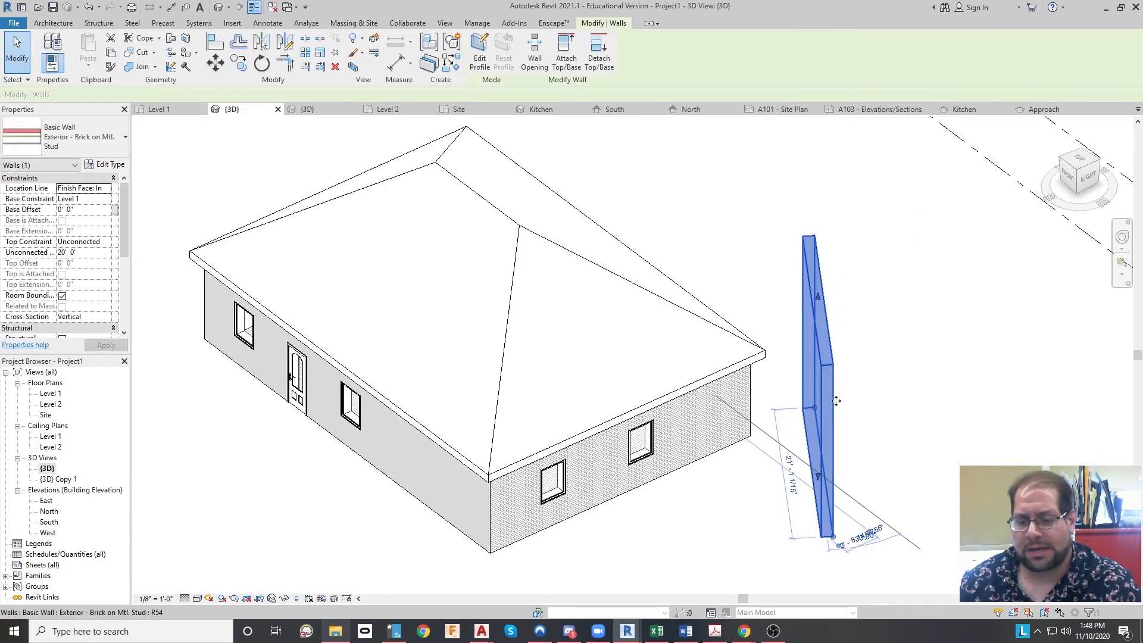
{"action": "key", "text": "Delete"}
Centre the house in view and open the Default 3D View
{"action": "middle_click_drag", "start_coordinate": [695, 361], "coordinate": [755, 343]}
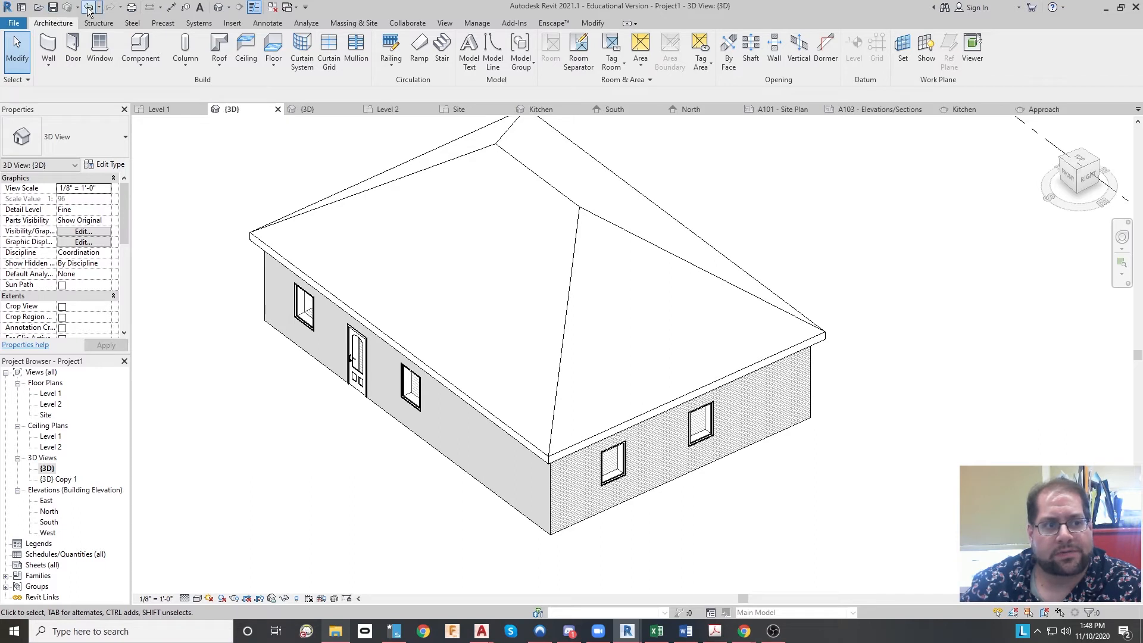
{"action": "left_click", "coordinate": [228, 7]}
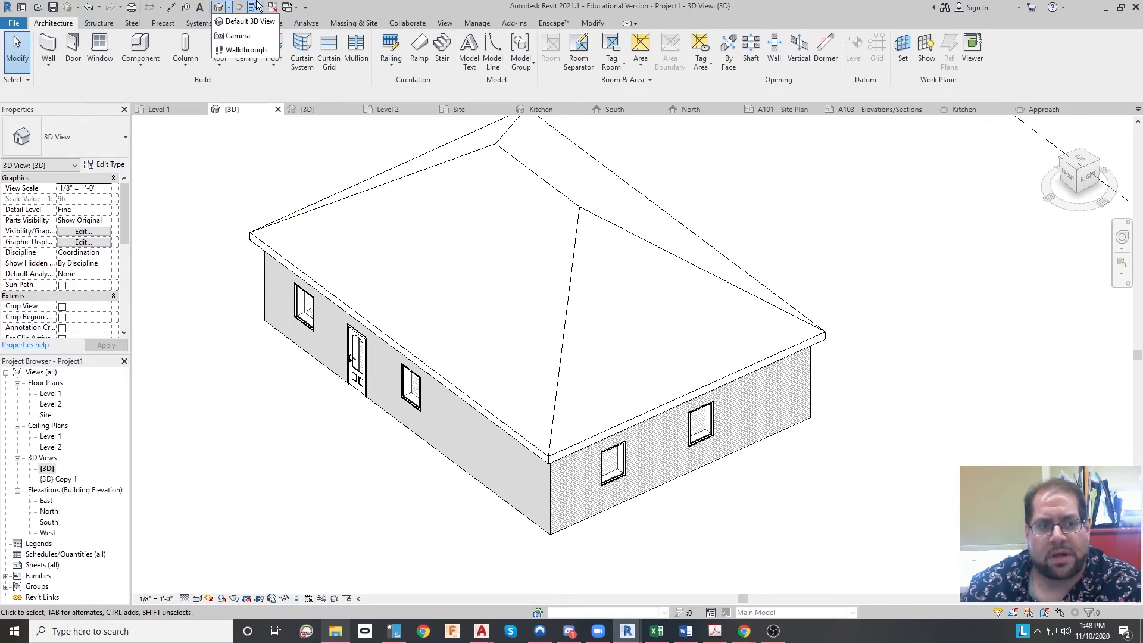
{"action": "left_click", "coordinate": [248, 22]}
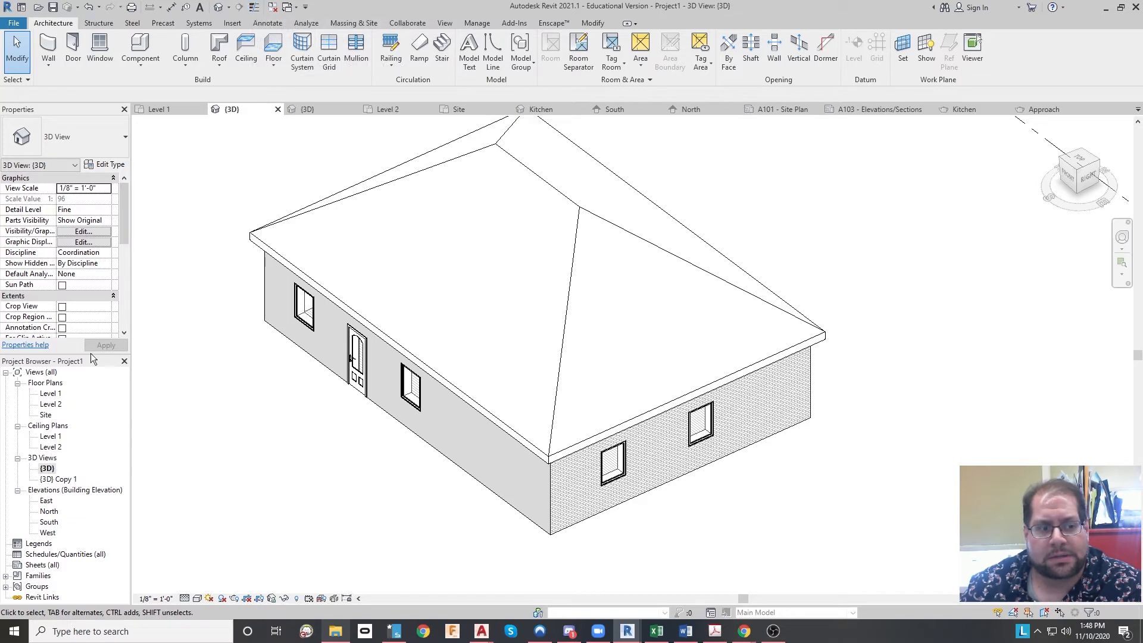
Open the Level 1 floor plan and switch its visual style from Consistent Colors to an uncoloured line display
{"action": "double_click", "coordinate": [52, 394]}
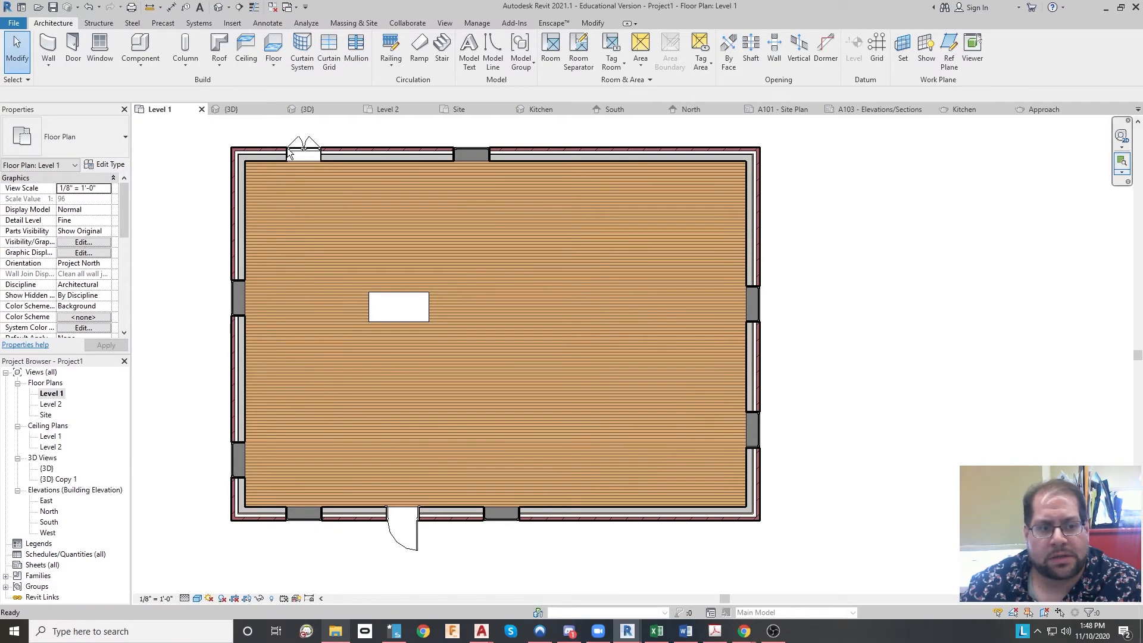
{"action": "left_click", "coordinate": [197, 598]}
{"action": "left_click", "coordinate": [222, 538]}
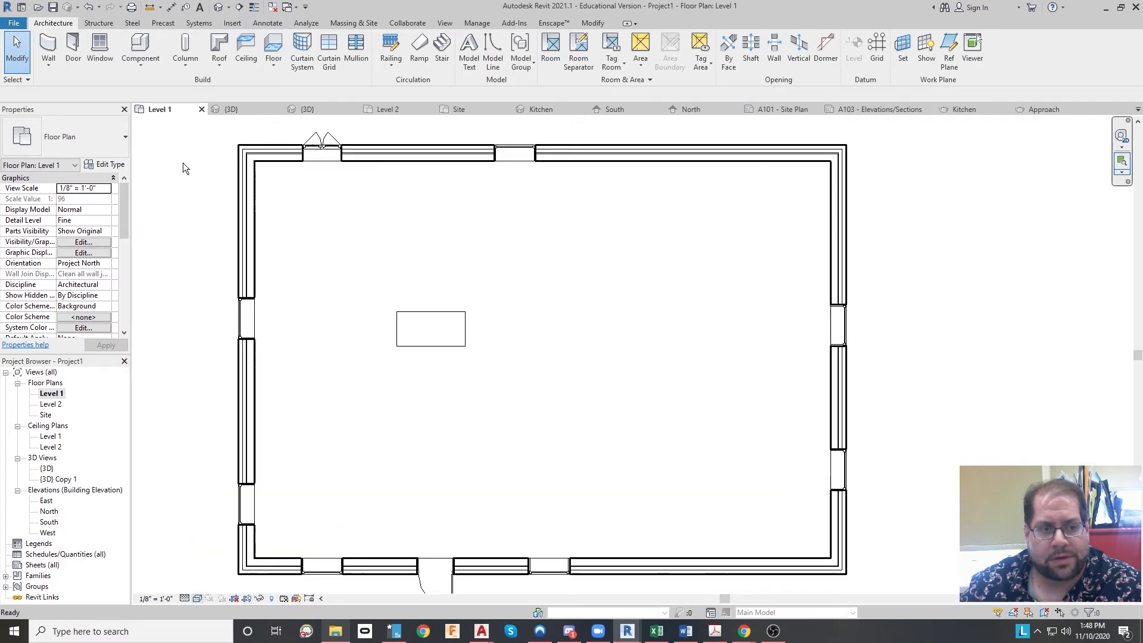
Turn on Thin Lines and inspect the linework of the Level 1 walls and window near the northwest corner of the house
{"action": "scroll", "coordinate": [253, 149], "scroll_direction": "up", "scroll_amount": 10}
{"action": "scroll", "coordinate": [340, 156], "scroll_direction": "up", "scroll_amount": 2}
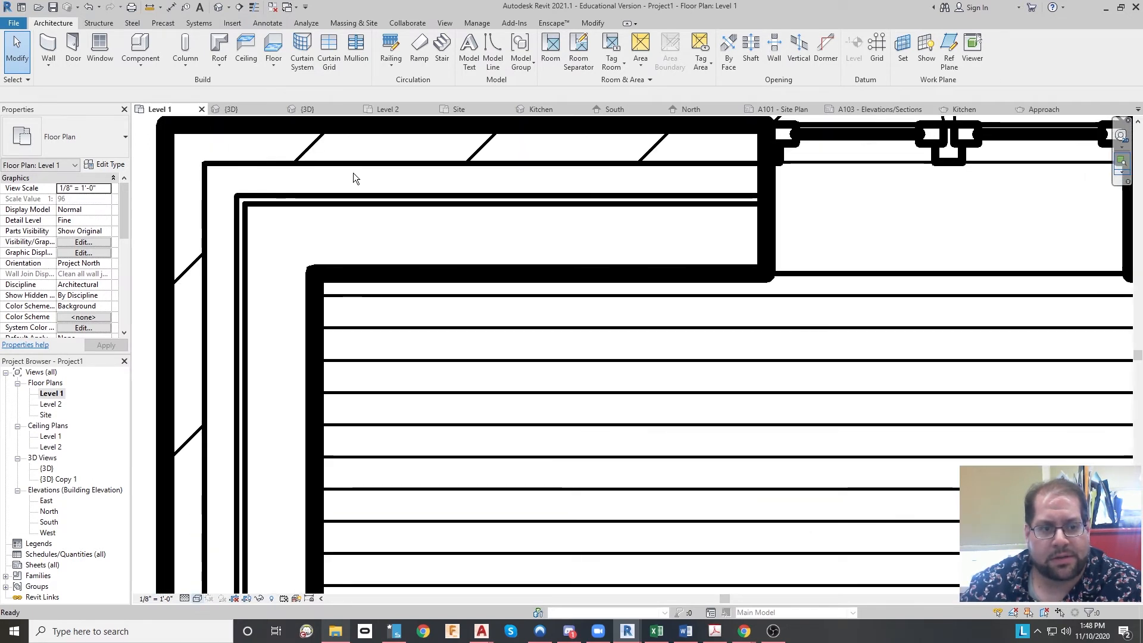
{"action": "scroll", "coordinate": [280, 359], "scroll_direction": "down", "scroll_amount": 1}
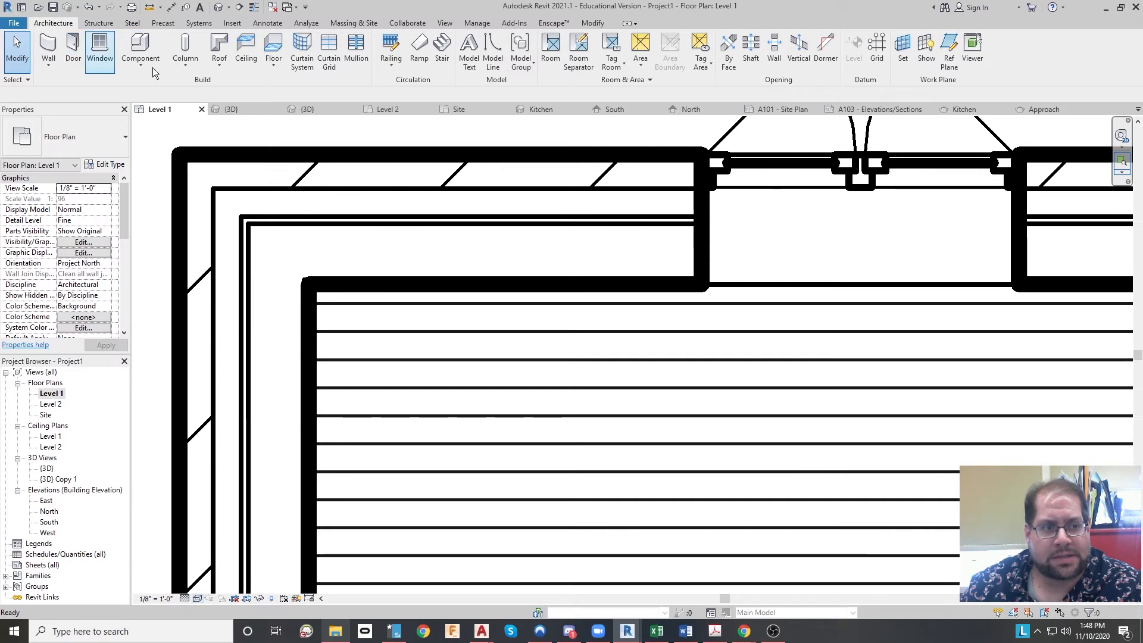
{"action": "scroll", "coordinate": [364, 255], "scroll_direction": "down", "scroll_amount": 1}
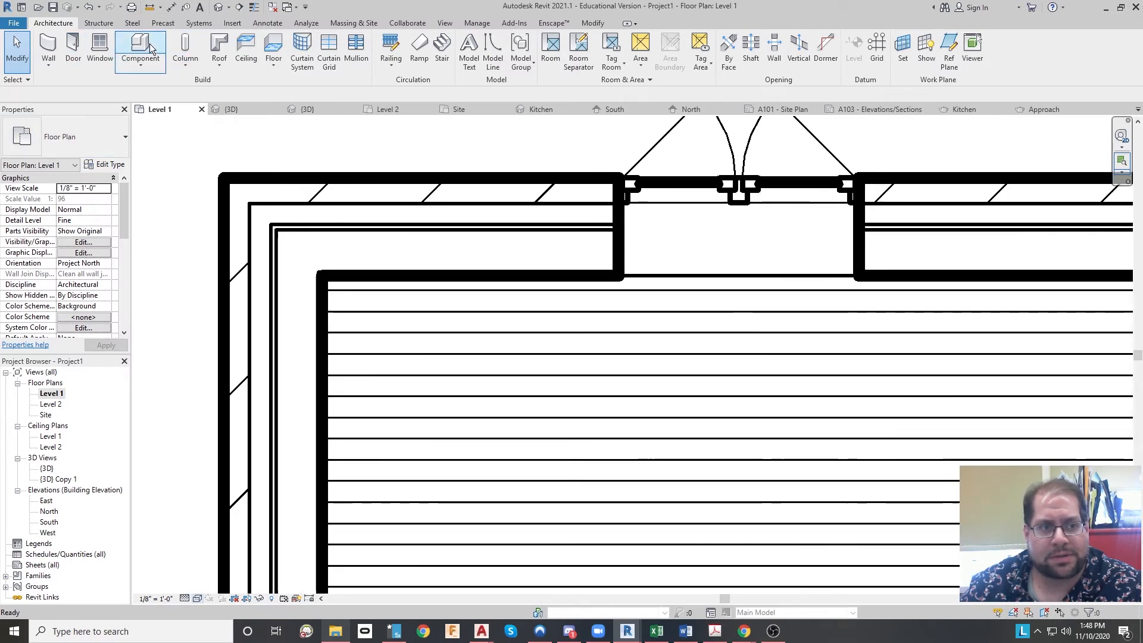
{"action": "left_click", "coordinate": [254, 8]}
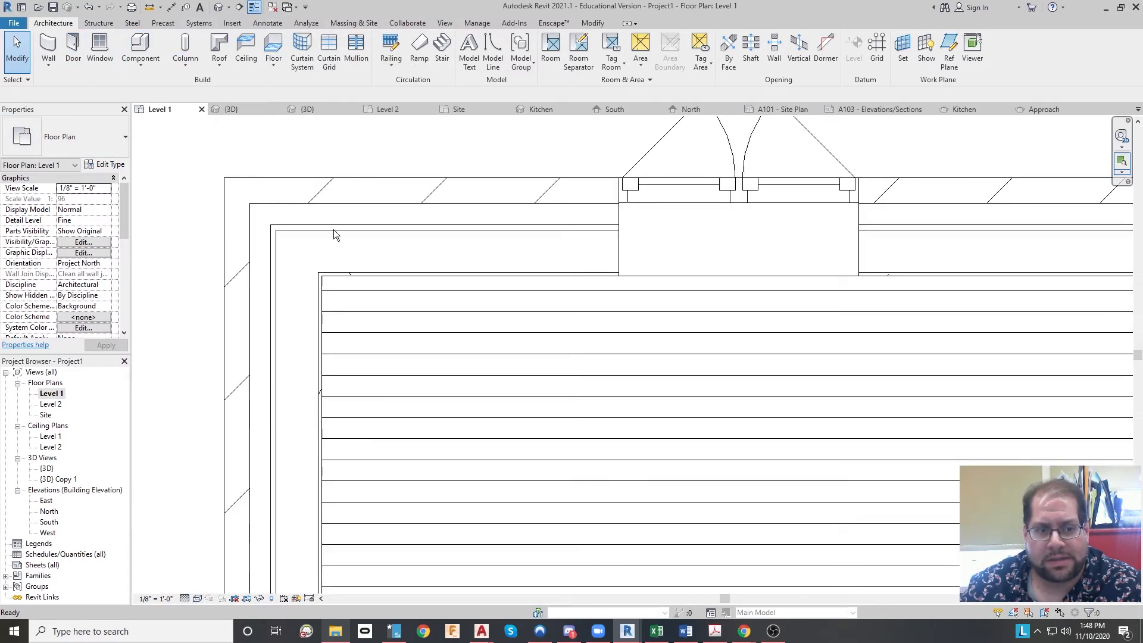
{"action": "scroll", "coordinate": [445, 425], "scroll_direction": "down", "scroll_amount": 1}
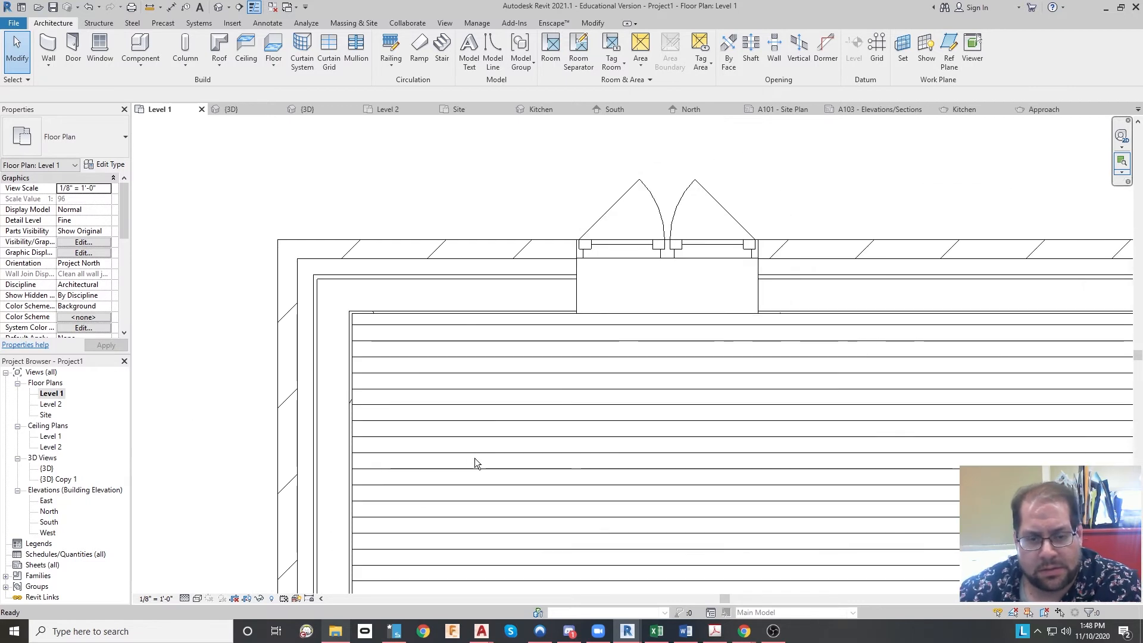
{"action": "scroll", "coordinate": [581, 356], "scroll_direction": "down", "scroll_amount": 2}
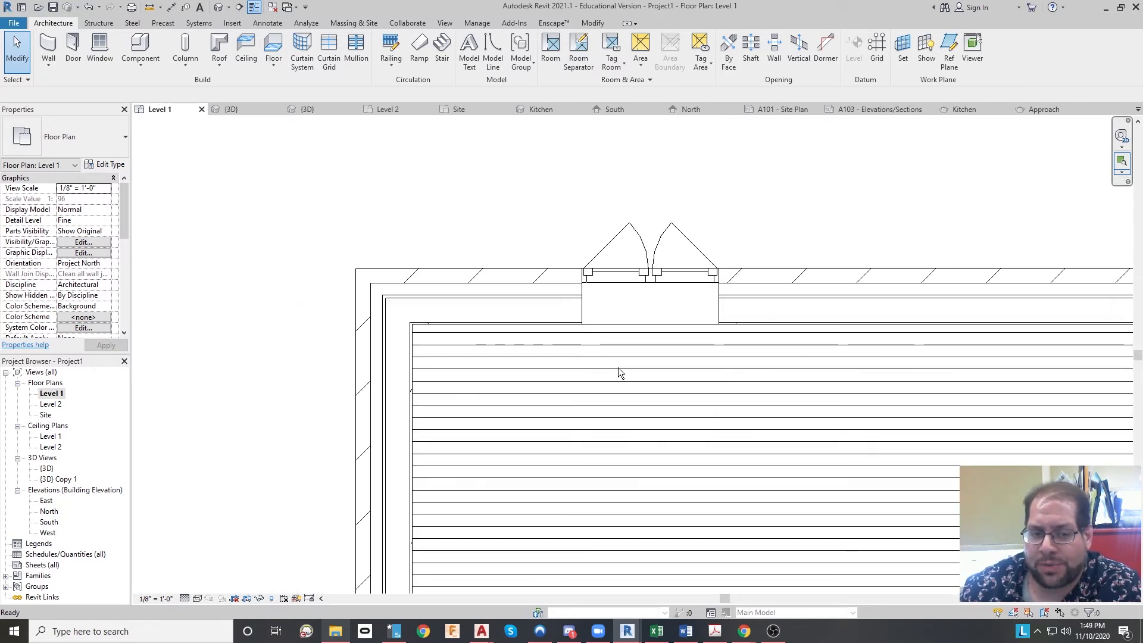
{"action": "scroll", "coordinate": [595, 346], "scroll_direction": "down", "scroll_amount": 4}
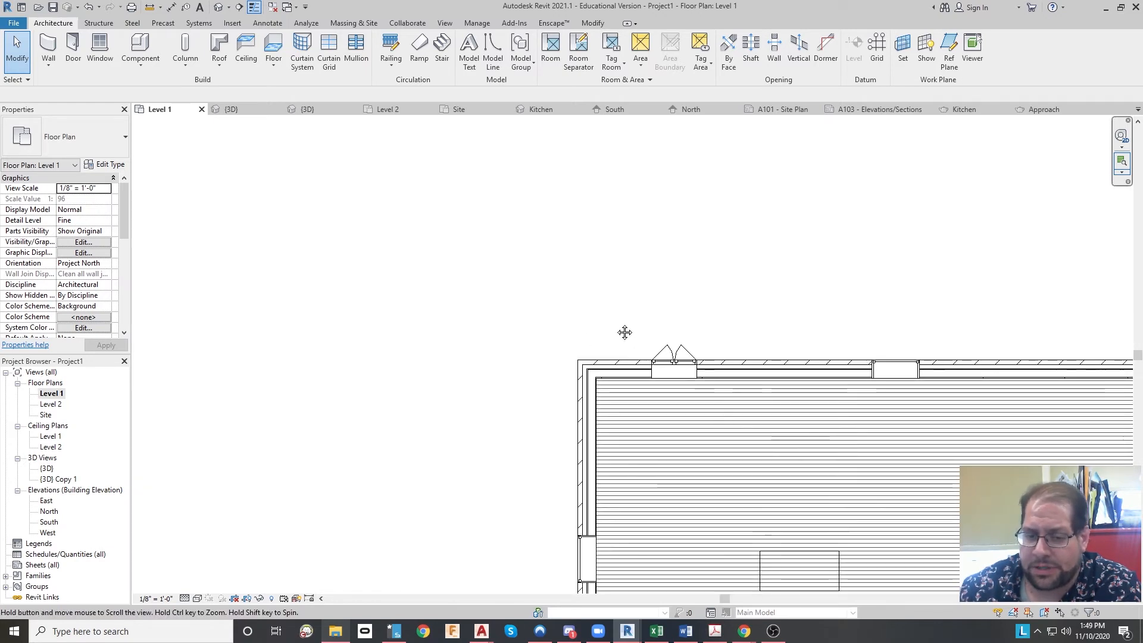
{"action": "scroll", "coordinate": [670, 379], "scroll_direction": "down", "scroll_amount": 1}
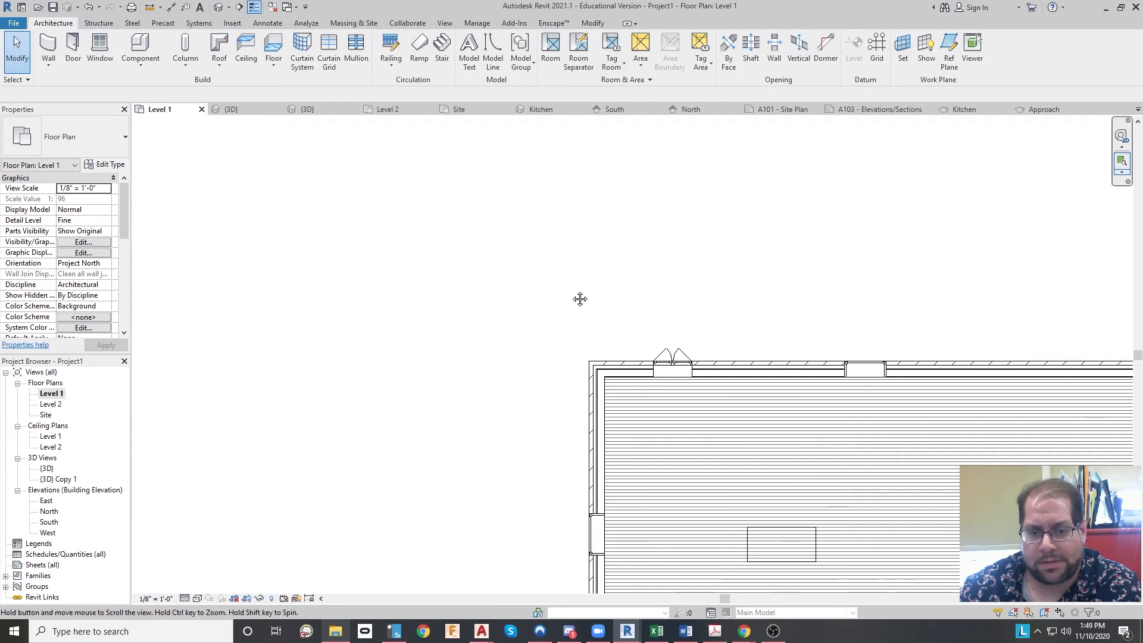
{"action": "scroll", "coordinate": [487, 314], "scroll_direction": "down", "scroll_amount": 2}
{"action": "scroll", "coordinate": [496, 352], "scroll_direction": "down", "scroll_amount": 2}
{"action": "scroll", "coordinate": [601, 470], "scroll_direction": "up", "scroll_amount": 2}
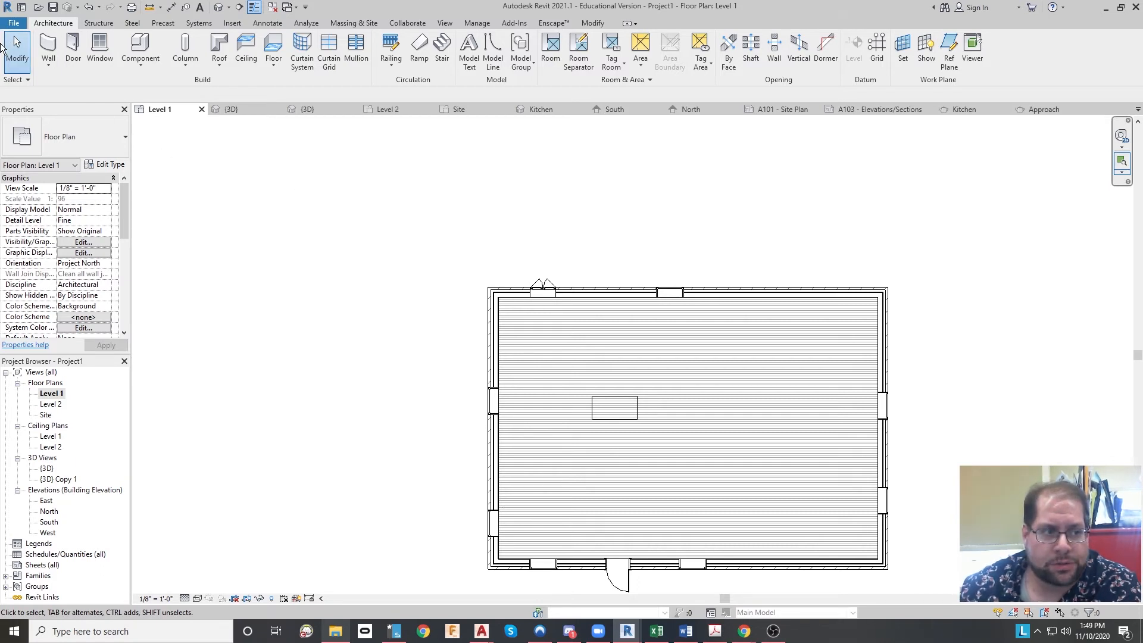
Select the north, west, east and south exterior walls one after another to view their properties and temporary dimensions
{"action": "left_click", "coordinate": [608, 297]}
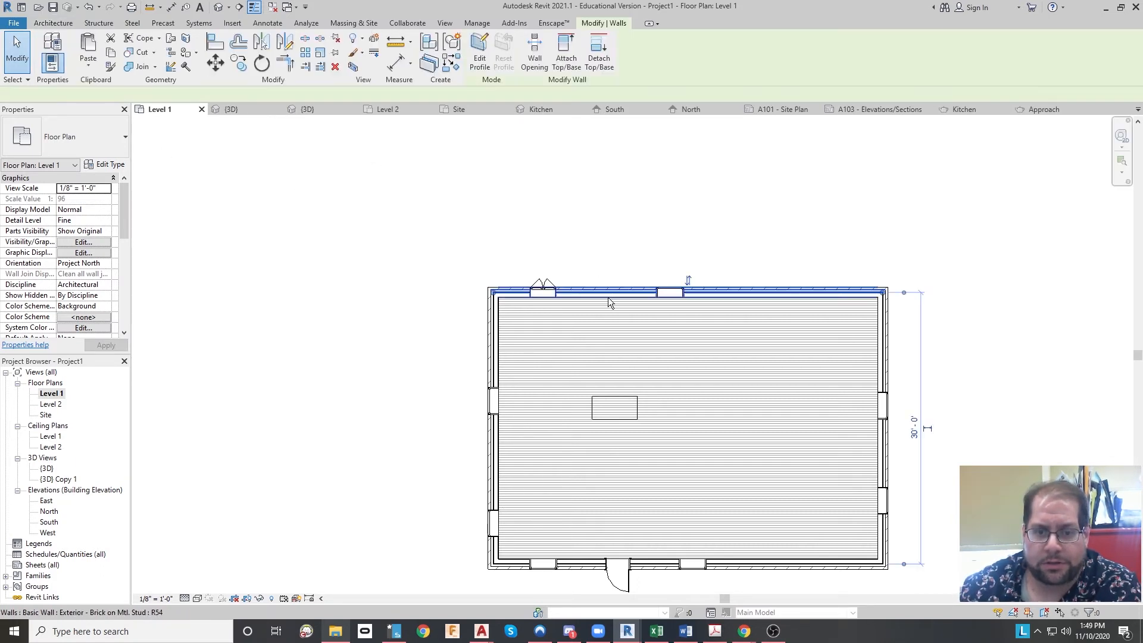
{"action": "left_click", "coordinate": [491, 338]}
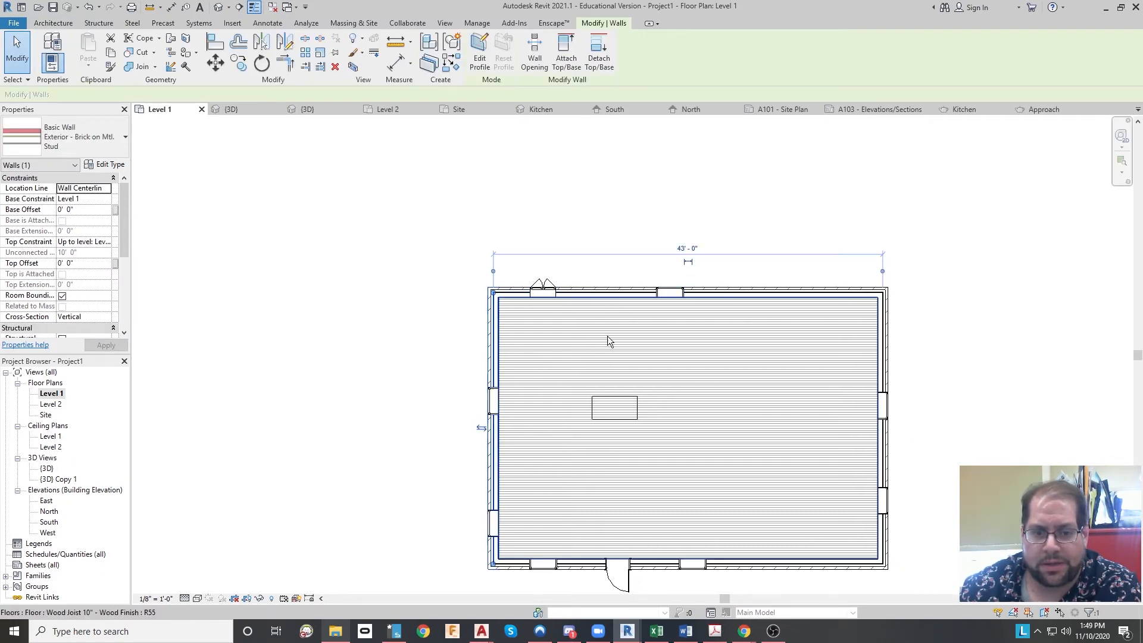
{"action": "left_click", "coordinate": [883, 331]}
{"action": "left_click", "coordinate": [804, 573]}
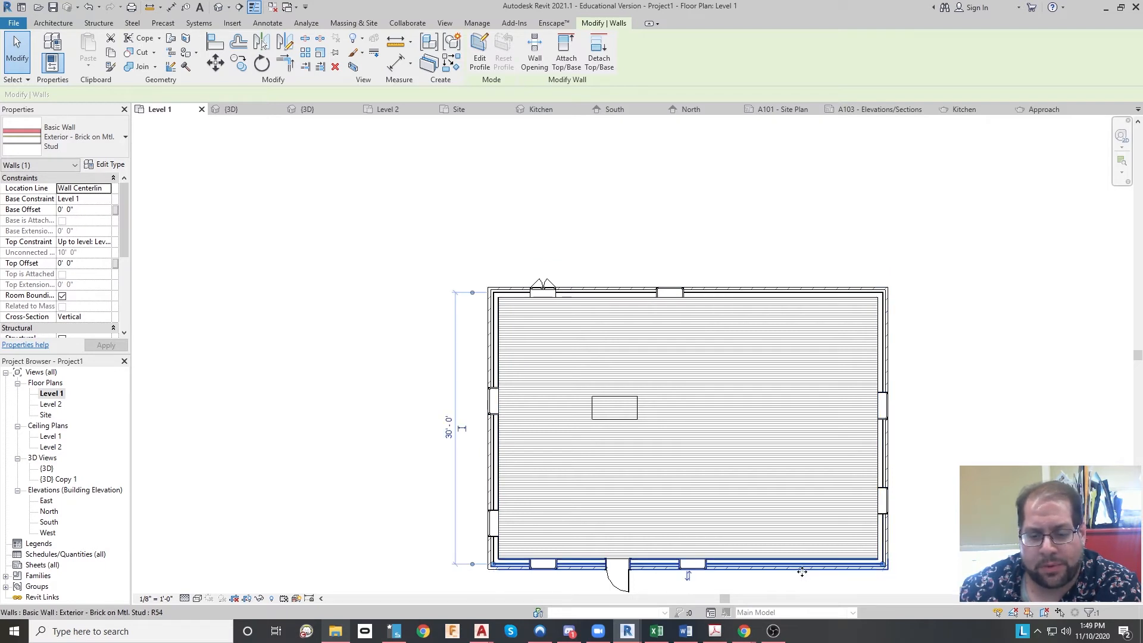
Nudge the 60" x 30" desk diagonally northeast until it is about 9' from the north wall and 24' - 3 15/16" from the east wall
{"action": "left_click", "coordinate": [624, 419]}
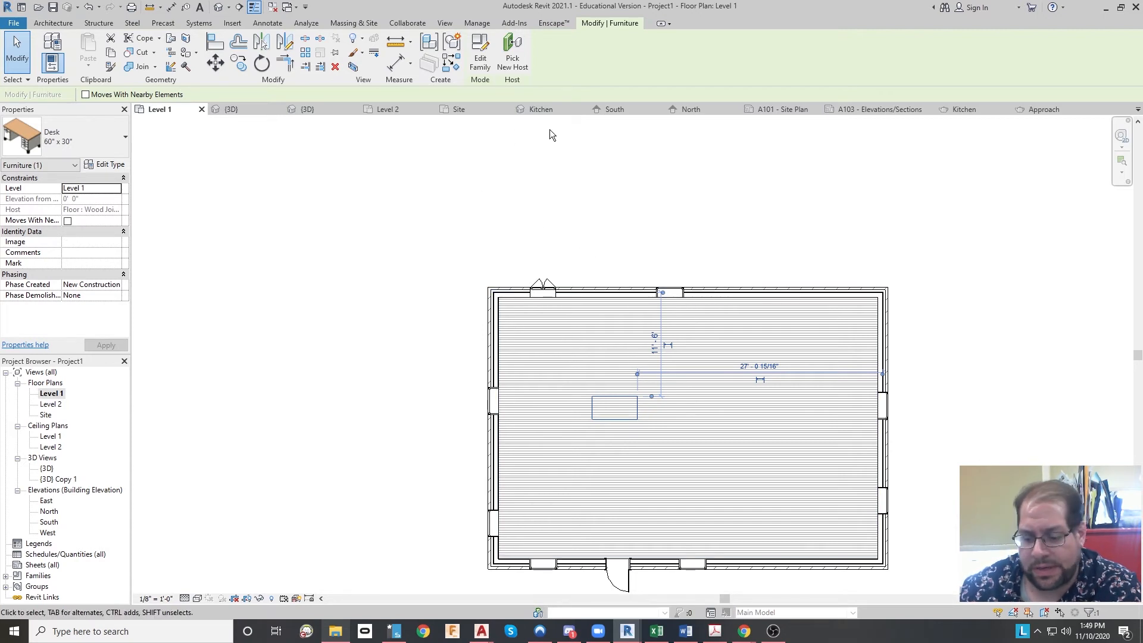
{"action": "key", "text": "Up"}
{"action": "key", "text": "Right"}
{"action": "key", "text": "Up"}
{"action": "key", "text": "Right"}
{"action": "key", "text": "Up"}
{"action": "key", "text": "Right"}
{"action": "key", "text": "Up"}
{"action": "key", "text": "Right"}
{"action": "key", "text": "Up"}
{"action": "key", "text": "Right"}
{"action": "key", "text": "Up"}
{"action": "key", "text": "Right"}
{"action": "key", "text": "Up"}
{"action": "key", "text": "Right"}
{"action": "key", "text": "Up"}
{"action": "key", "text": "Right"}
{"action": "key", "text": "Up"}
{"action": "key", "text": "Right"}
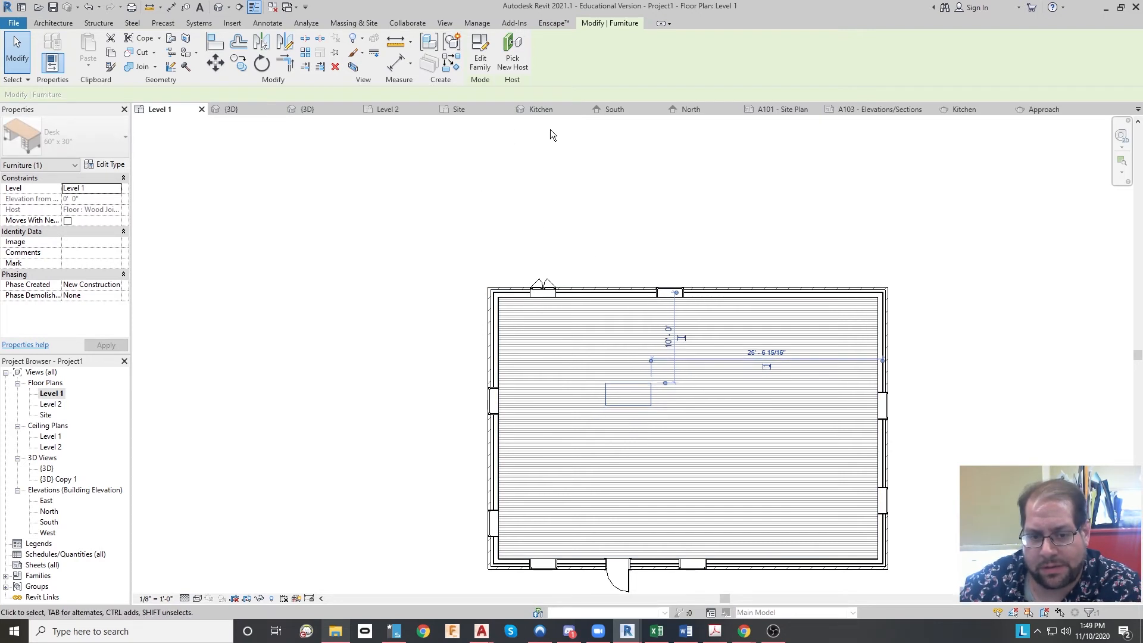
{"action": "key", "text": "Right"}
{"action": "key", "text": "Up"}
{"action": "key", "text": "Right"}
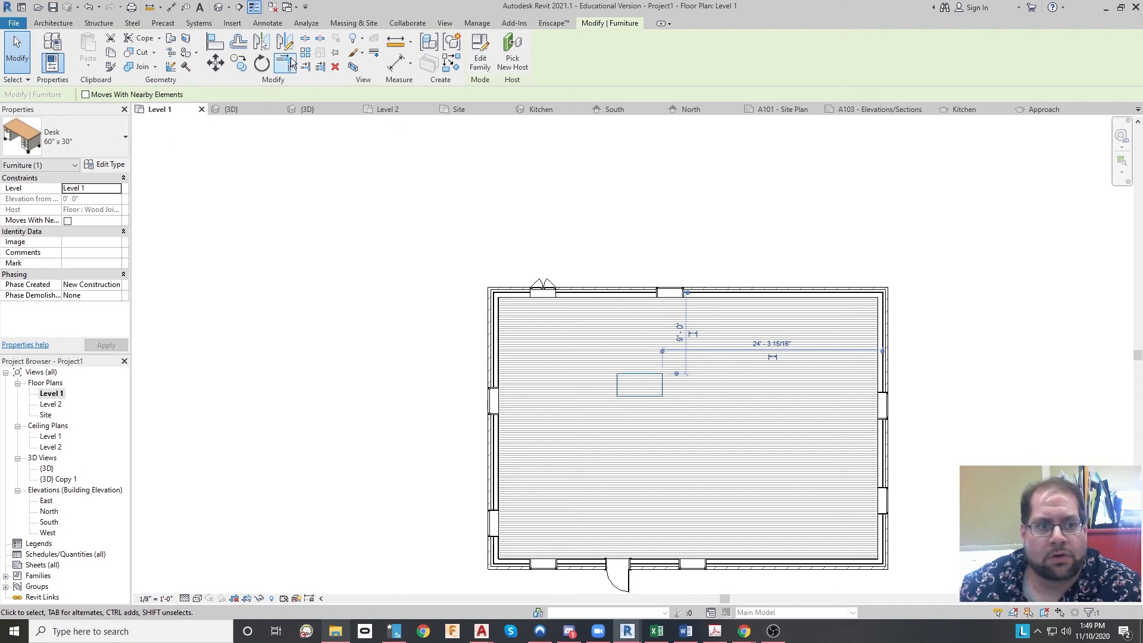
Try rotating the desk counterclockwise about its centre to a steep angle, and undo the rotation
{"action": "left_click", "coordinate": [262, 62]}
{"action": "left_click", "coordinate": [756, 392]}
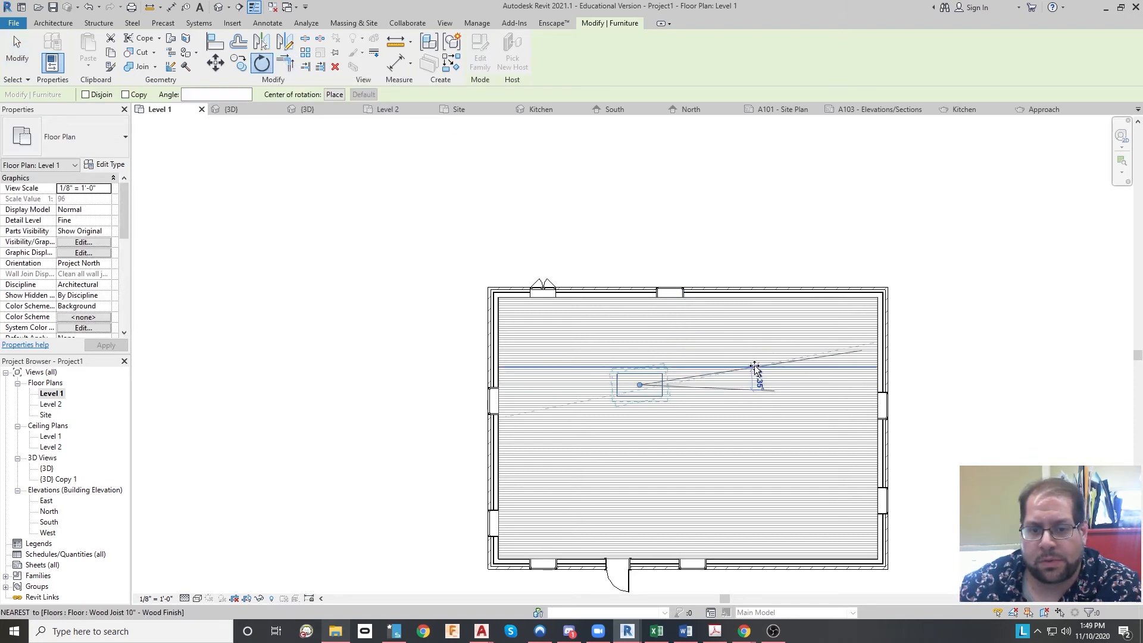
{"action": "left_click", "coordinate": [656, 330]}
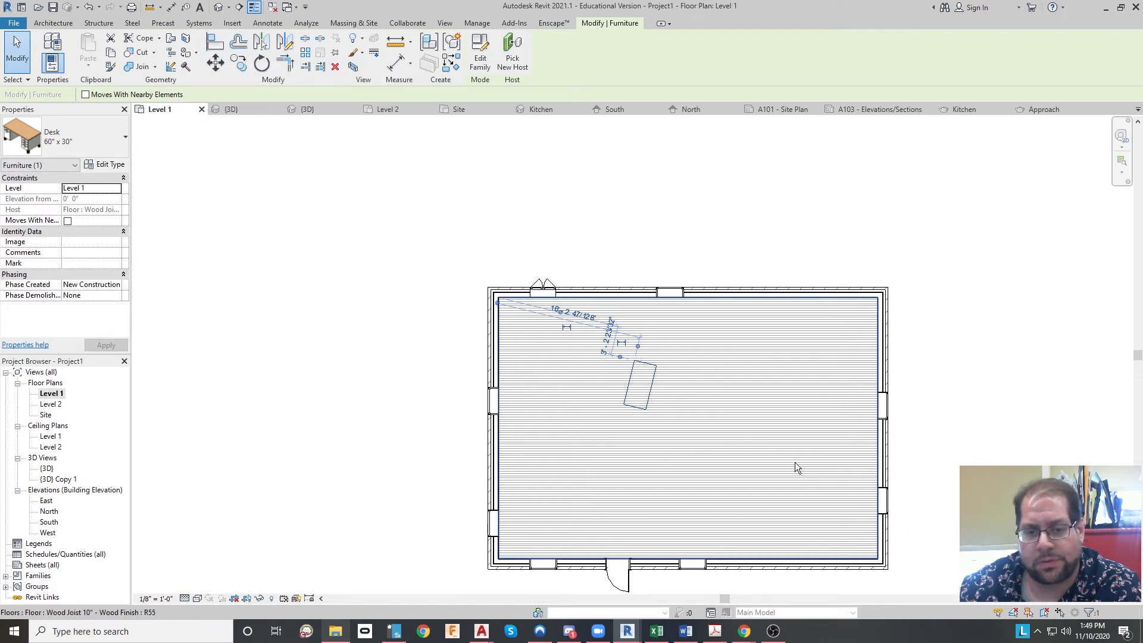
{"action": "middle_click_drag", "start_coordinate": [756, 458], "coordinate": [648, 432]}
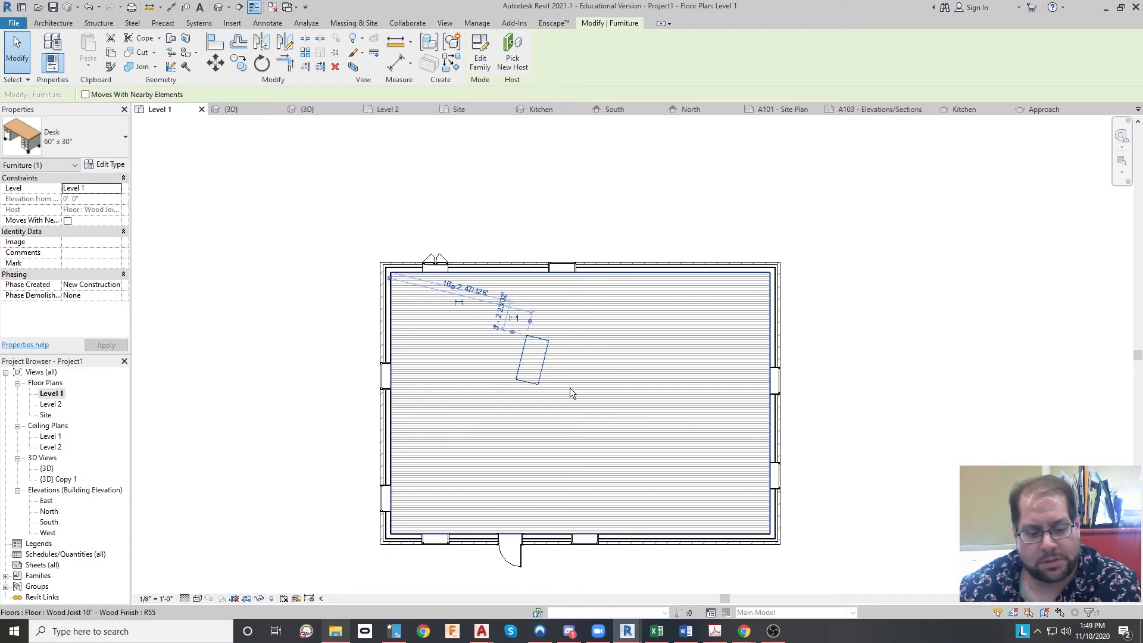
{"action": "key", "text": "ctrl+z"}
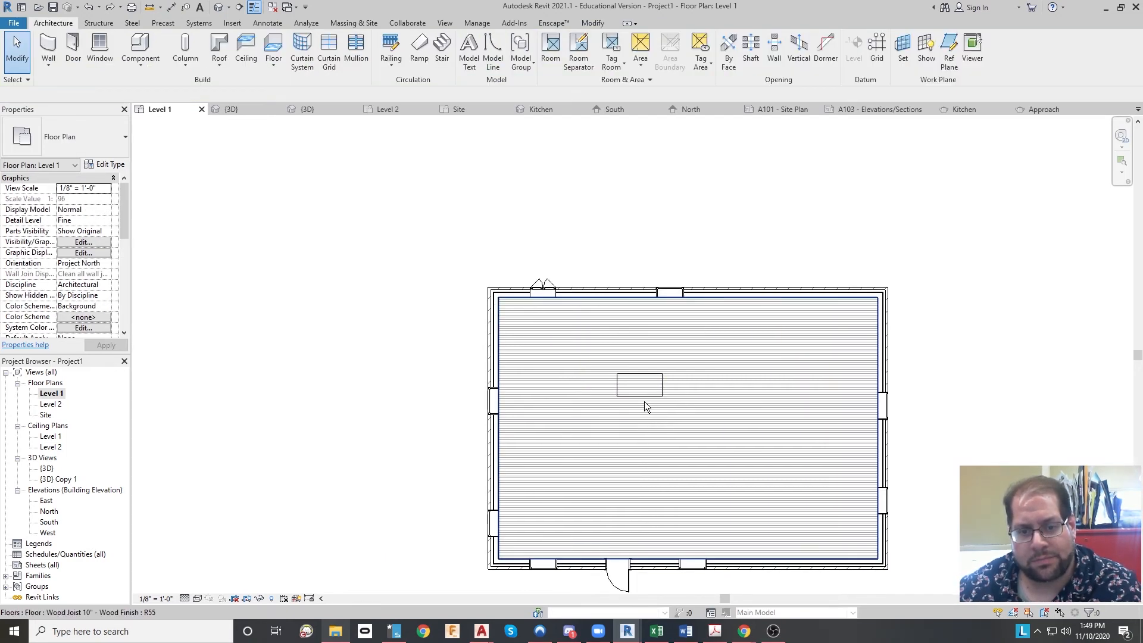
Align the 60" x 30" desk's north edge to the interior face of the north wall and select the desk to check its temporary dimensions
{"action": "left_click", "coordinate": [640, 396]}
{"action": "scroll", "coordinate": [681, 355], "scroll_direction": "up", "scroll_amount": 3}
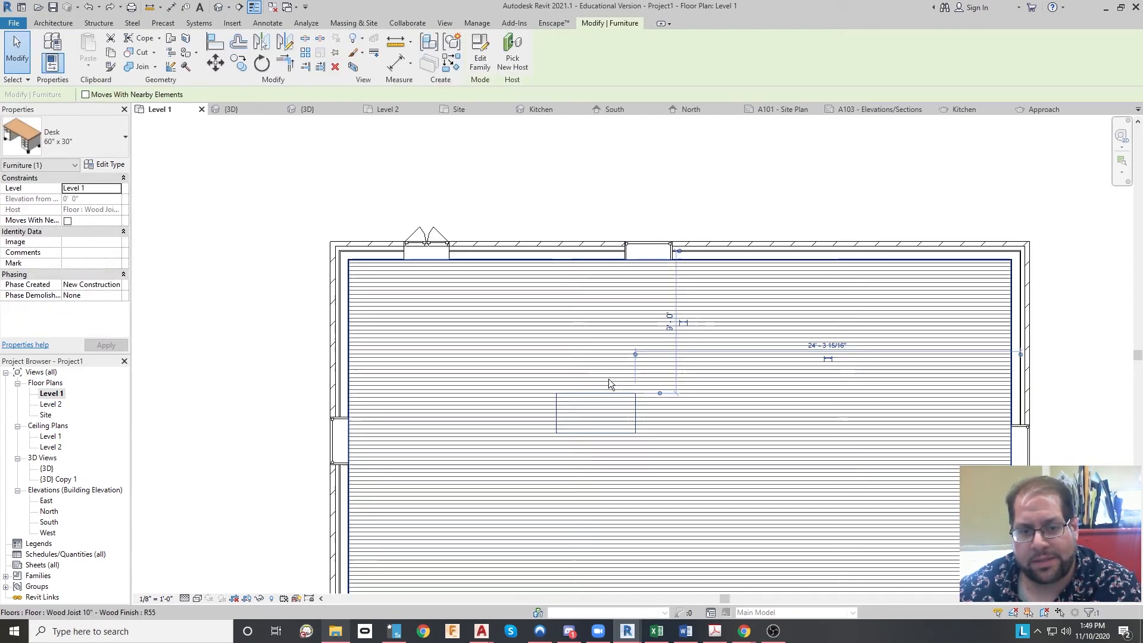
{"action": "left_click", "coordinate": [218, 42]}
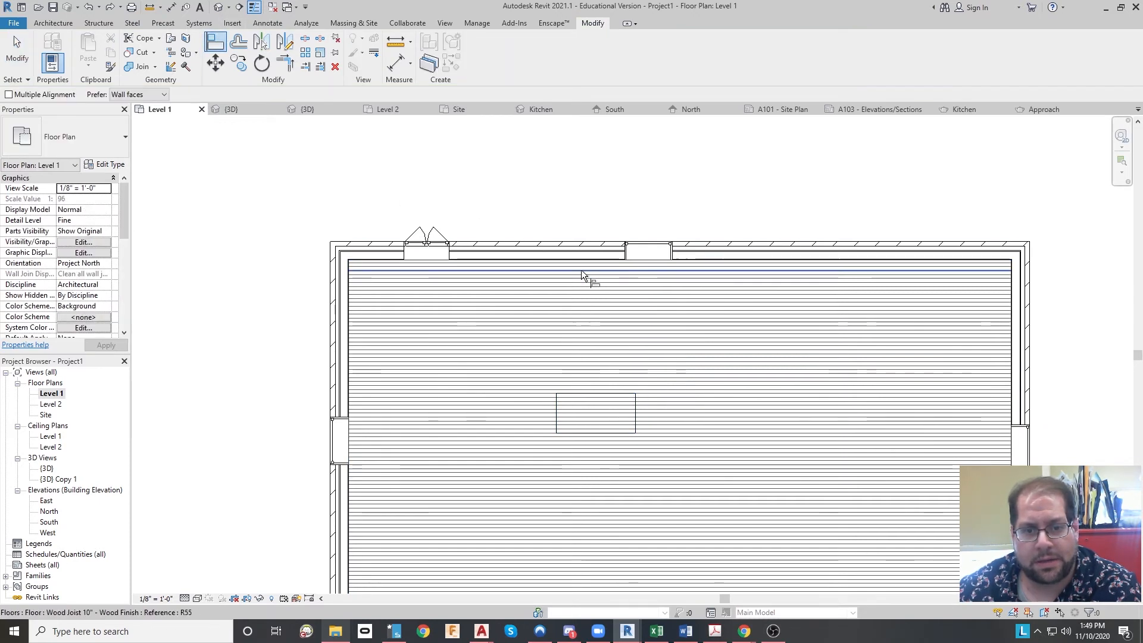
{"action": "left_click", "coordinate": [569, 260]}
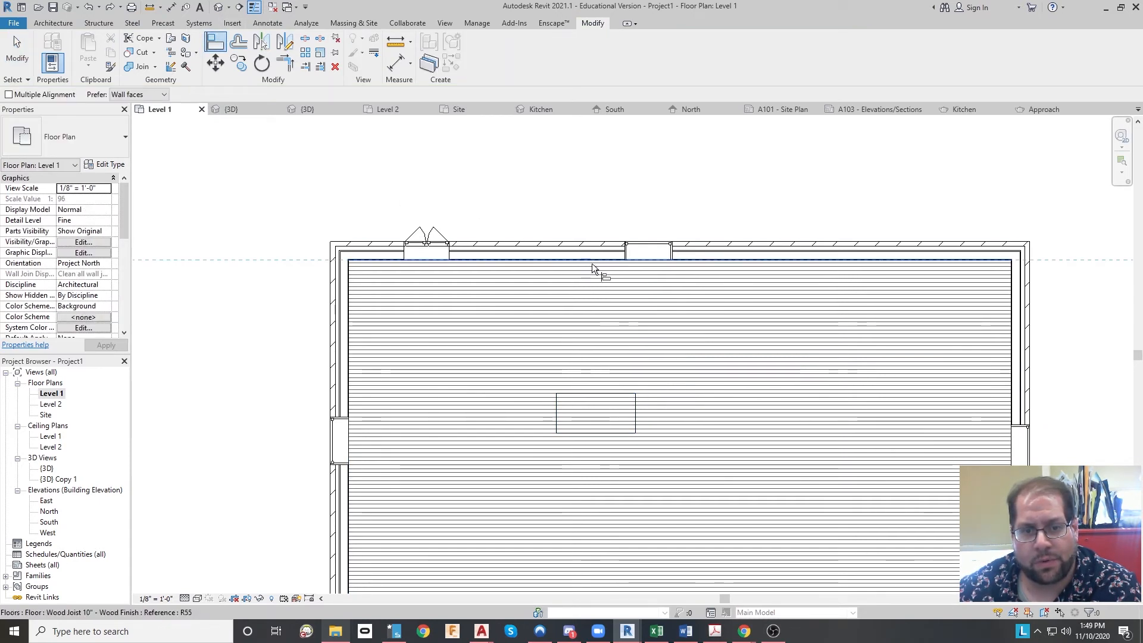
{"action": "left_click", "coordinate": [627, 392]}
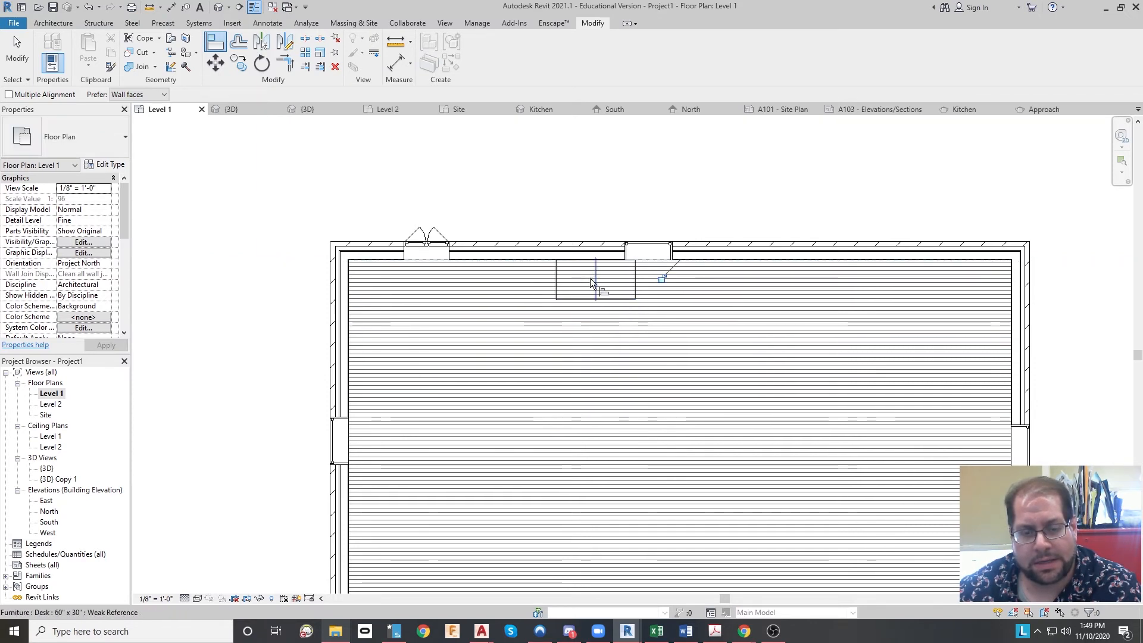
{"action": "left_click", "coordinate": [557, 275]}
{"action": "key", "text": "Escape"}
{"action": "key", "text": "Escape"}
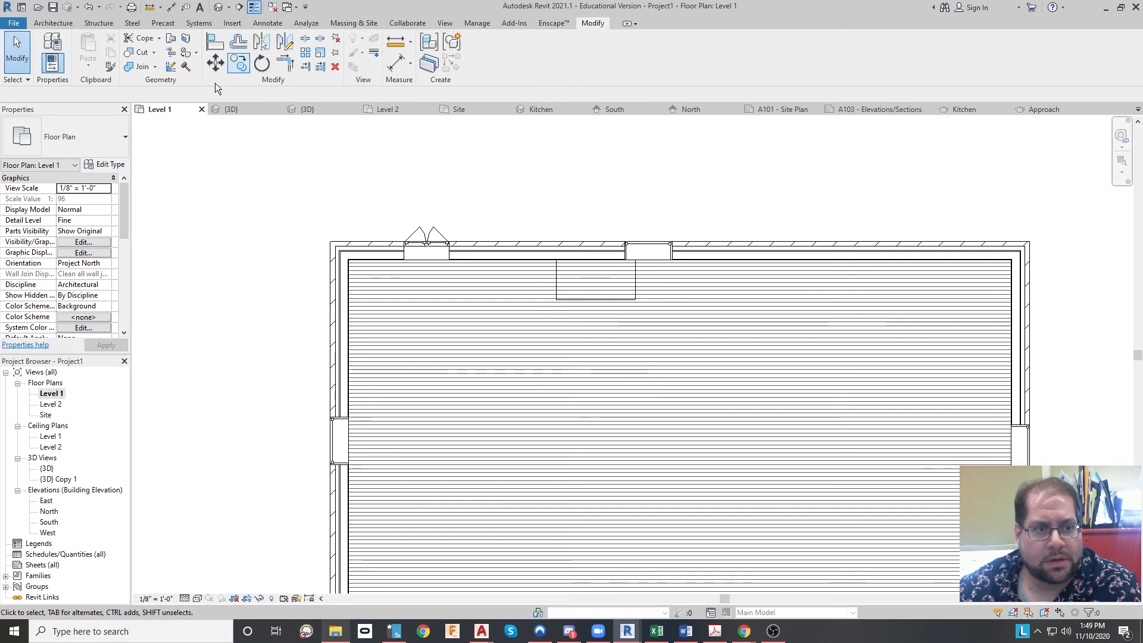
{"action": "left_click", "coordinate": [595, 301]}
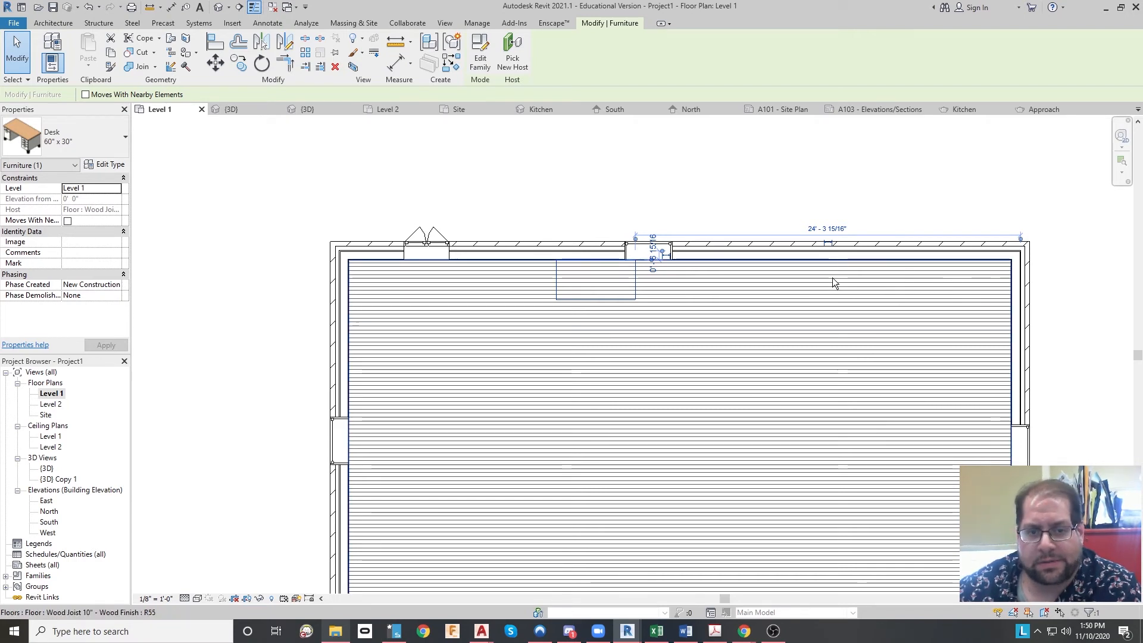
{"action": "key", "text": "Escape"}
Delete the wood joist floor and the desk from Level 1, and check the empty house in the {3D} Copy 1 view
{"action": "middle_click_drag", "start_coordinate": [867, 434], "coordinate": [736, 303]}
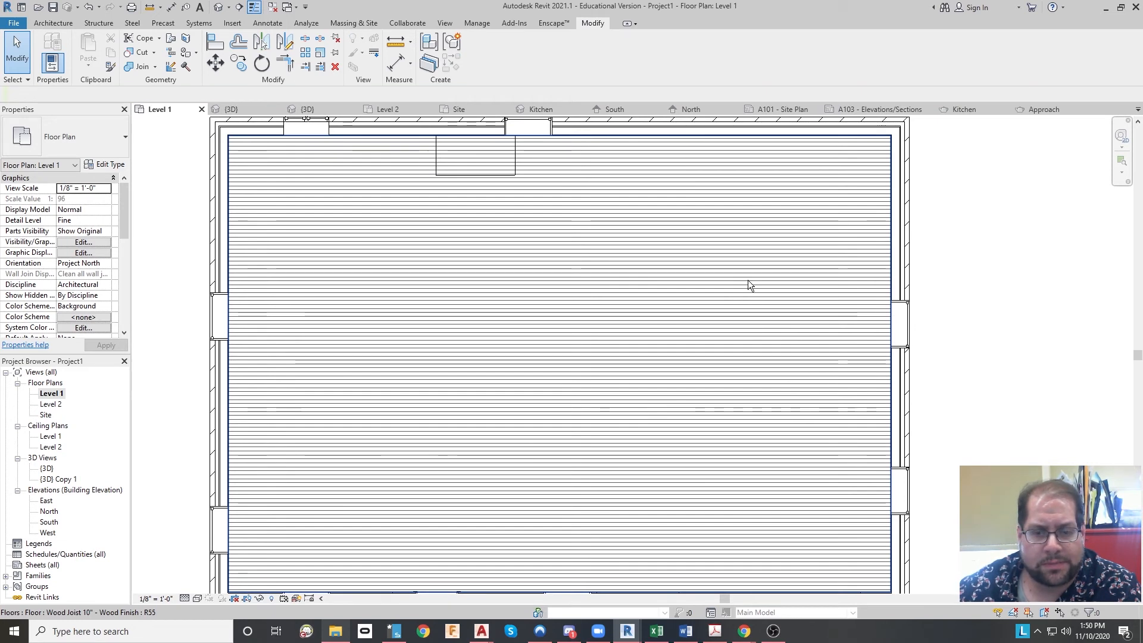
{"action": "scroll", "coordinate": [829, 260], "scroll_direction": "down", "scroll_amount": 1}
{"action": "left_click", "coordinate": [807, 294]}
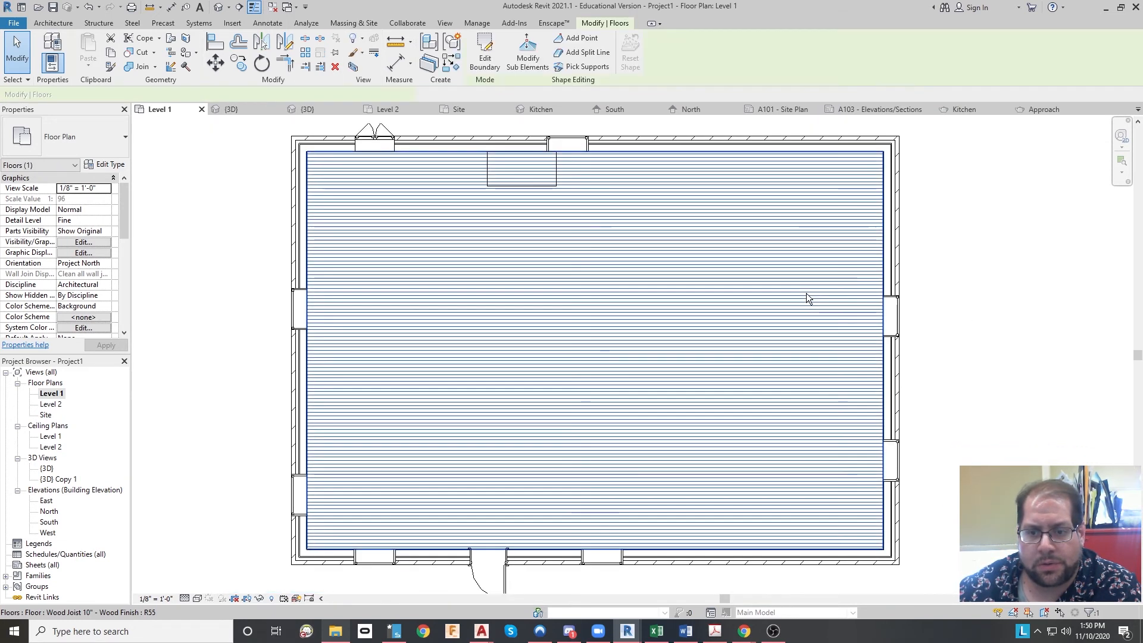
{"action": "key", "text": "Delete"}
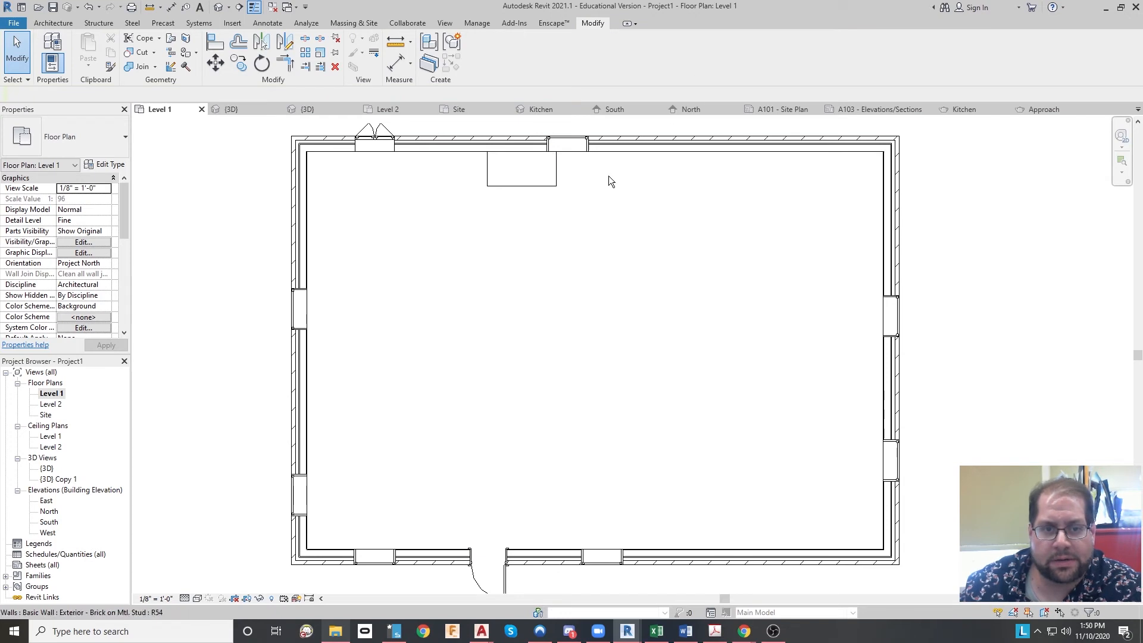
{"action": "left_click", "coordinate": [547, 183]}
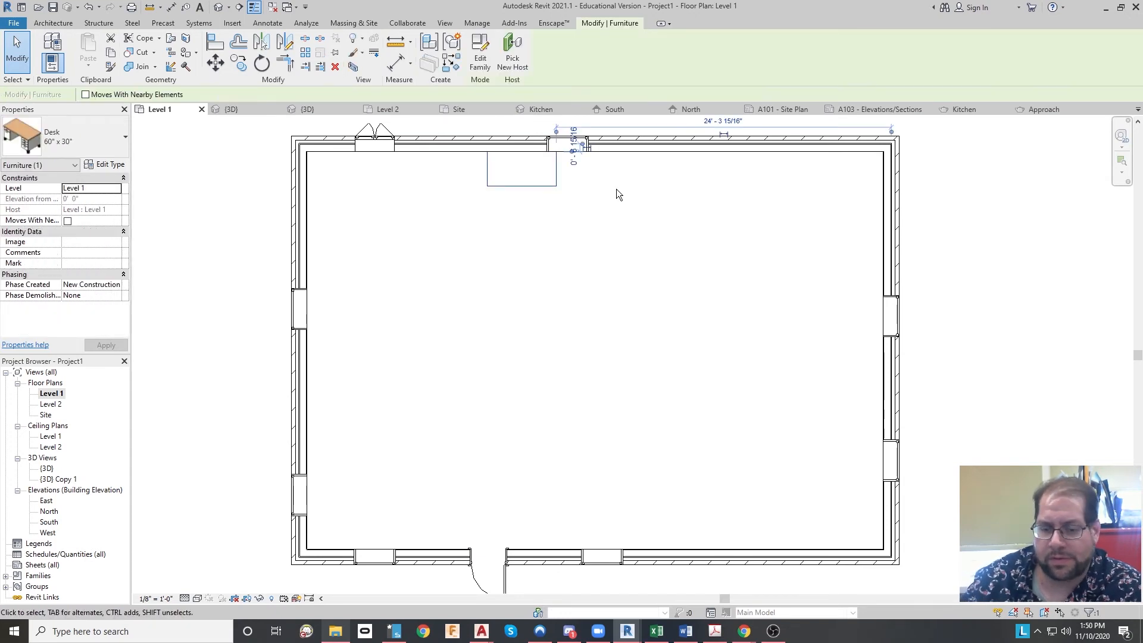
{"action": "key", "text": "Delete"}
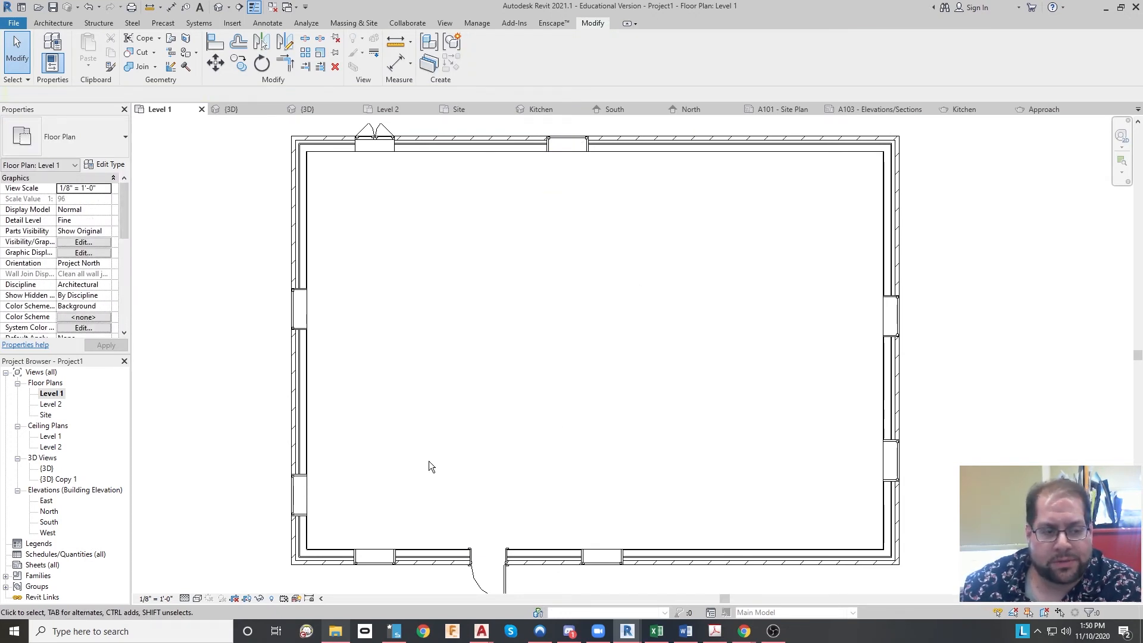
{"action": "double_click", "coordinate": [58, 479]}
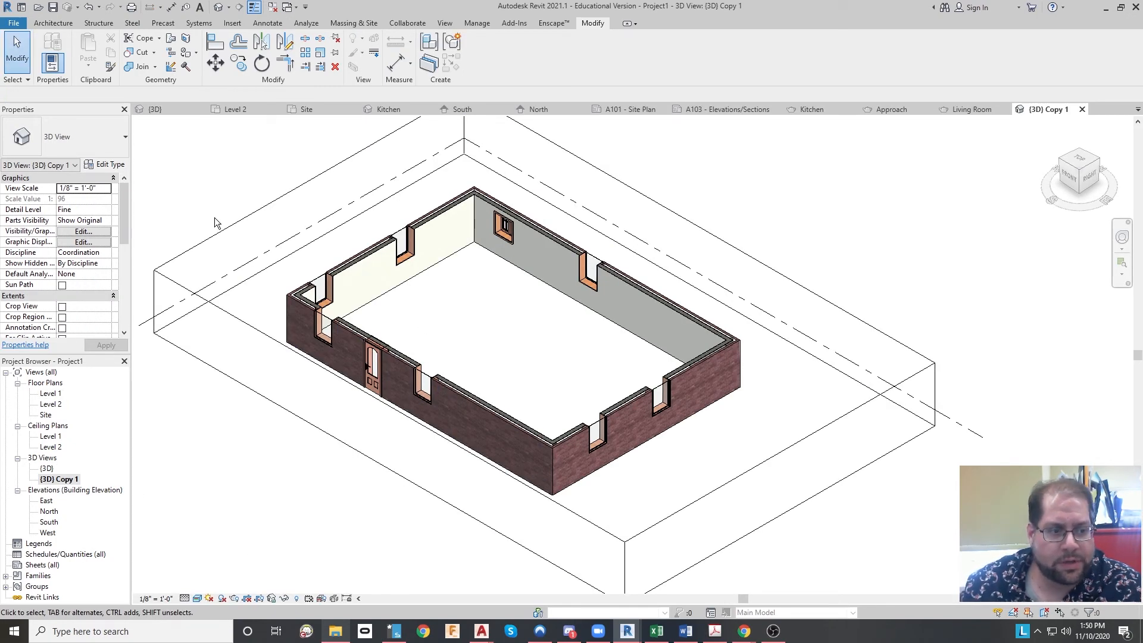
On Level 1, create a Wood Joist 10" - Wood Finish floor with a rectangular boundary of 41' - 10 1/8" by 28' - 10 1/8" between opposite interior wall corners
{"action": "double_click", "coordinate": [51, 394]}
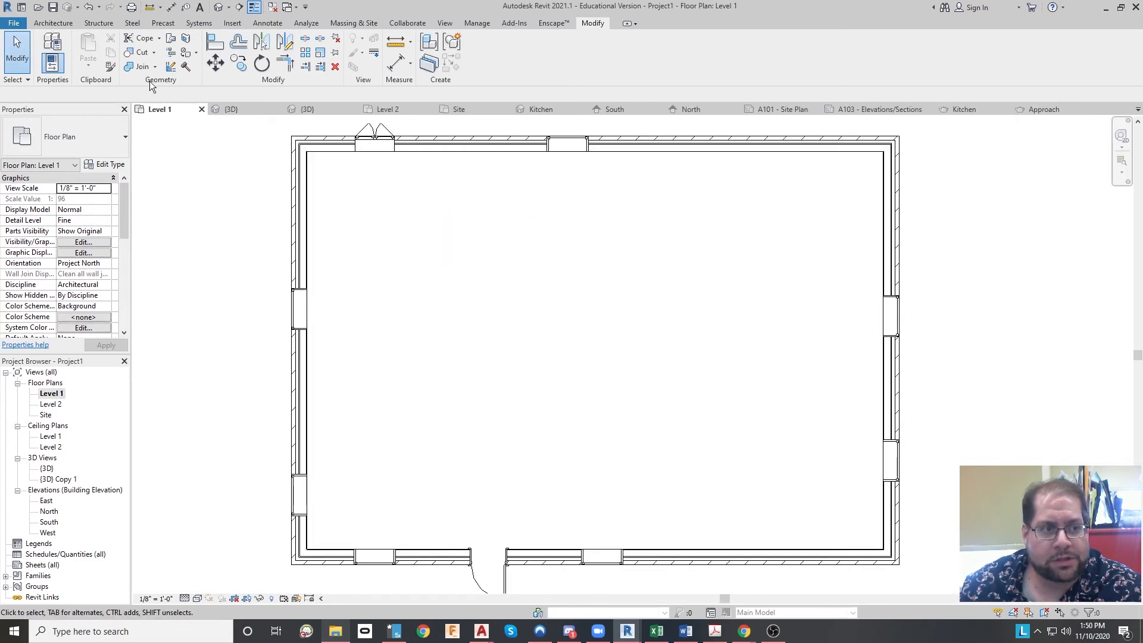
{"action": "left_click", "coordinate": [52, 22]}
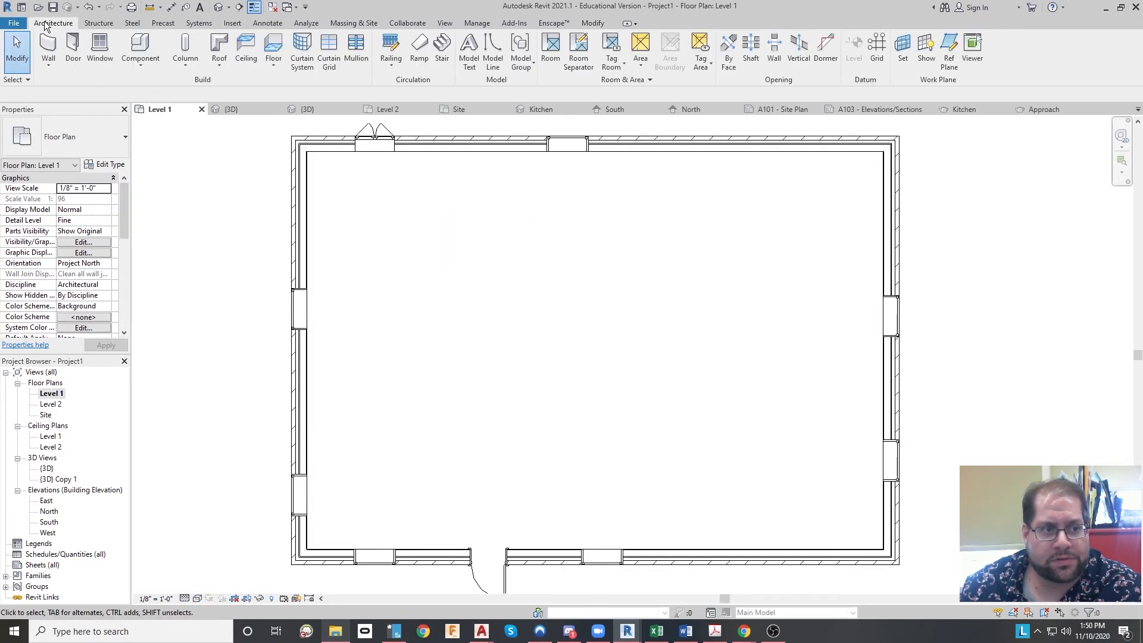
{"action": "left_click", "coordinate": [275, 47]}
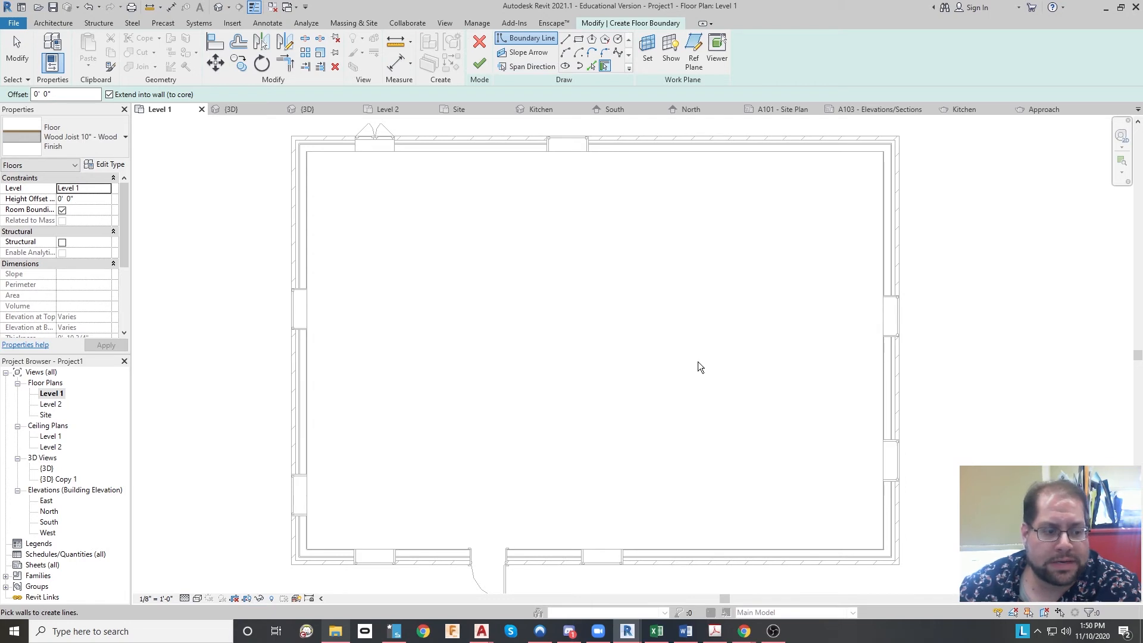
{"action": "left_click", "coordinate": [581, 39]}
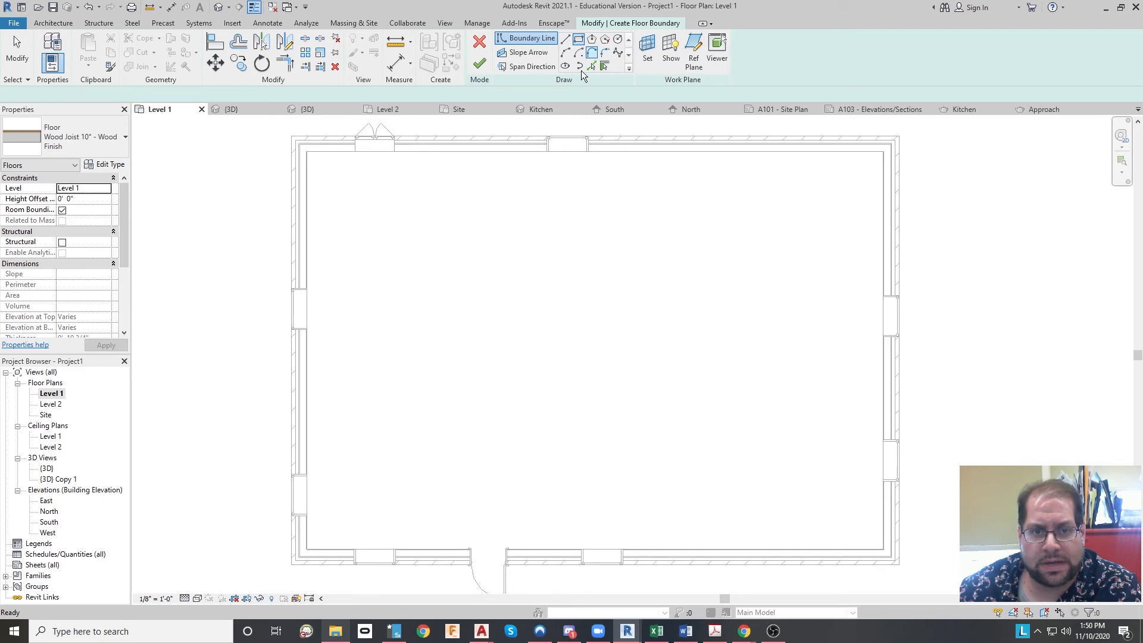
{"action": "left_click", "coordinate": [306, 549]}
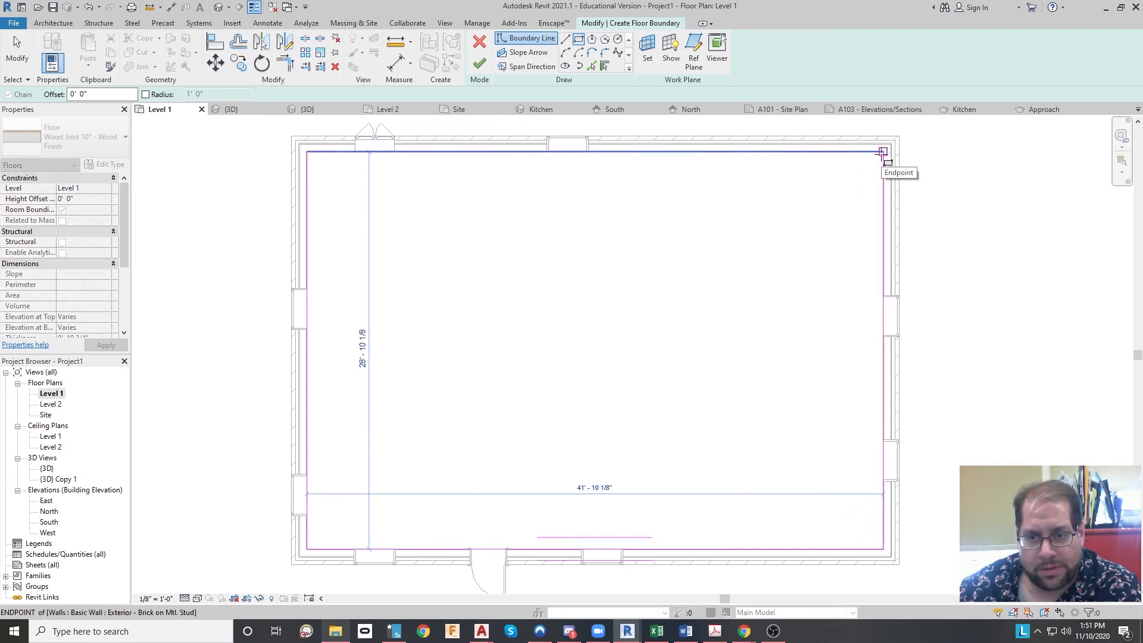
{"action": "left_click", "coordinate": [883, 152]}
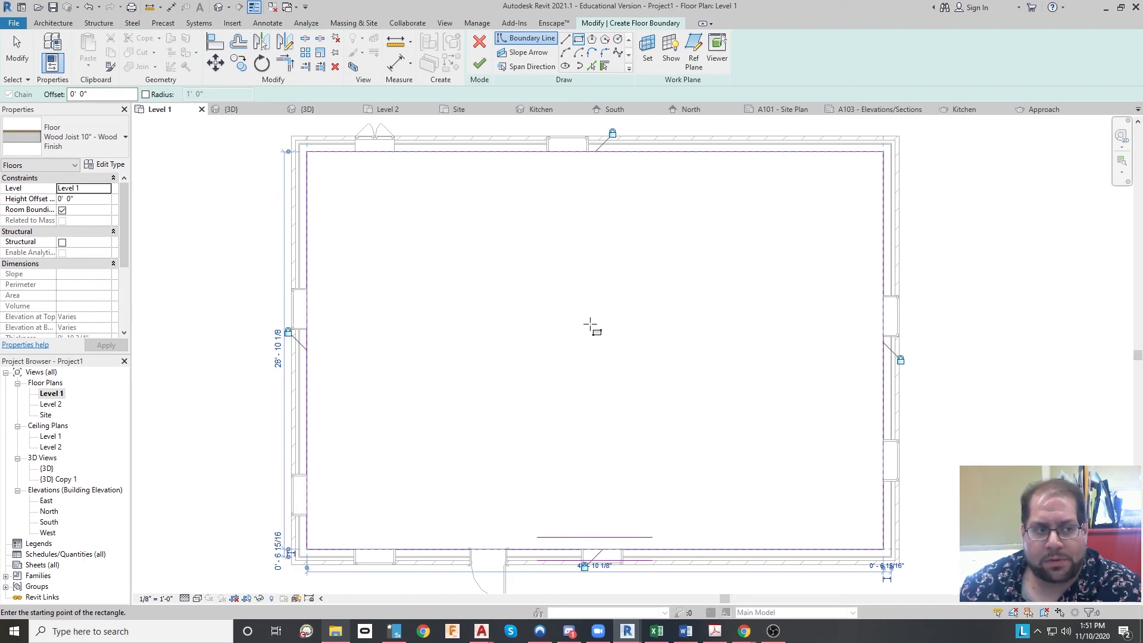
{"action": "left_click", "coordinate": [479, 64]}
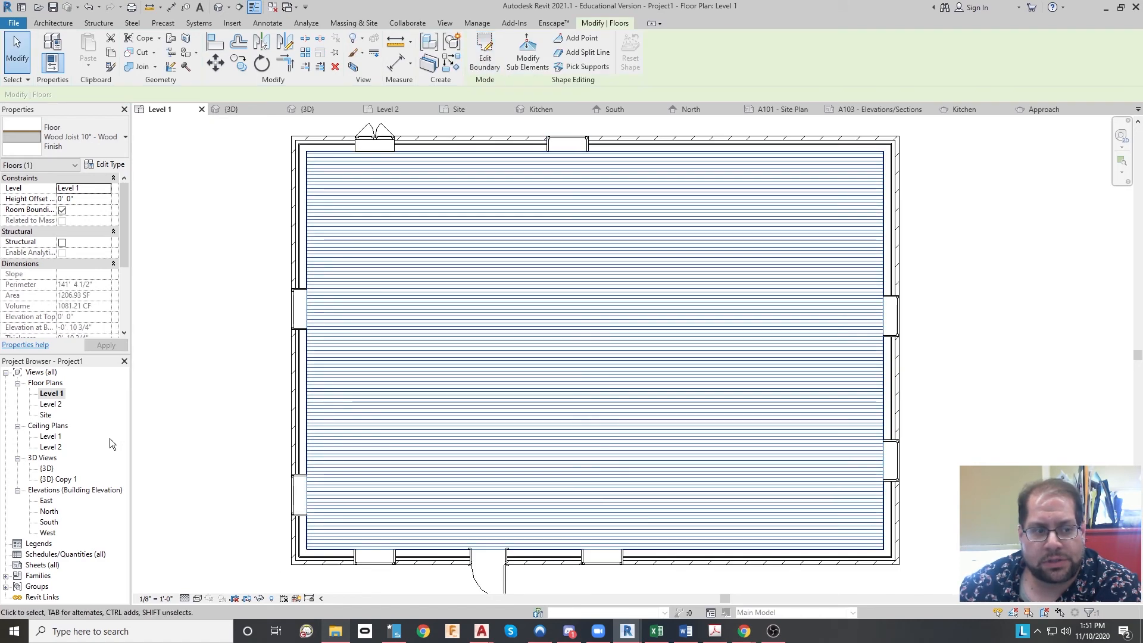
In {3D} Copy 1, edit the floor boundary by moving its west edge inward to about 22' from the west wall, removing the conflicting constraints
{"action": "double_click", "coordinate": [57, 478]}
{"action": "left_click", "coordinate": [483, 364]}
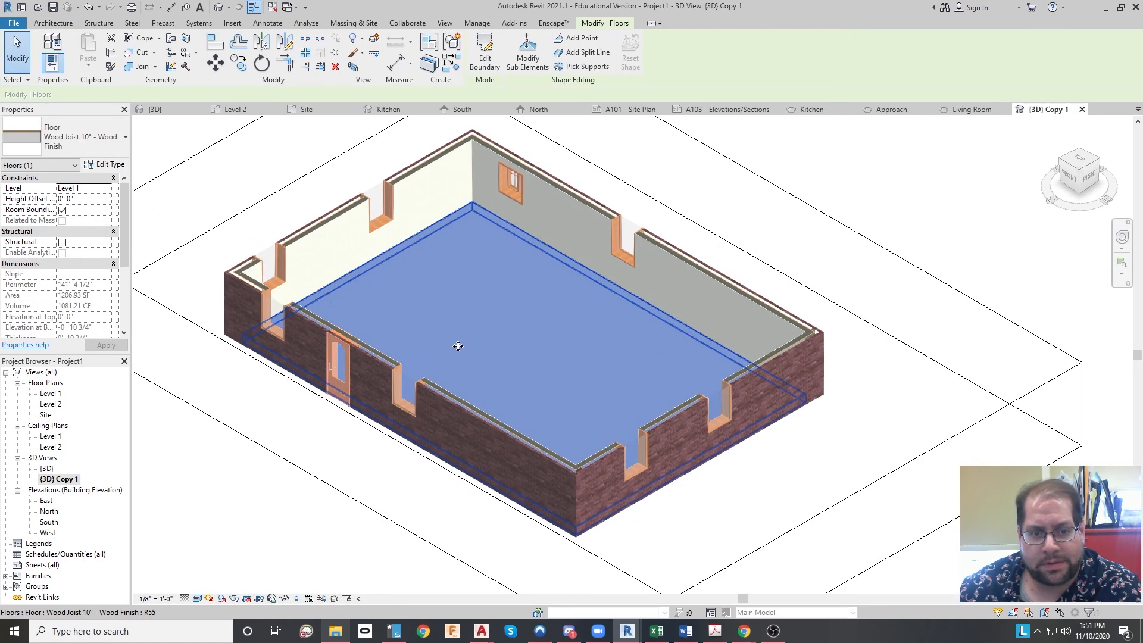
{"action": "scroll", "coordinate": [484, 352], "scroll_direction": "up", "scroll_amount": 5}
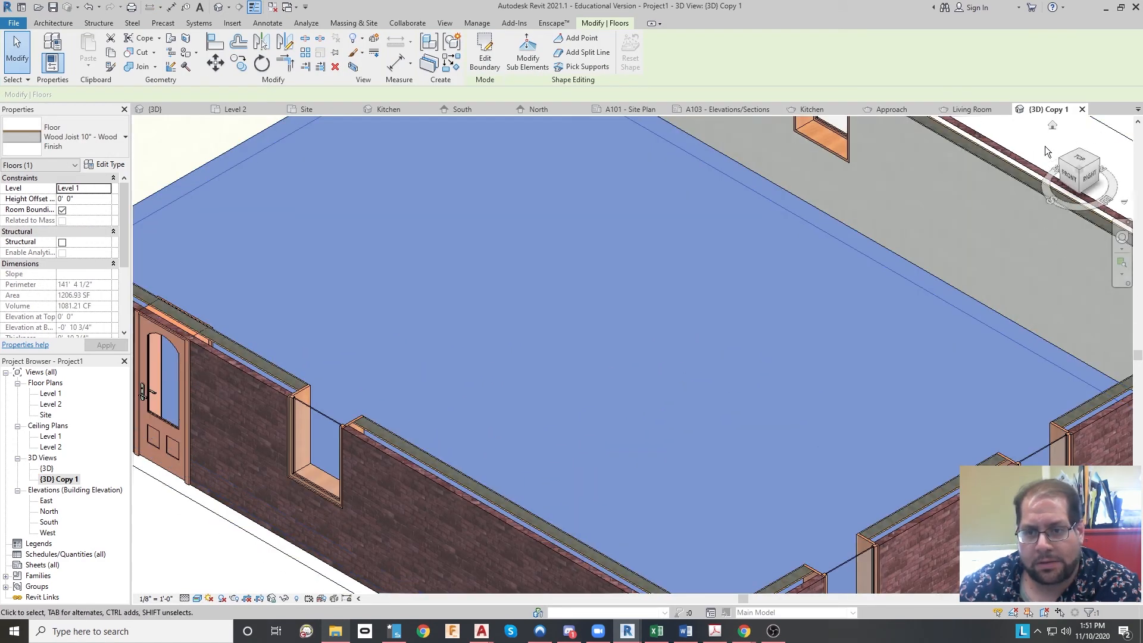
{"action": "scroll", "coordinate": [1023, 176], "scroll_direction": "down", "scroll_amount": 5}
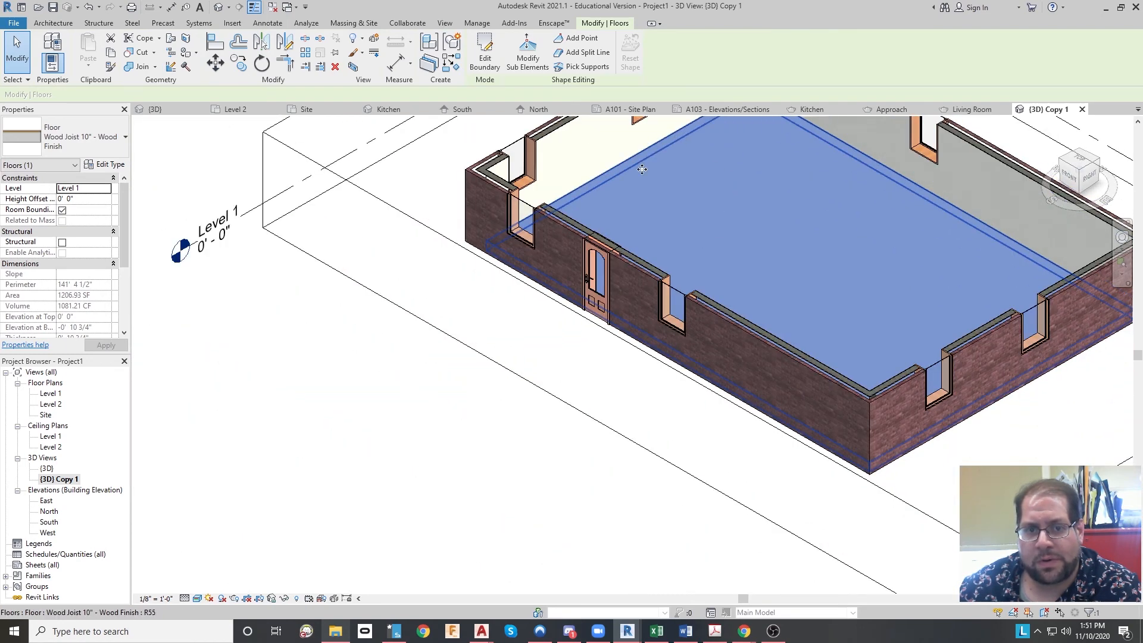
{"action": "left_click", "coordinate": [485, 60]}
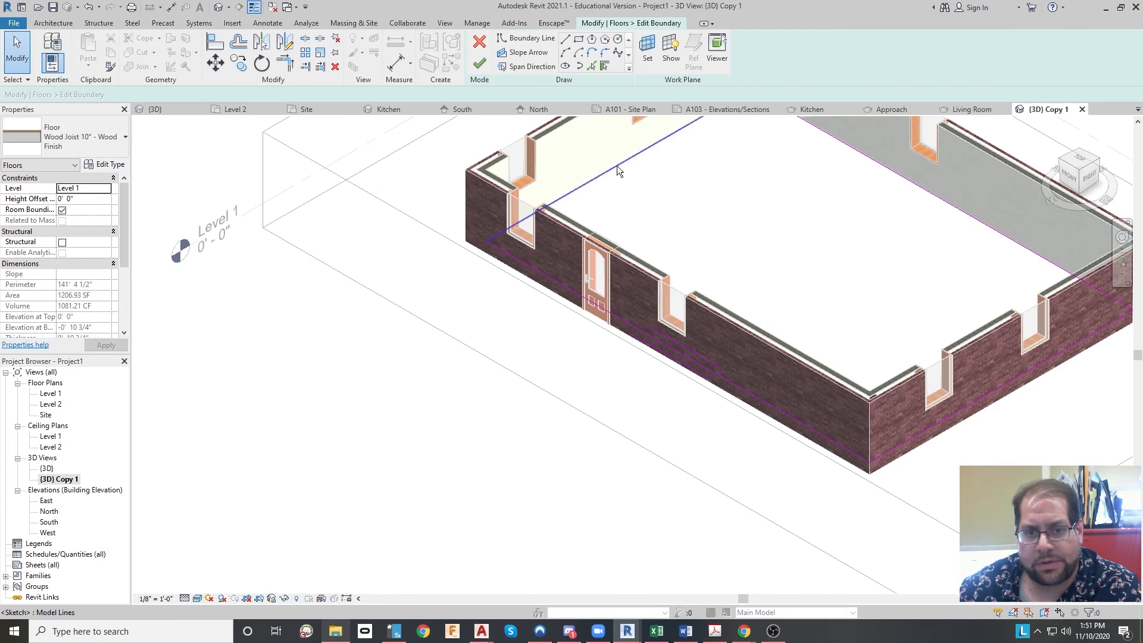
{"action": "left_click_drag", "start_coordinate": [616, 170], "coordinate": [810, 280]}
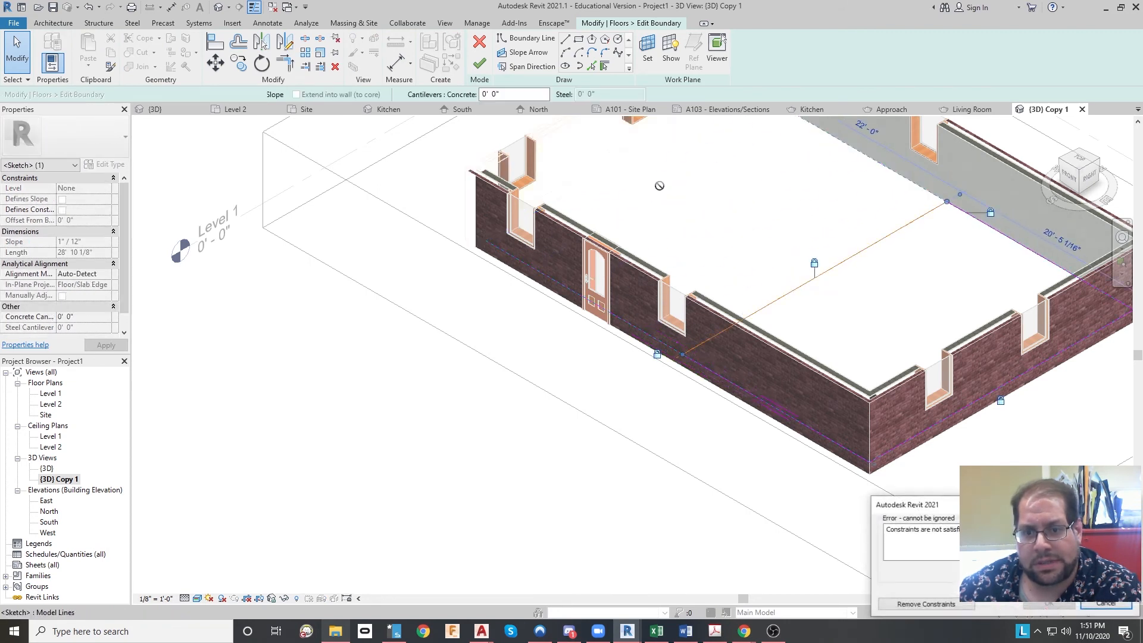
{"action": "left_click", "coordinate": [939, 601]}
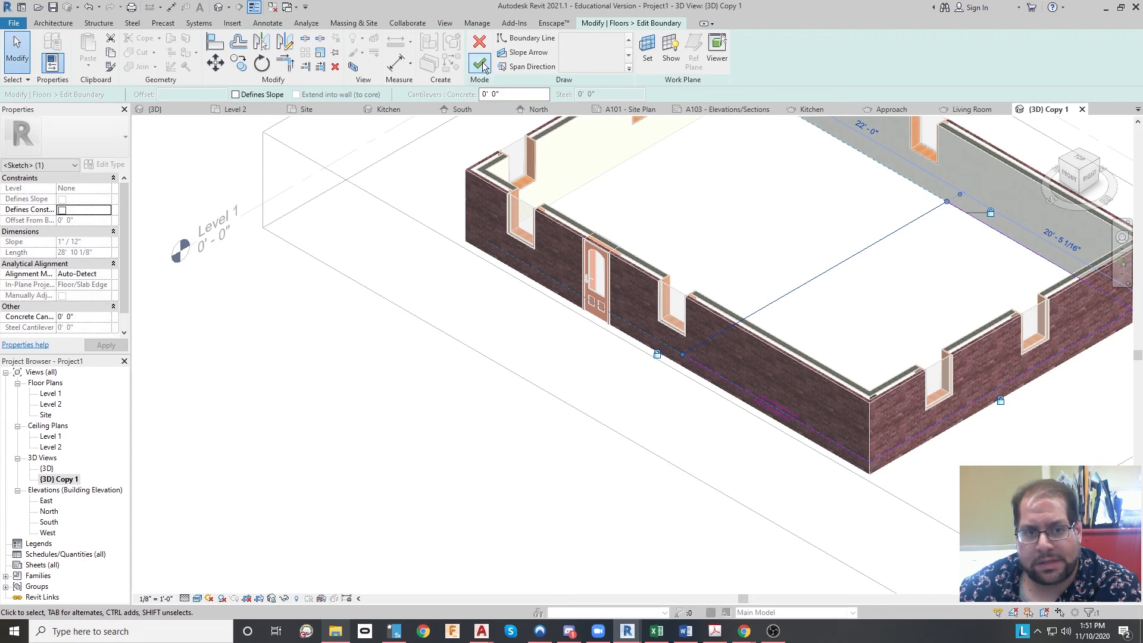
{"action": "left_click", "coordinate": [481, 63]}
{"action": "left_click", "coordinate": [748, 217]}
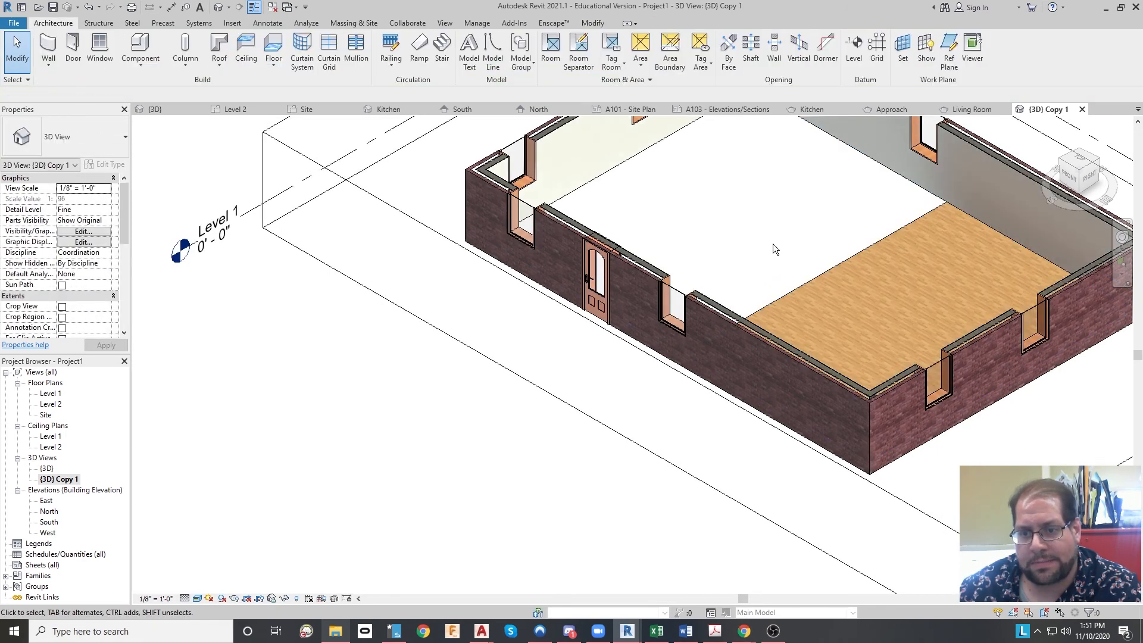
Select all the walls, openings and the floor together with a selection window in the 3D view, and clear the selection
{"action": "scroll", "coordinate": [792, 244], "scroll_direction": "down", "scroll_amount": 2}
{"action": "middle_click_drag", "start_coordinate": [842, 242], "coordinate": [660, 341]}
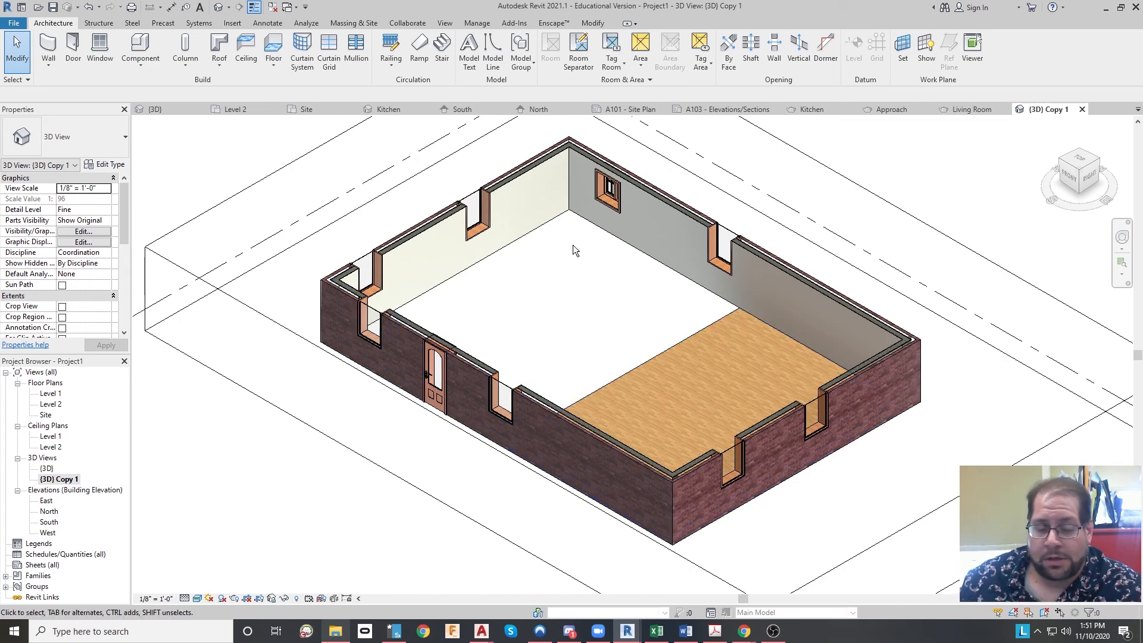
{"action": "scroll", "coordinate": [445, 216], "scroll_direction": "down", "scroll_amount": 1}
{"action": "middle_click_drag", "start_coordinate": [445, 216], "coordinate": [509, 304], "text": "shift"}
{"action": "left_click_drag", "start_coordinate": [257, 159], "coordinate": [989, 585]}
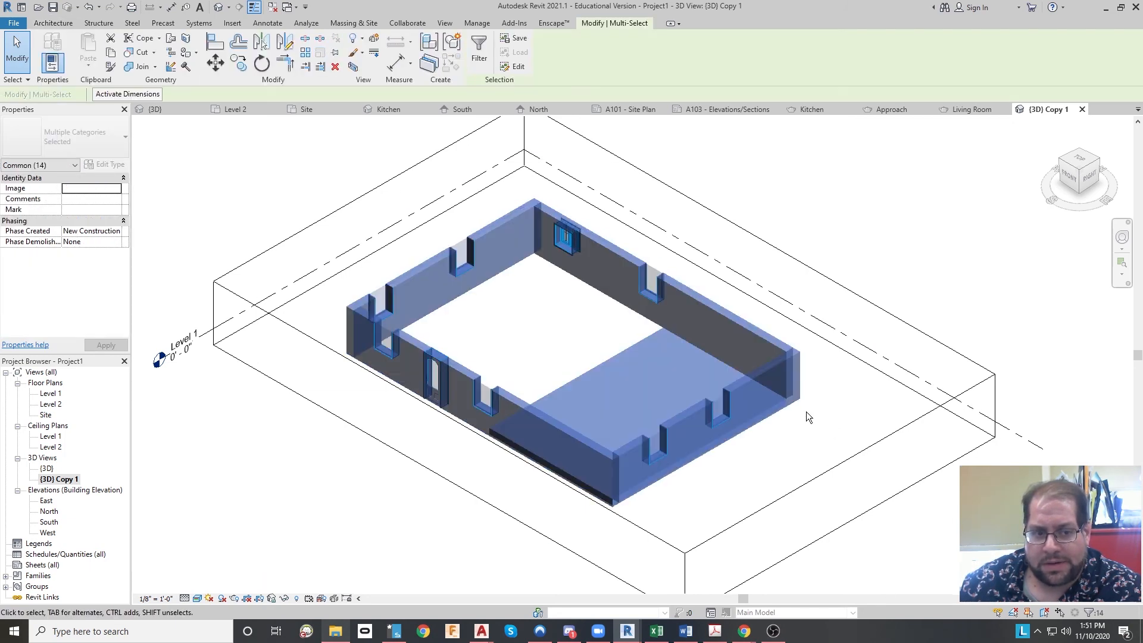
{"action": "key", "text": "Escape"}
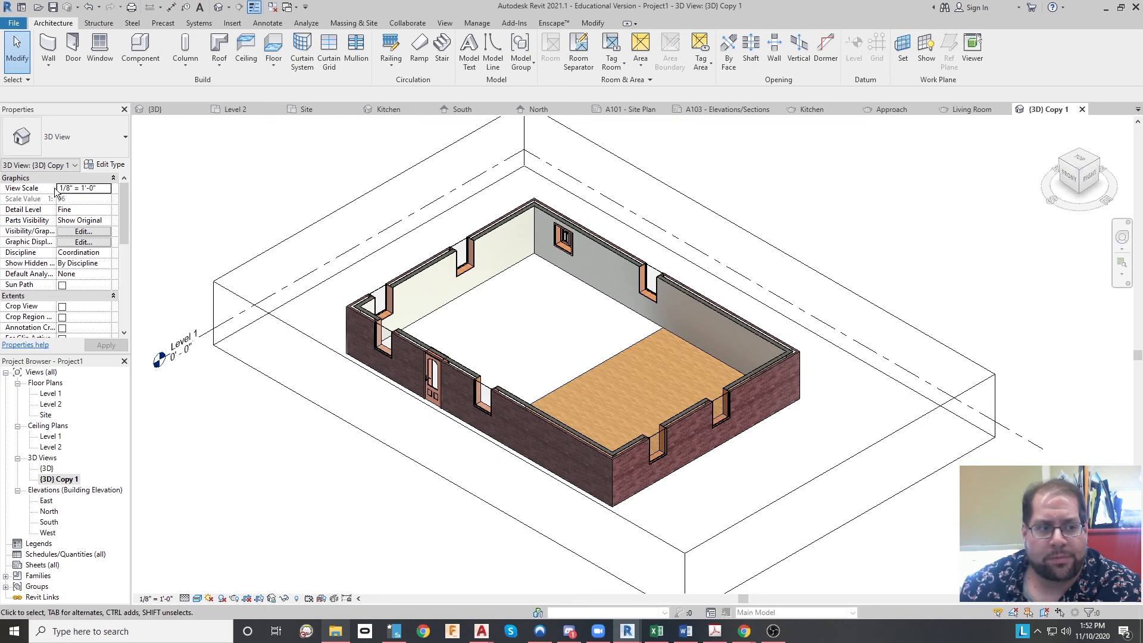
View the types available for the current 3D view and close the list without changing the type
{"action": "left_click", "coordinate": [73, 148]}
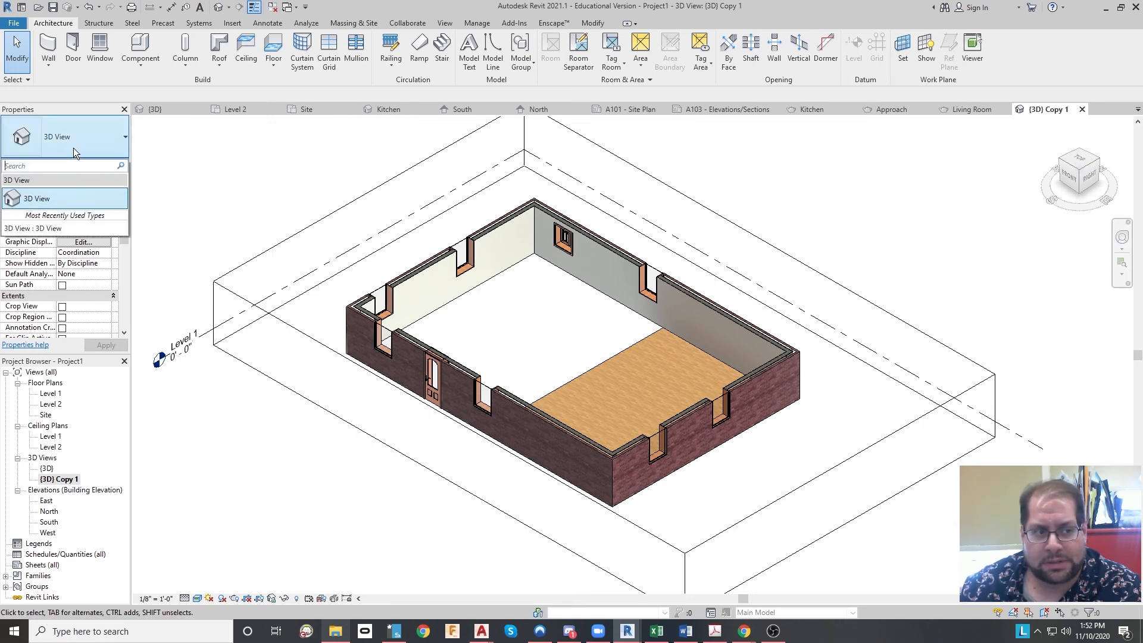
{"action": "left_click", "coordinate": [73, 147]}
{"action": "left_click", "coordinate": [73, 148]}
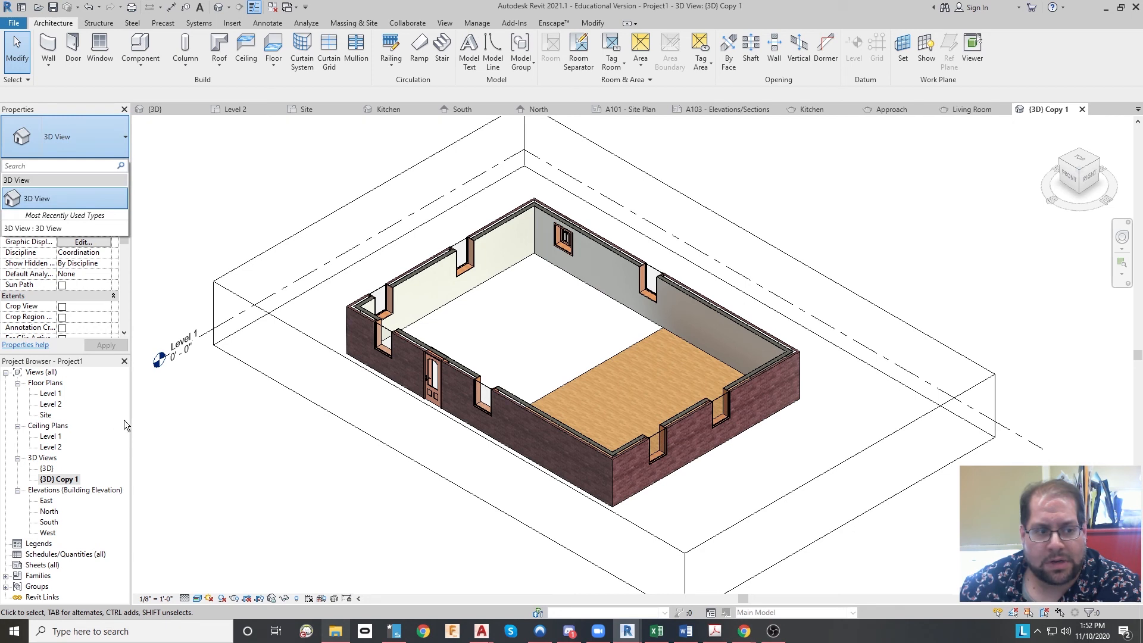
{"action": "left_click", "coordinate": [84, 406]}
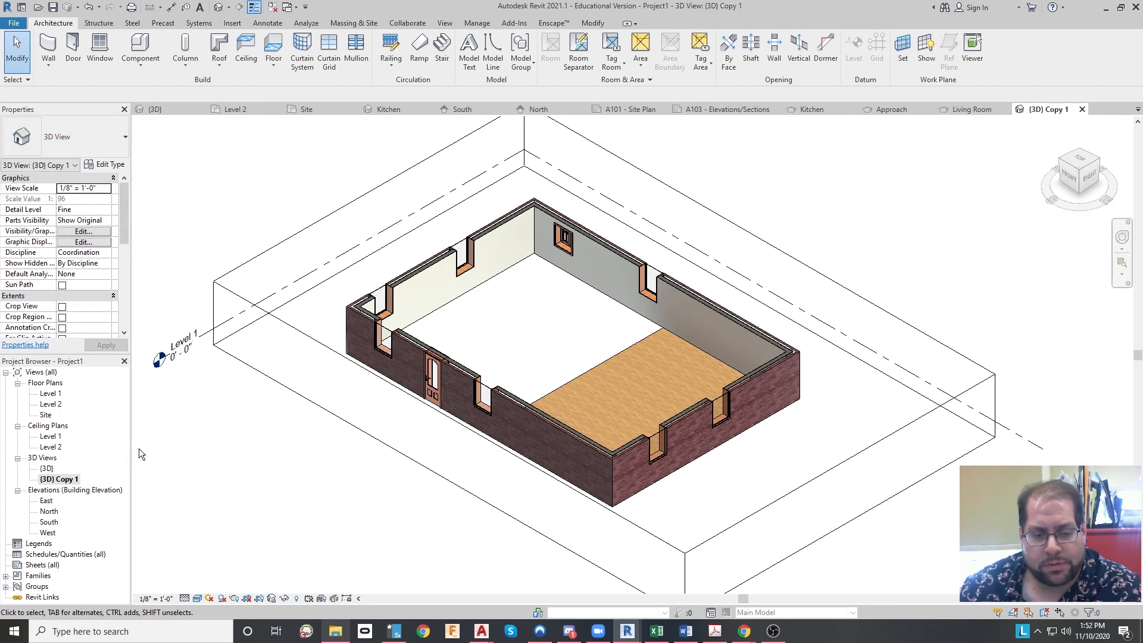
Preview the {3D} Copy 1 view in the Wireframe visual style and set it to Hidden Line
{"action": "left_click", "coordinate": [198, 598]}
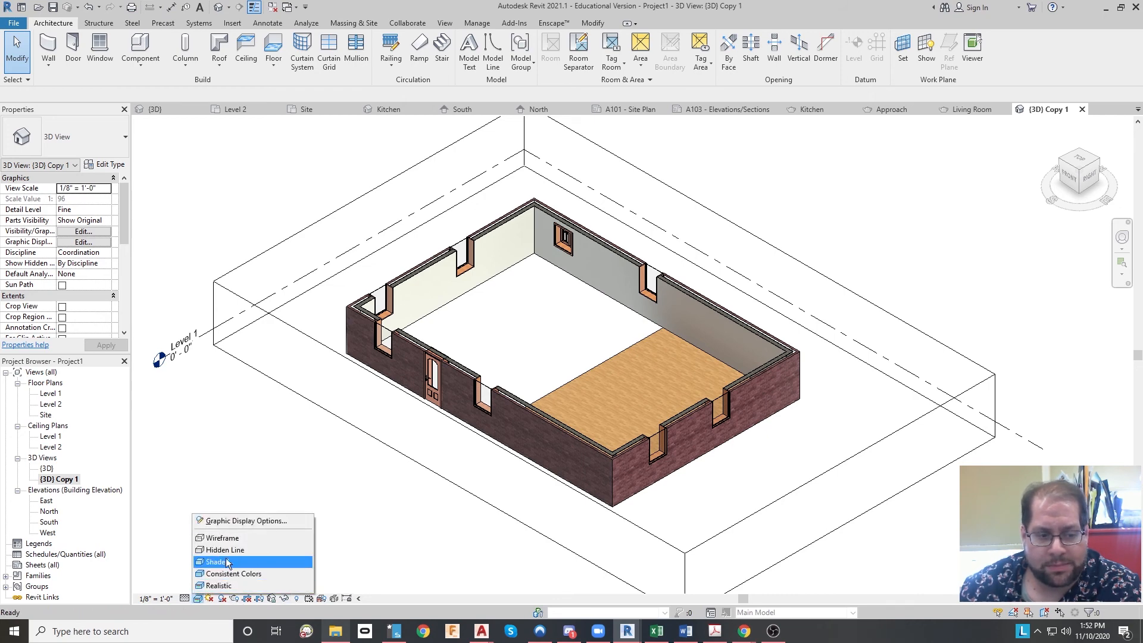
{"action": "left_click", "coordinate": [237, 540]}
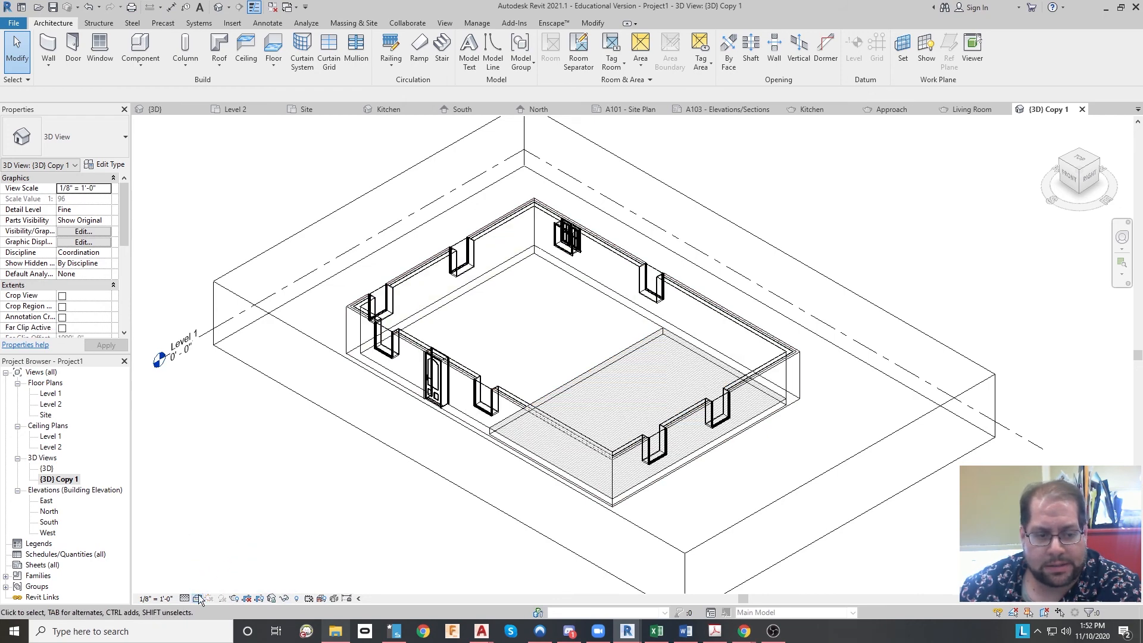
{"action": "left_click", "coordinate": [198, 598]}
{"action": "left_click", "coordinate": [237, 551]}
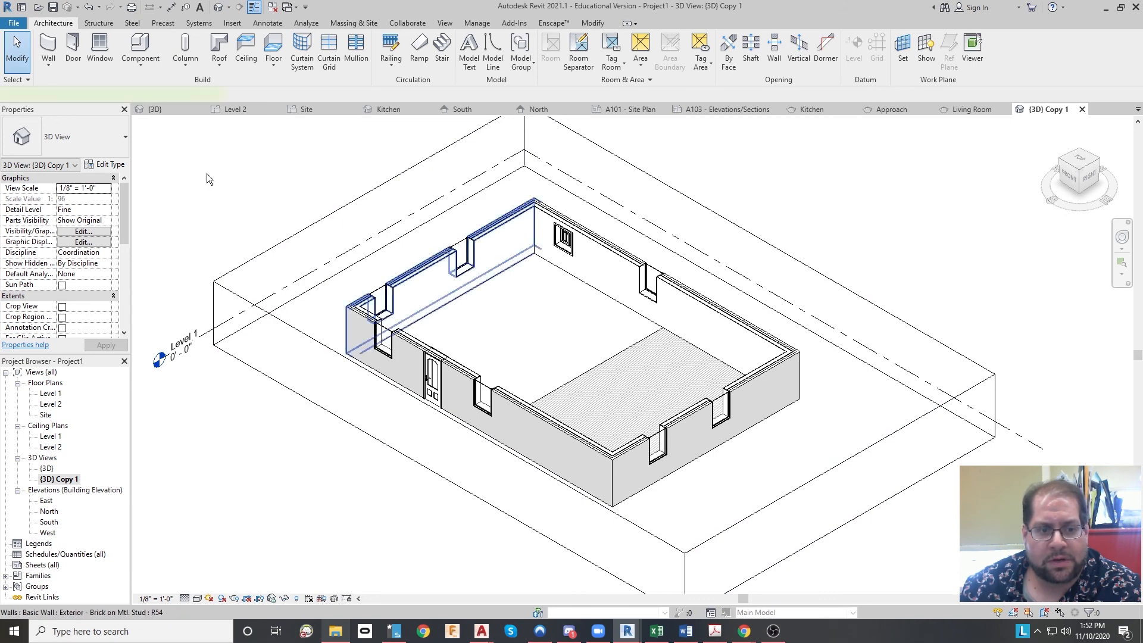
Open the floor's boundary sketch for editing in the 3D view and leave it without making changes
{"action": "left_click", "coordinate": [420, 289]}
{"action": "left_click", "coordinate": [570, 313]}
{"action": "left_click", "coordinate": [604, 366]}
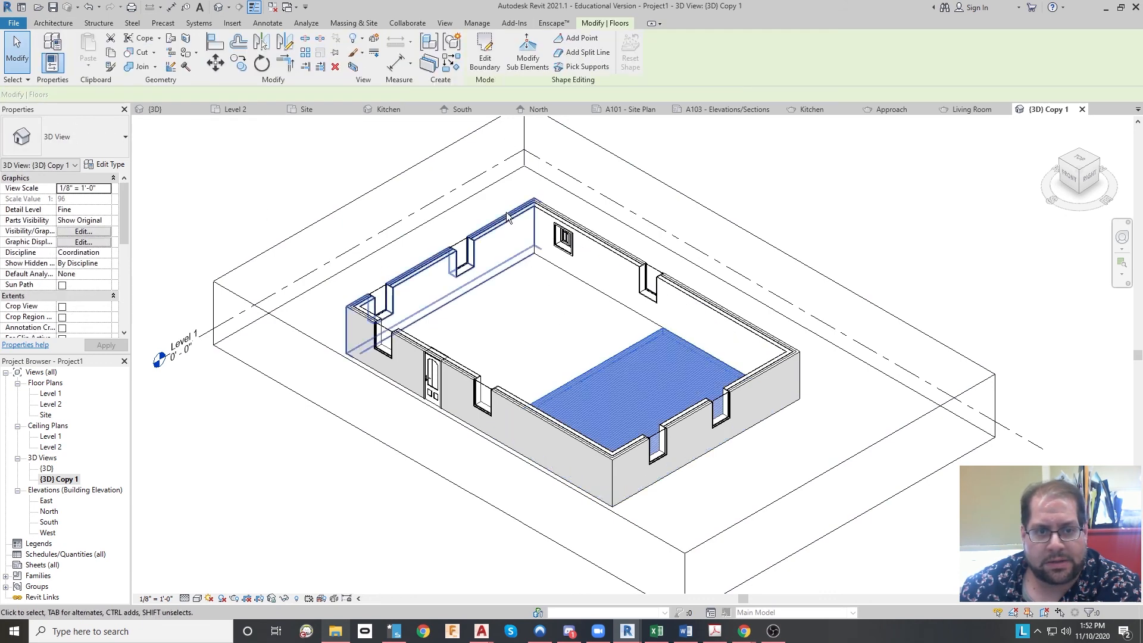
{"action": "left_click", "coordinate": [483, 66]}
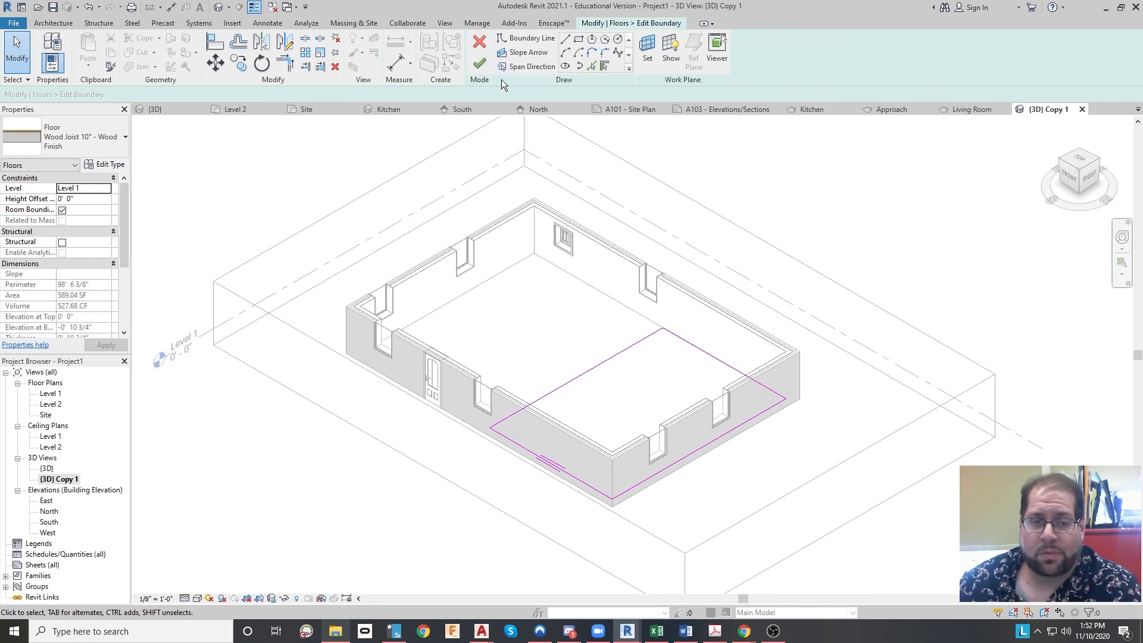
{"action": "left_click", "coordinate": [479, 43]}
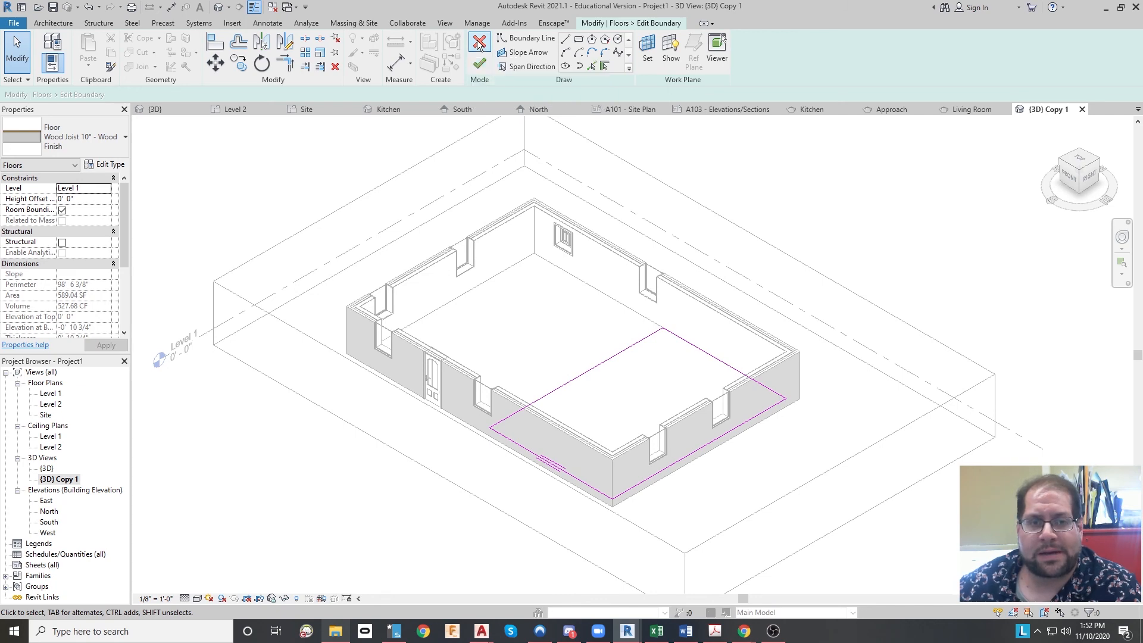
Edit the profile of the front wall with the door, cutting a rectangular opening about 5'-6" wide by 3'-6" high beyond the last window
{"action": "left_click", "coordinate": [516, 419]}
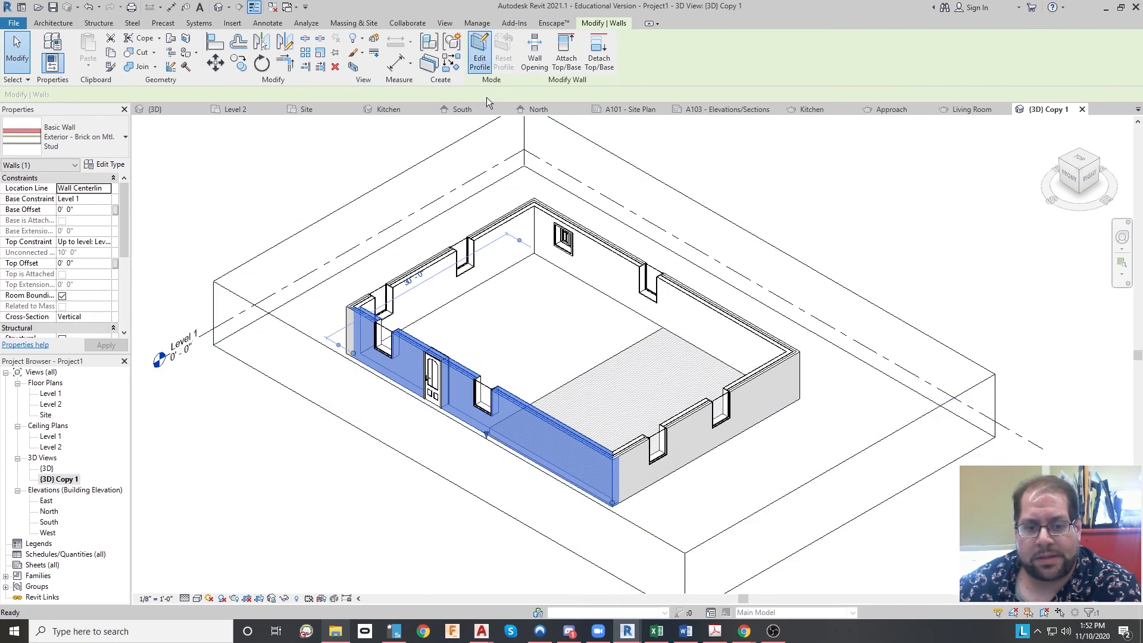
{"action": "left_click", "coordinate": [479, 56]}
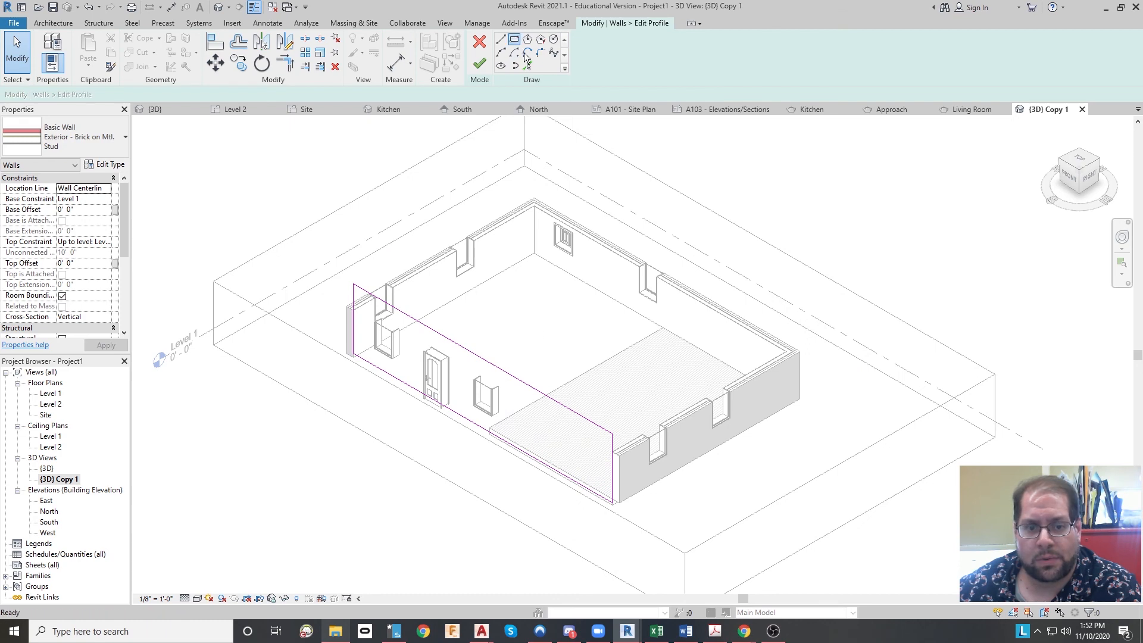
{"action": "left_click", "coordinate": [514, 39]}
{"action": "left_click", "coordinate": [518, 429]}
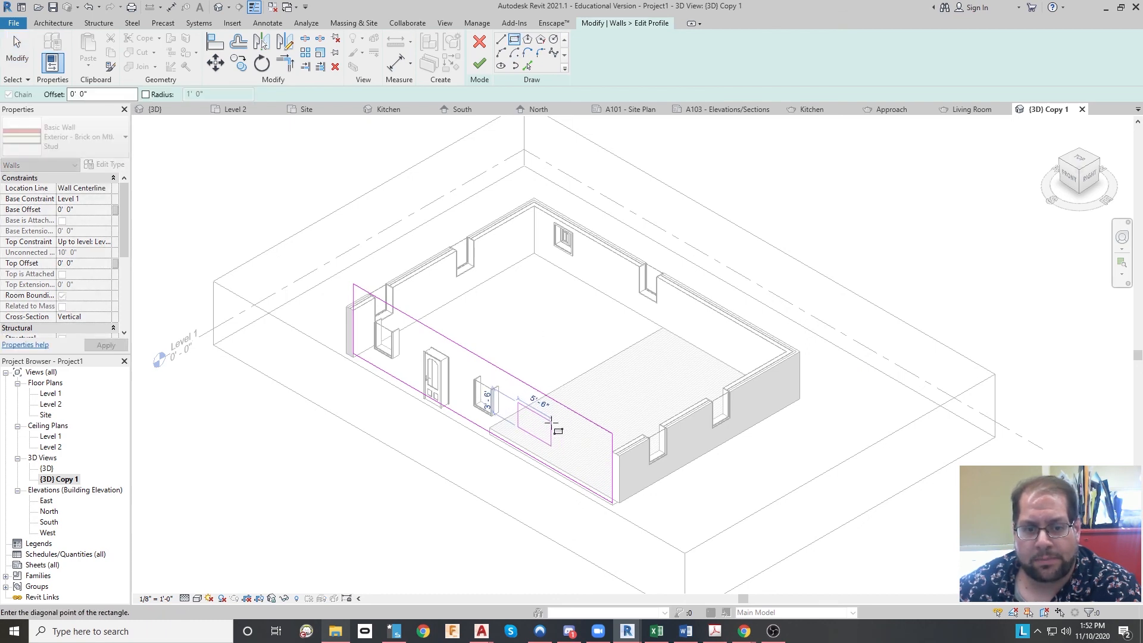
{"action": "left_click", "coordinate": [551, 423]}
{"action": "left_click", "coordinate": [480, 63]}
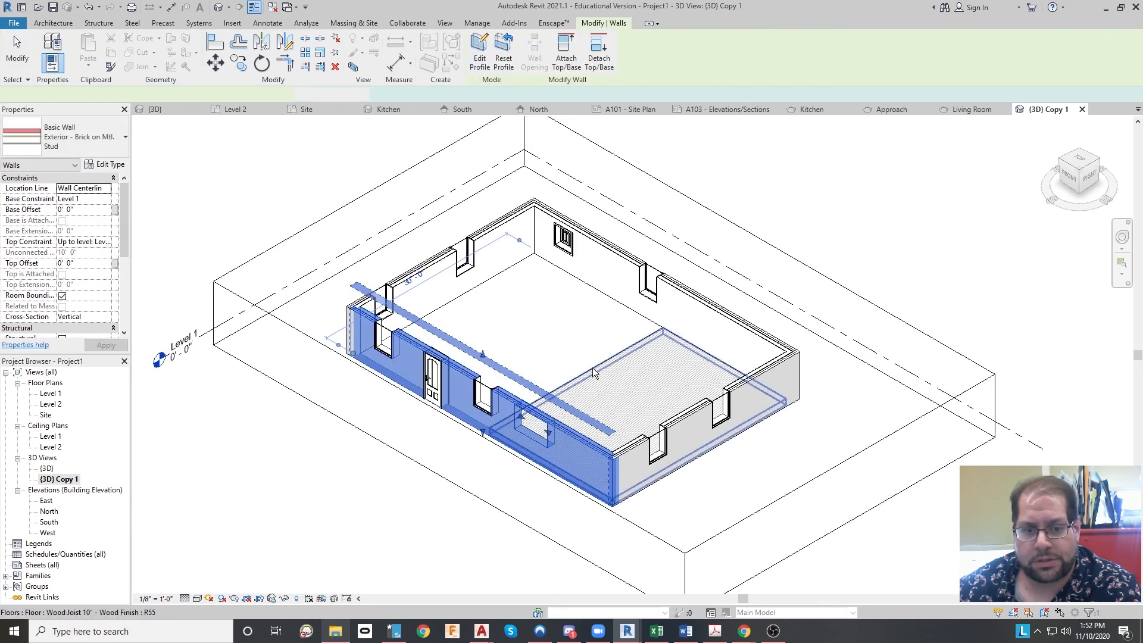
{"action": "left_click", "coordinate": [574, 513]}
{"action": "scroll", "coordinate": [552, 470], "scroll_direction": "up", "scroll_amount": 1}
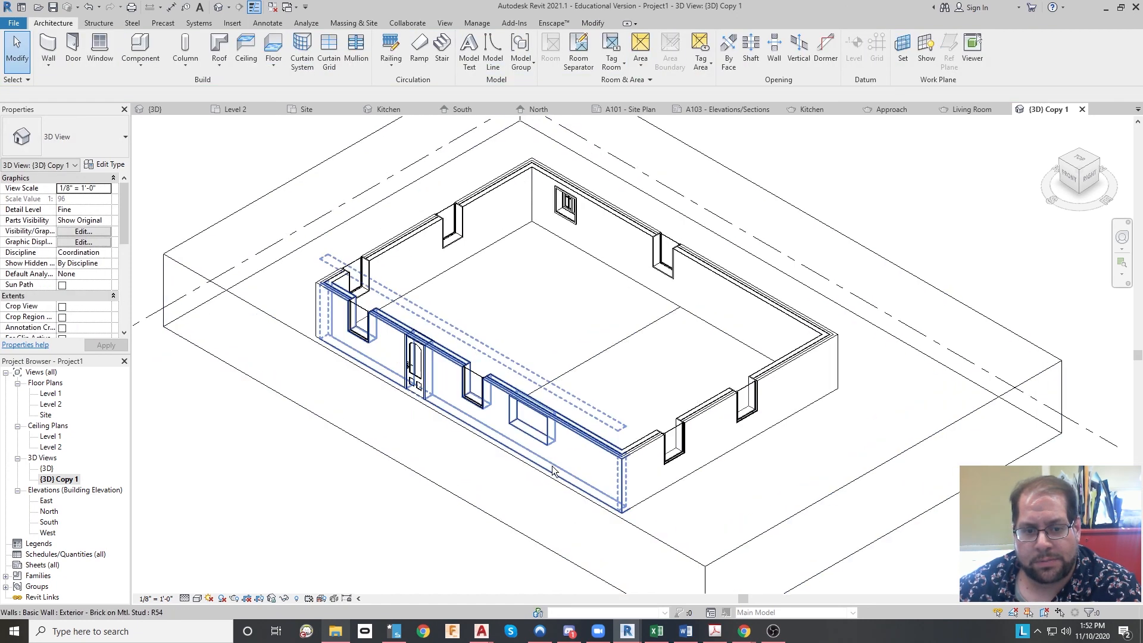
{"action": "scroll", "coordinate": [558, 449], "scroll_direction": "up", "scroll_amount": 2}
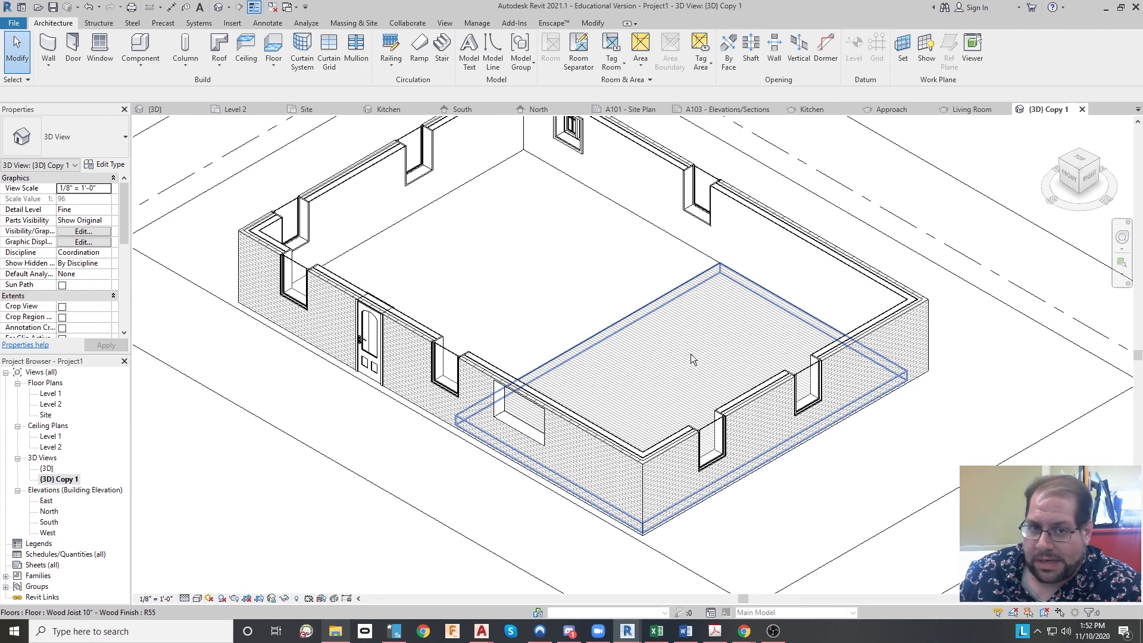
{"action": "middle_click_drag", "start_coordinate": [664, 245], "coordinate": [700, 308]}
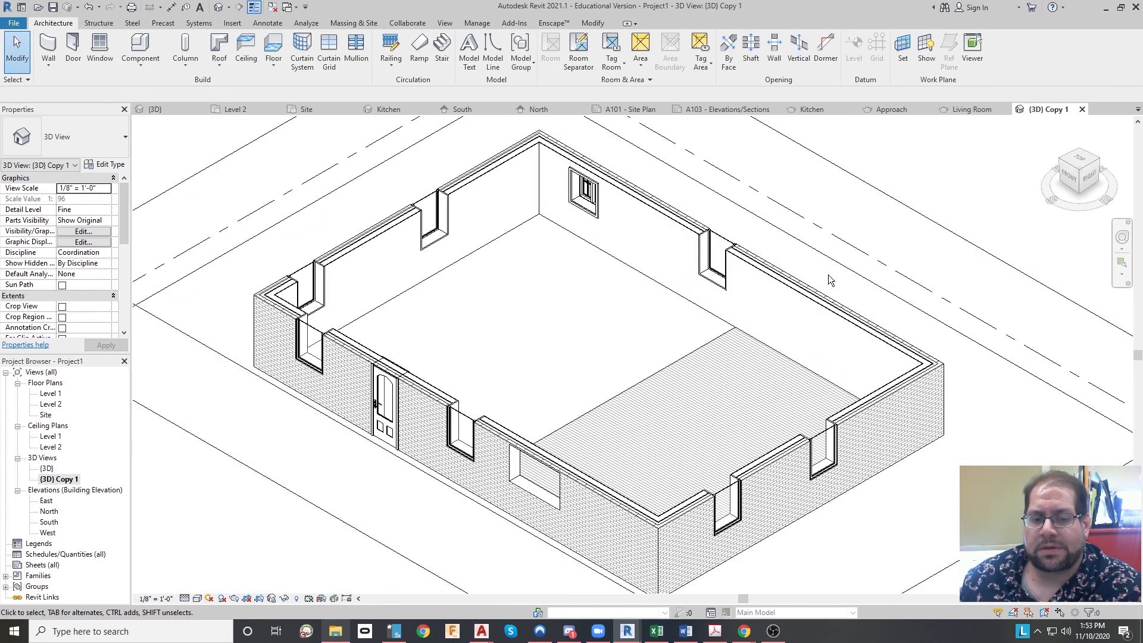
{"action": "middle_click_drag", "start_coordinate": [808, 326], "coordinate": [769, 277]}
{"action": "middle_click_drag", "start_coordinate": [641, 314], "coordinate": [660, 337]}
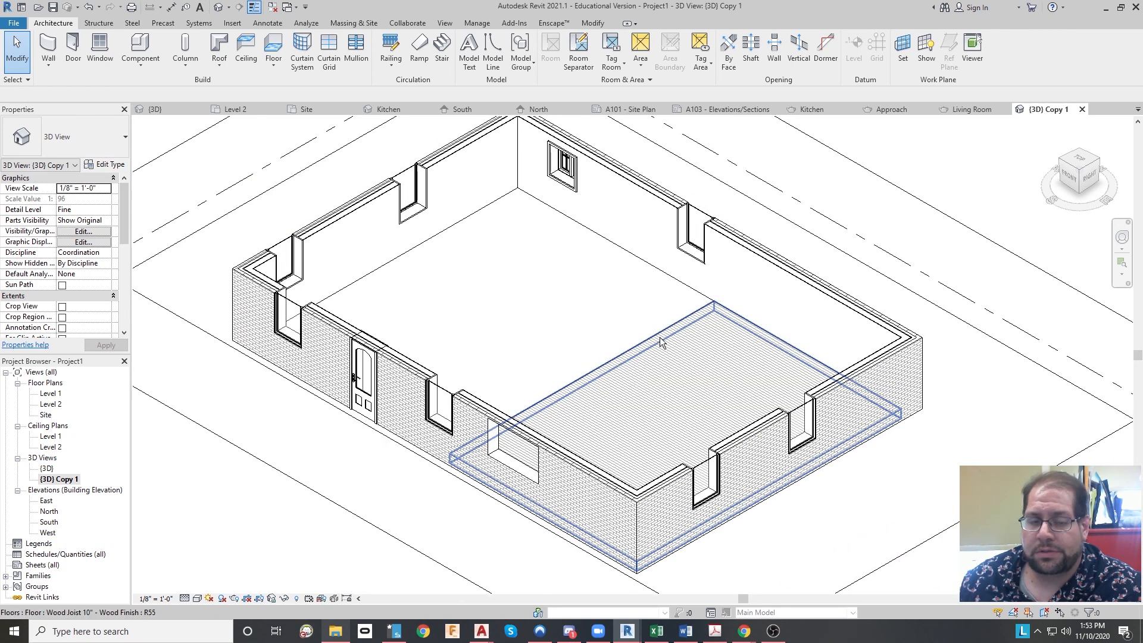